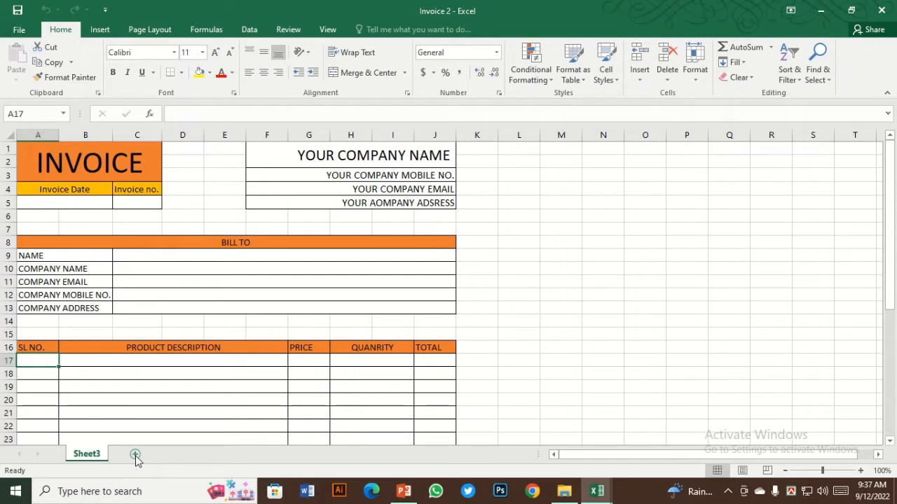
Step: Add a new worksheet and paste the copied product name and price table into it starting at cell A1
{"action": "left_click", "coordinate": [76, 177]}
{"action": "left_click", "coordinate": [52, 152]}
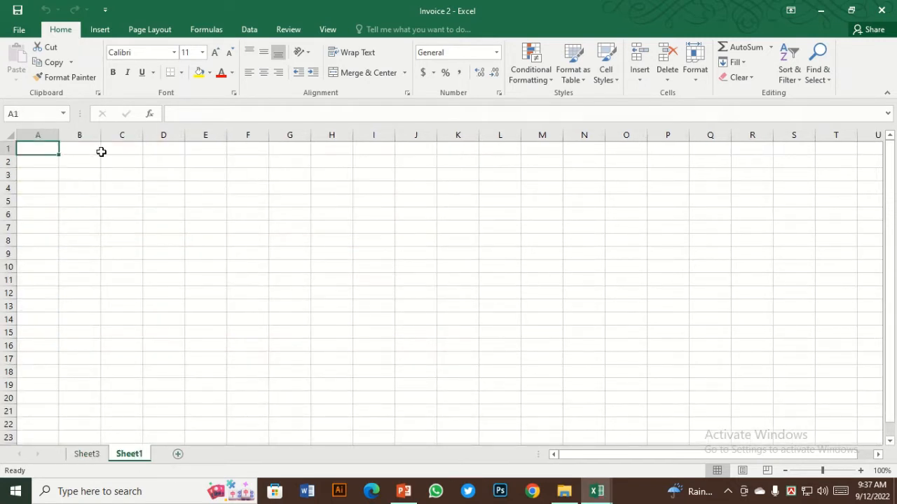
{"action": "left_click", "coordinate": [104, 152]}
{"action": "left_click", "coordinate": [67, 171]}
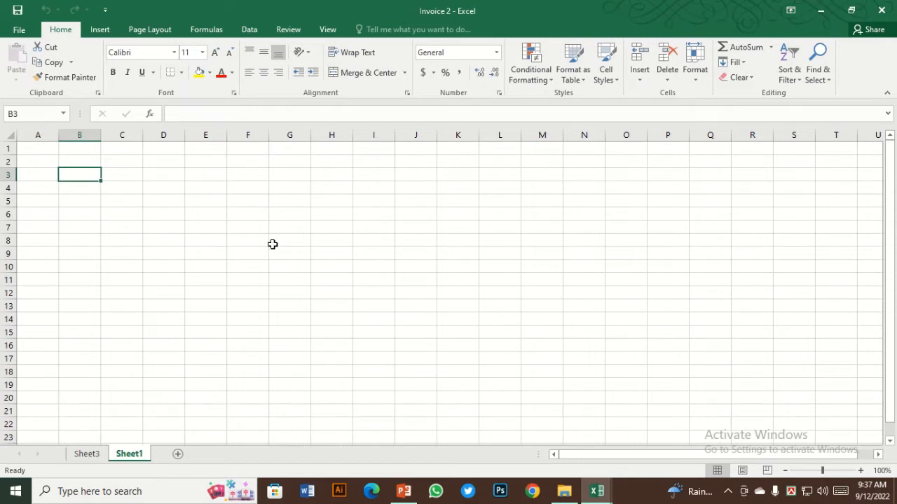
{"action": "mouse_move", "coordinate": [364, 5]}
{"action": "left_click", "coordinate": [358, 31]}
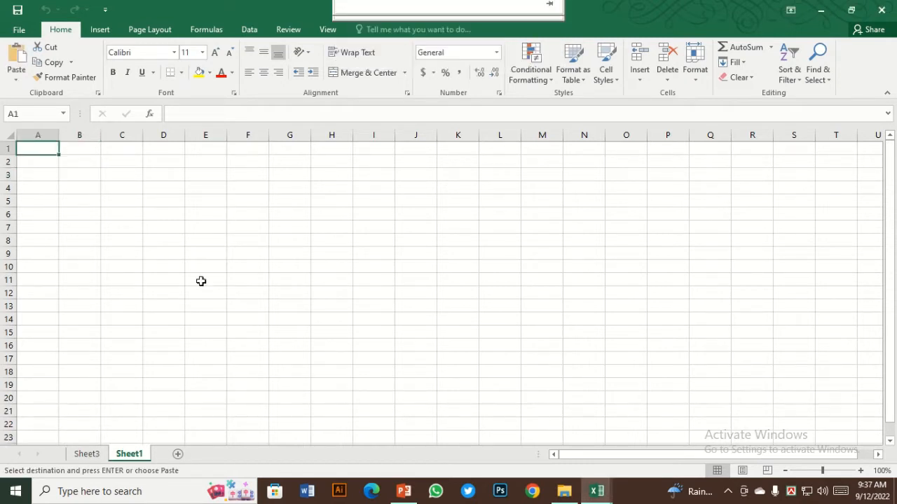
{"action": "left_click", "coordinate": [51, 175]}
{"action": "left_click", "coordinate": [45, 153]}
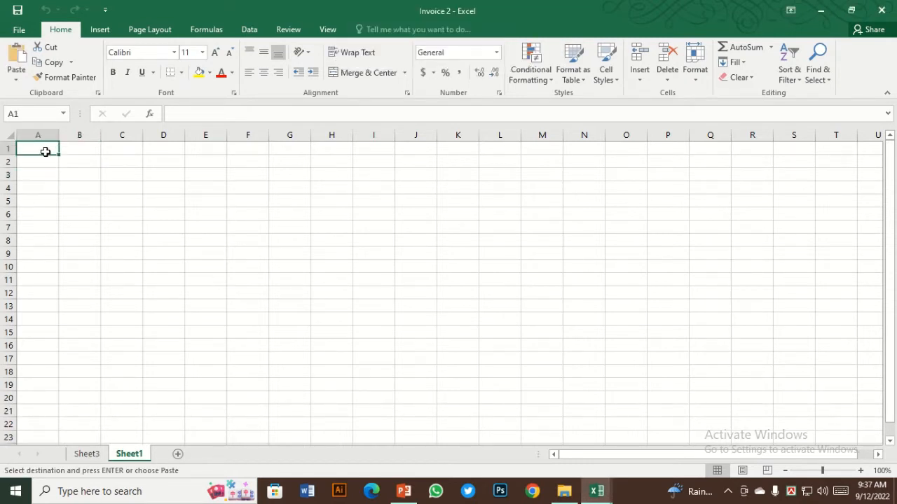
{"action": "key", "text": "ctrl+v"}
{"action": "left_click", "coordinate": [166, 201]}
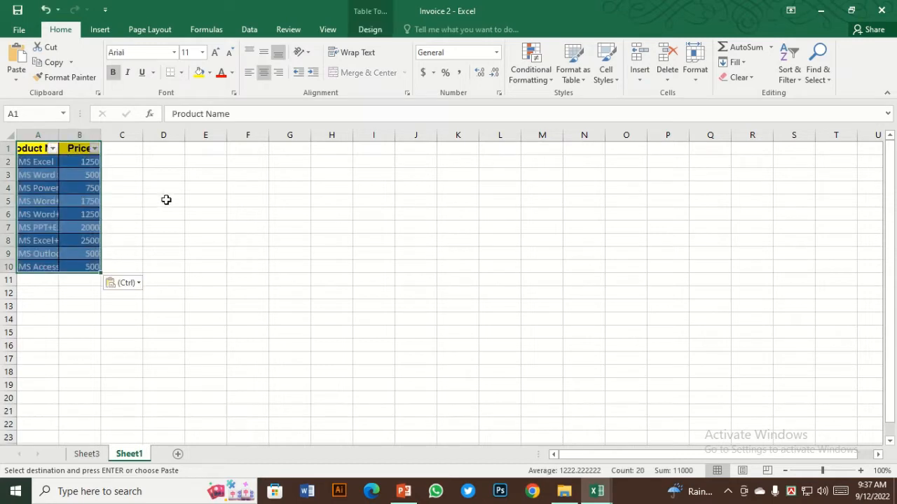
Step: Auto-fit the widths of columns A and B to the pasted table's contents
{"action": "double_click", "coordinate": [103, 135]}
{"action": "double_click", "coordinate": [59, 135]}
{"action": "left_click", "coordinate": [88, 215]}
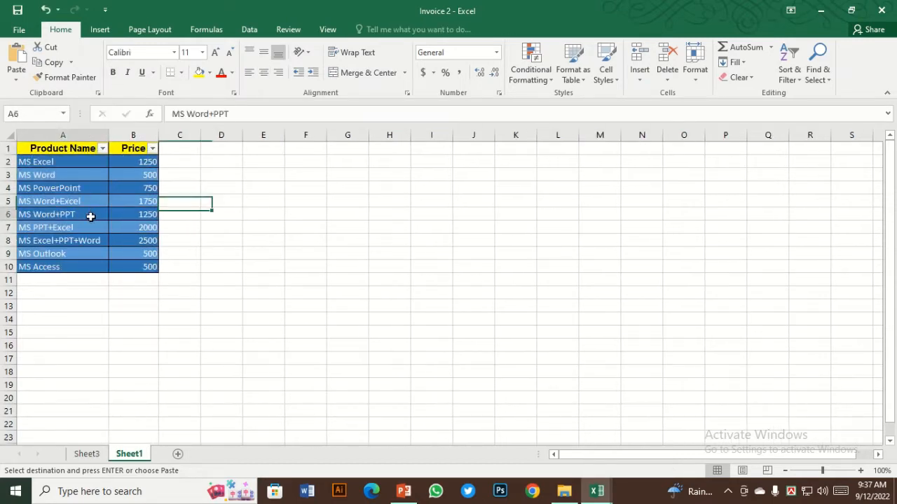
{"action": "left_click", "coordinate": [68, 166]}
{"action": "left_click", "coordinate": [118, 150]}
{"action": "left_click_drag", "start_coordinate": [54, 154], "coordinate": [143, 271]}
{"action": "left_click", "coordinate": [179, 332]}
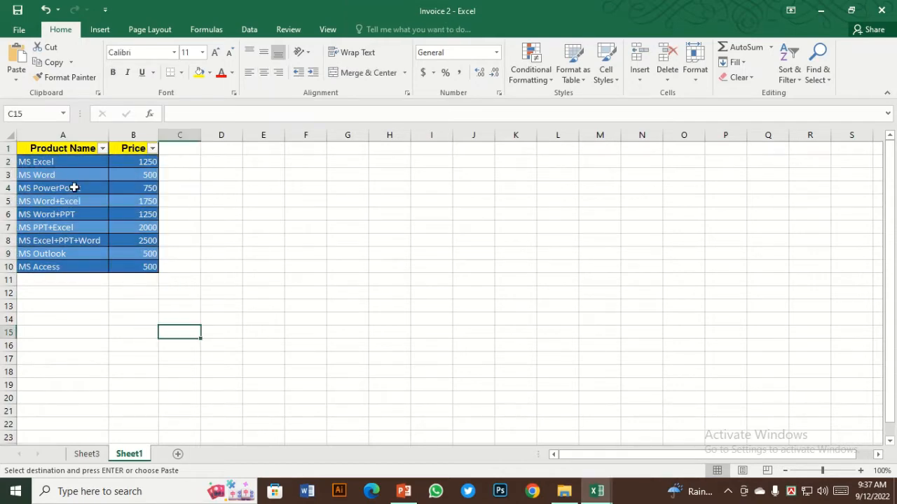
Step: Reorder the worksheets so that Sheet1 comes before the invoice sheet, Sheet3
{"action": "left_click", "coordinate": [87, 454]}
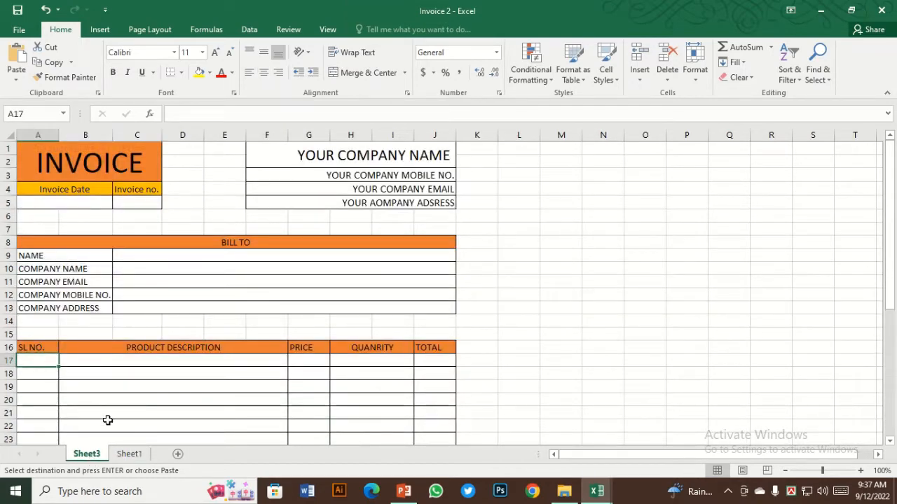
{"action": "left_click_drag", "start_coordinate": [126, 456], "coordinate": [82, 454]}
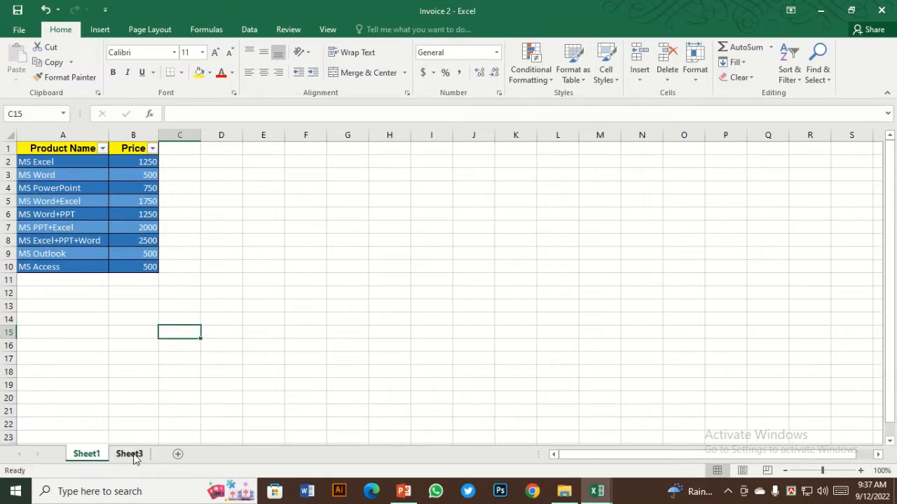
{"action": "left_click", "coordinate": [131, 454]}
{"action": "left_click", "coordinate": [85, 456]}
{"action": "left_click_drag", "start_coordinate": [42, 150], "coordinate": [141, 262]}
{"action": "left_click", "coordinate": [137, 175]}
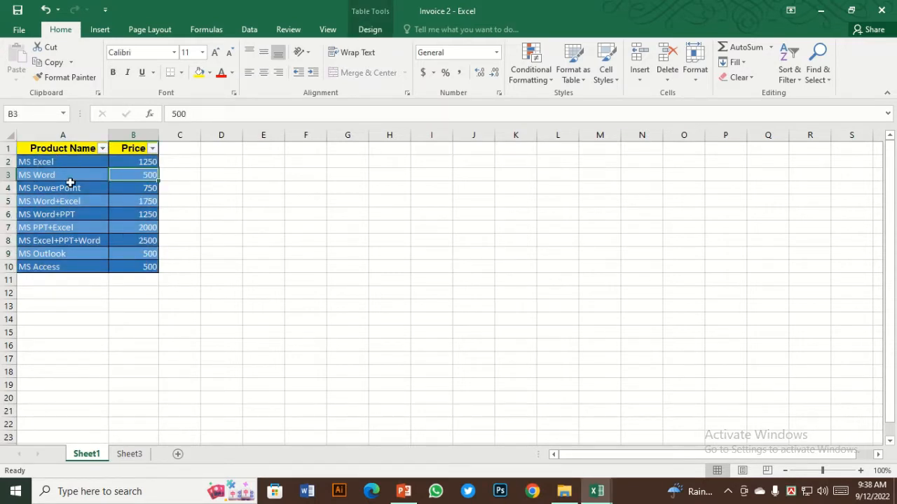
{"action": "left_click", "coordinate": [136, 260]}
{"action": "left_click_drag", "start_coordinate": [48, 151], "coordinate": [146, 267]}
{"action": "left_click", "coordinate": [38, 171]}
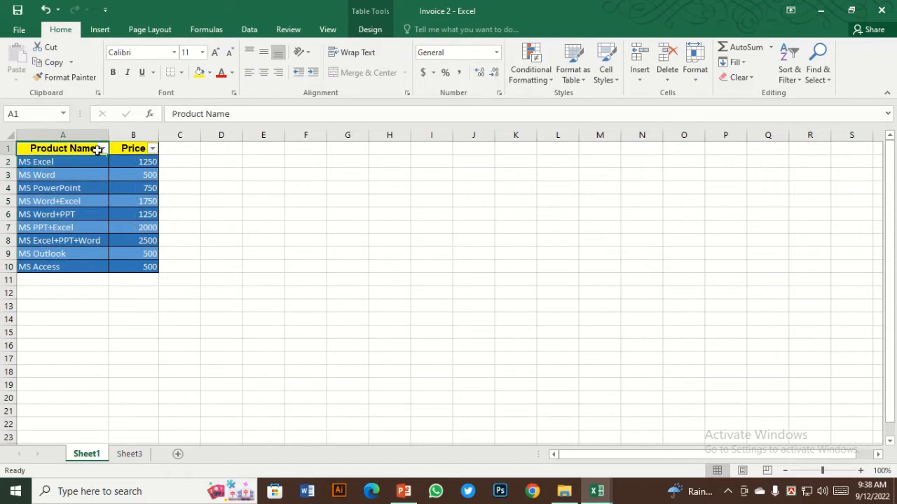
{"action": "left_click_drag", "start_coordinate": [100, 148], "coordinate": [144, 266]}
Step: Turn the filter on the Product Name and Price headers off and back on
{"action": "left_click_drag", "start_coordinate": [77, 149], "coordinate": [122, 148]}
{"action": "left_click", "coordinate": [794, 76]}
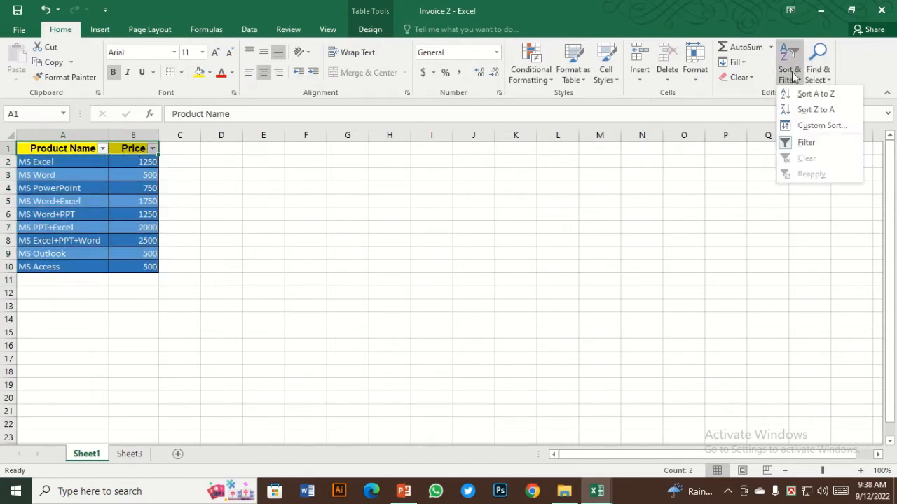
{"action": "left_click", "coordinate": [806, 142]}
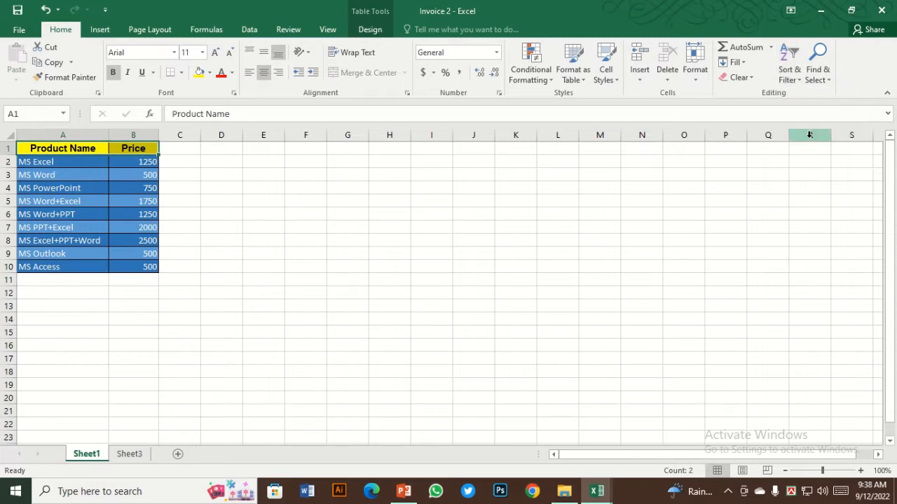
{"action": "left_click", "coordinate": [794, 83]}
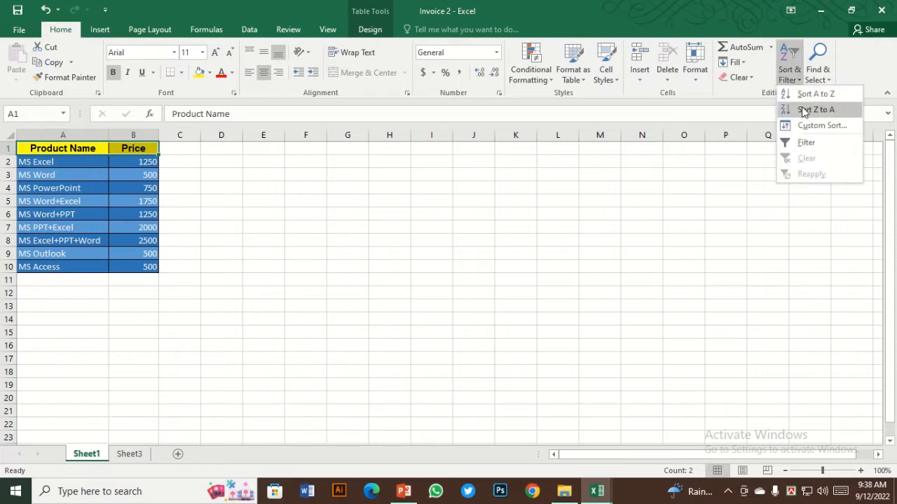
{"action": "left_click", "coordinate": [803, 143]}
{"action": "left_click", "coordinate": [135, 177]}
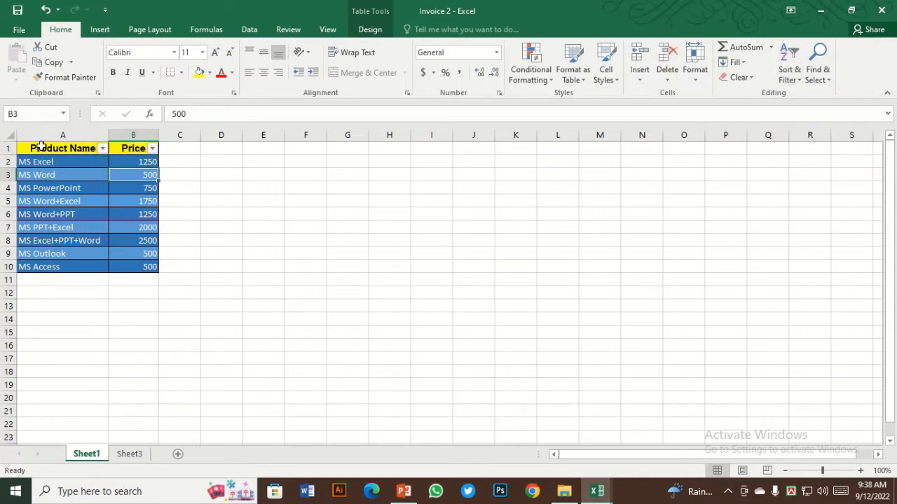
Step: Apply the blue banded table style to the product and price table on Sheet1
{"action": "left_click_drag", "start_coordinate": [42, 148], "coordinate": [128, 201]}
{"action": "left_click", "coordinate": [61, 177]}
{"action": "left_click_drag", "start_coordinate": [44, 163], "coordinate": [132, 266]}
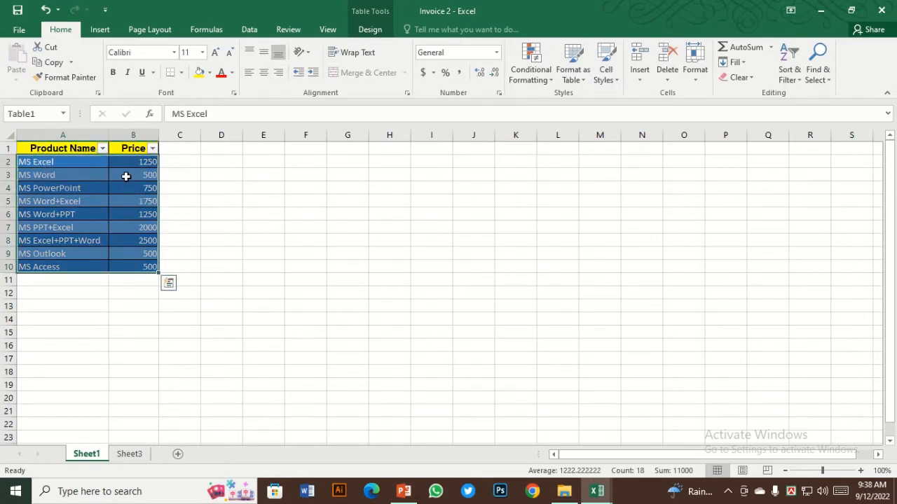
{"action": "left_click", "coordinate": [369, 29]}
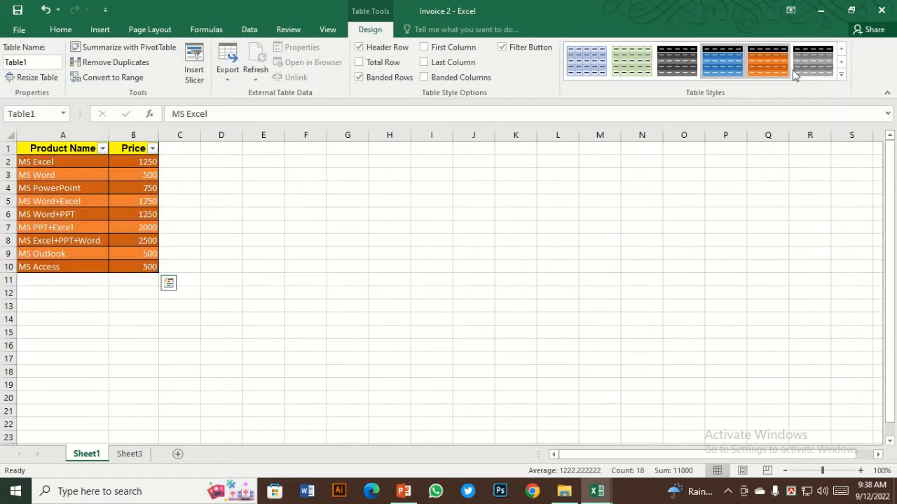
{"action": "left_click", "coordinate": [722, 61]}
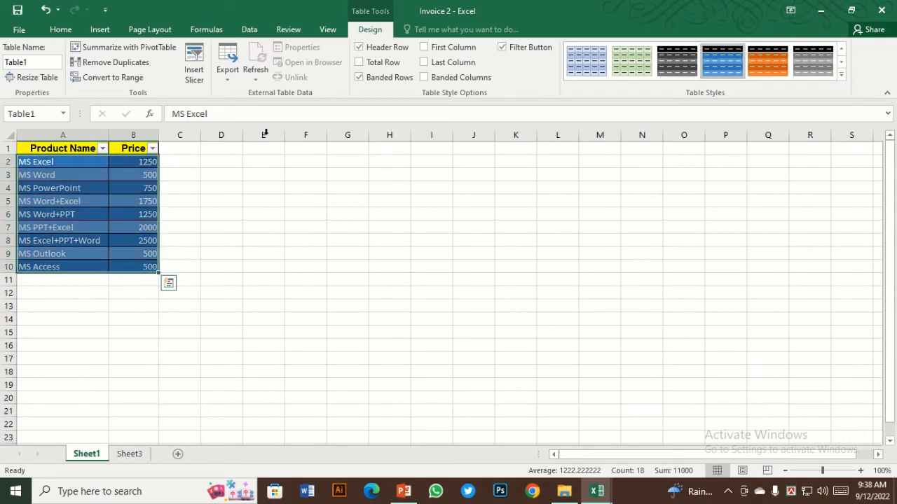
{"action": "left_click", "coordinate": [175, 202]}
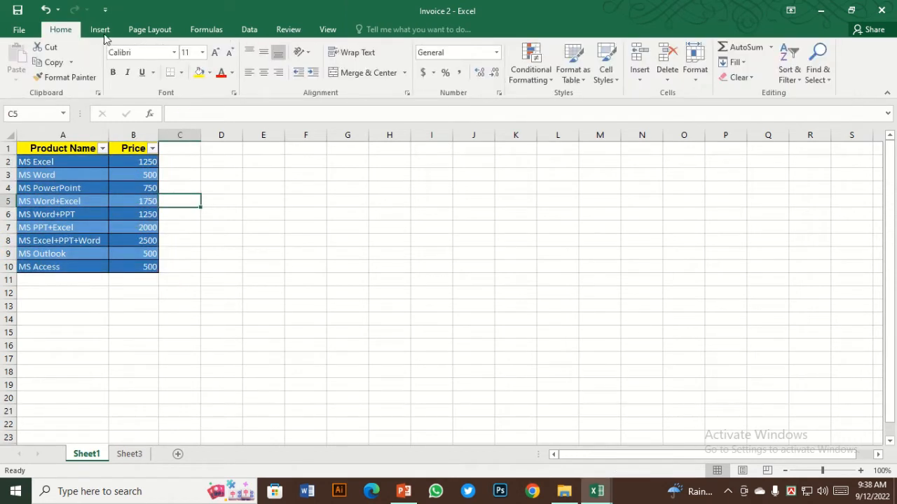
{"action": "left_click", "coordinate": [135, 201]}
{"action": "left_click", "coordinate": [65, 187]}
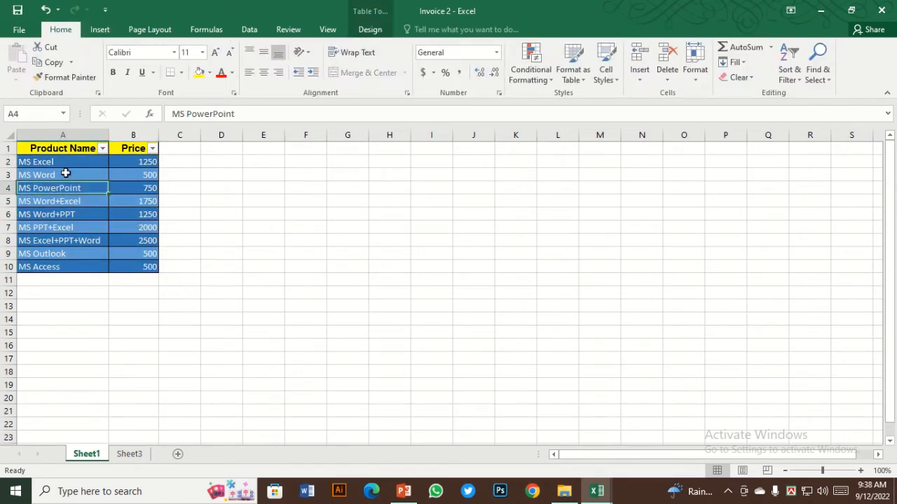
Step: Start an IF formula in cell A17 of Sheet3, the first SL NO. row of the invoice
{"action": "left_click", "coordinate": [130, 454]}
{"action": "scroll", "coordinate": [35, 361], "scroll_direction": "down", "scroll_amount": 1}
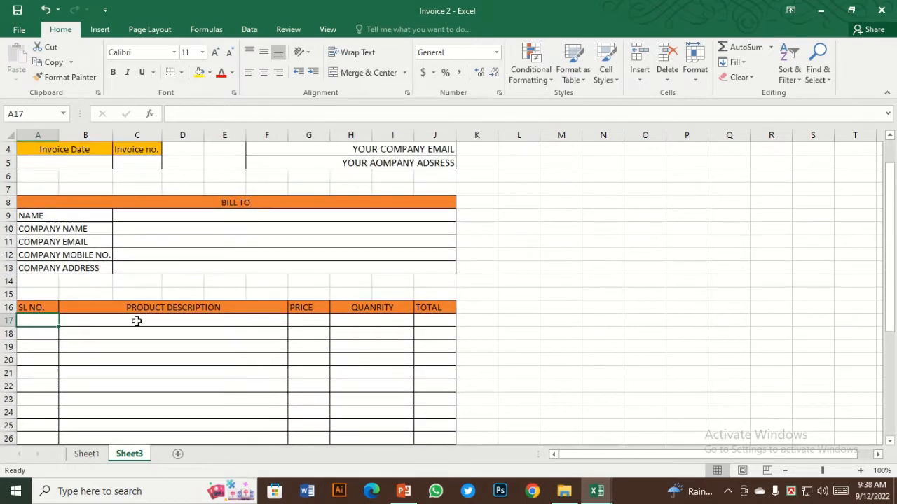
{"action": "type", "text": "="}
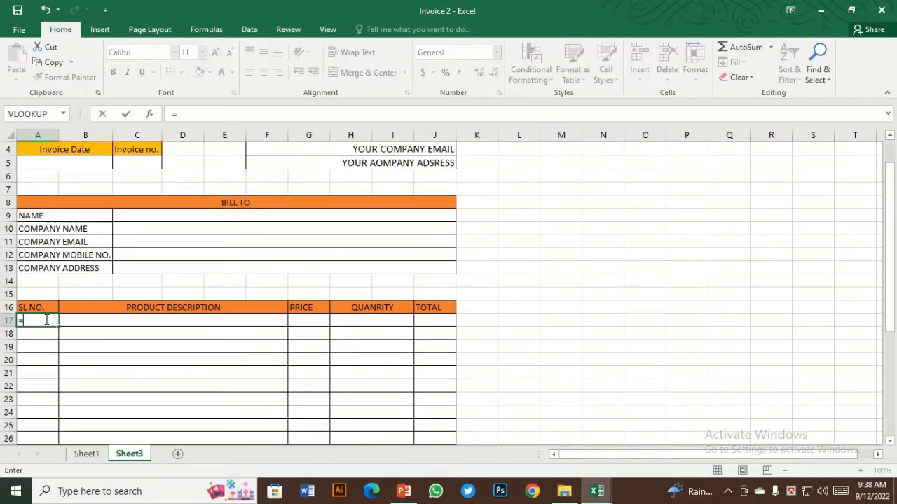
{"action": "type", "text": "if"}
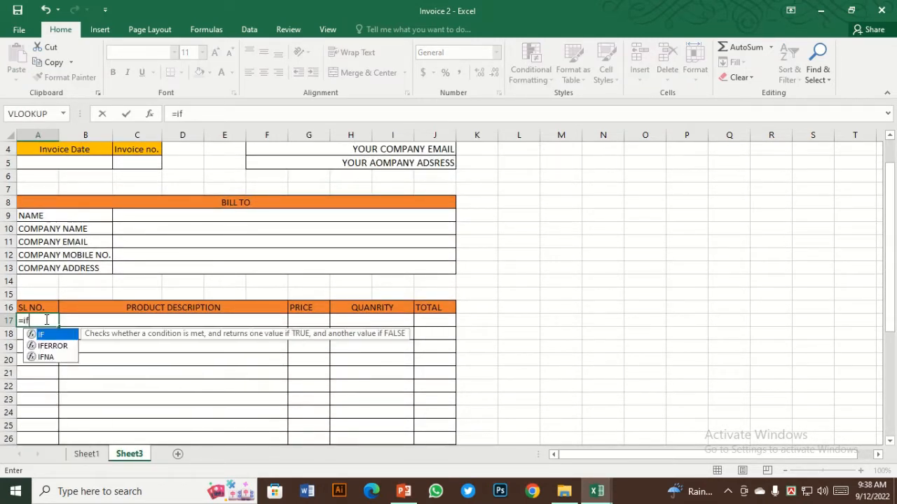
{"action": "key", "text": "BackSpace"}
{"action": "key", "text": "BackSpace"}
{"action": "type", "text": "If"}
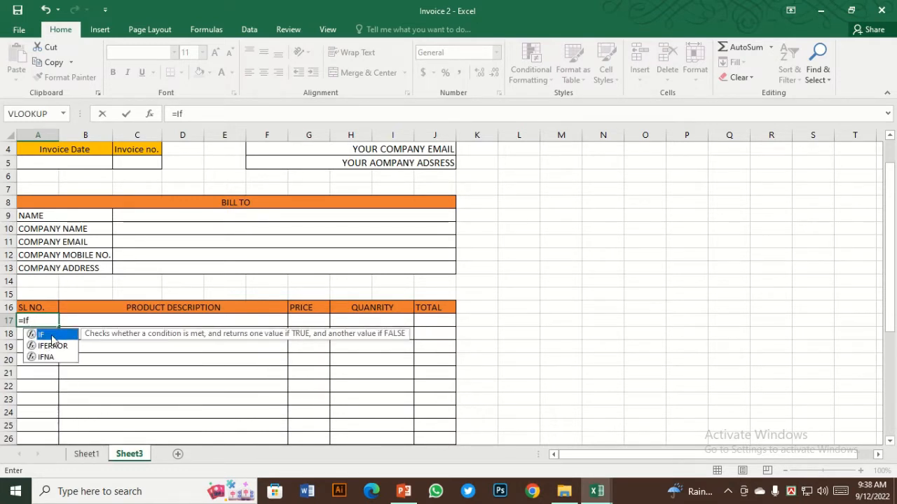
{"action": "double_click", "coordinate": [40, 334]}
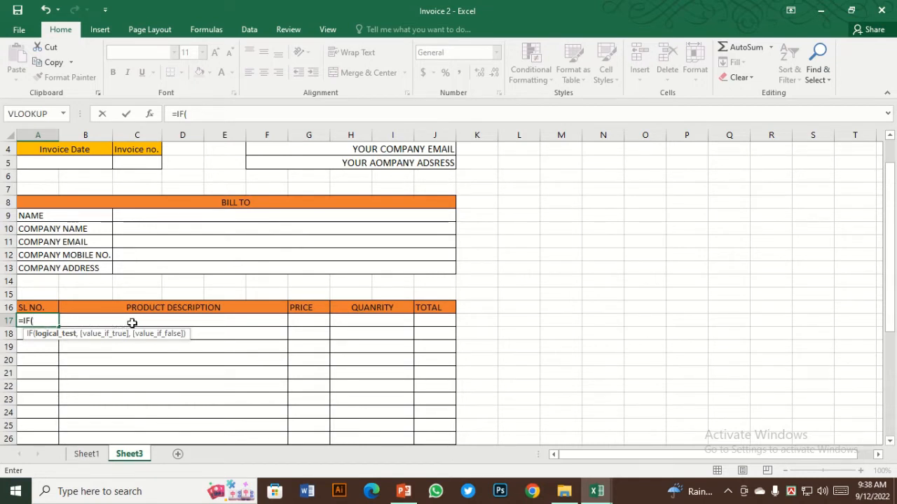
{"action": "left_click", "coordinate": [160, 320]}
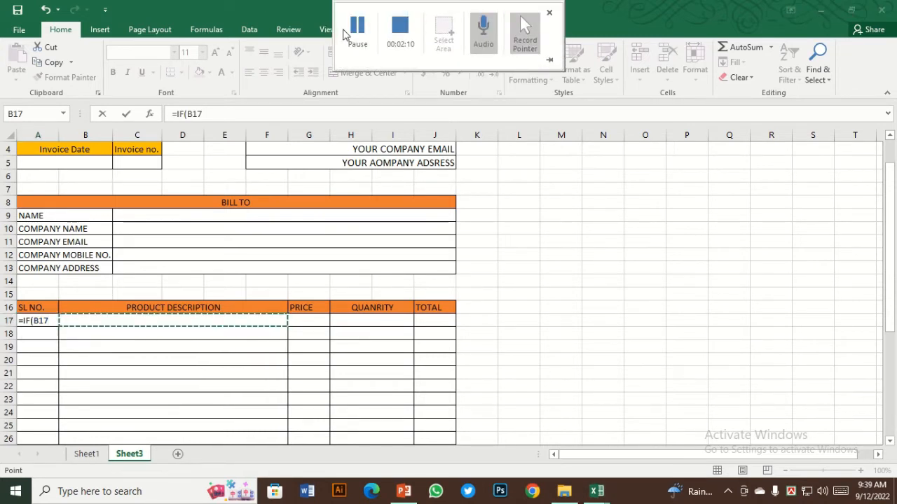
{"action": "key", "text": "BackSpace"}
{"action": "key", "text": "BackSpace"}
{"action": "key", "text": "BackSpace"}
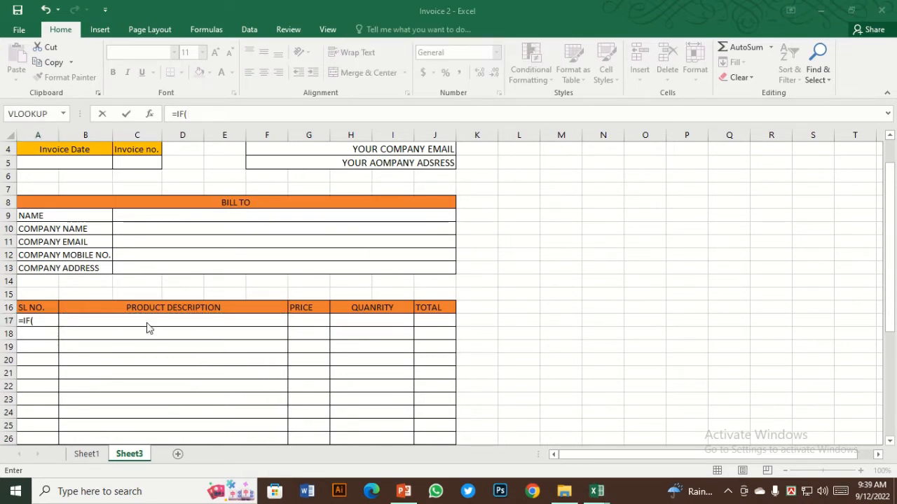
Step: Complete the IF formula in A17 as =IF(B17="","",ROW()-16), accepting the correction of the missing closing parenthesis
{"action": "left_click", "coordinate": [40, 323]}
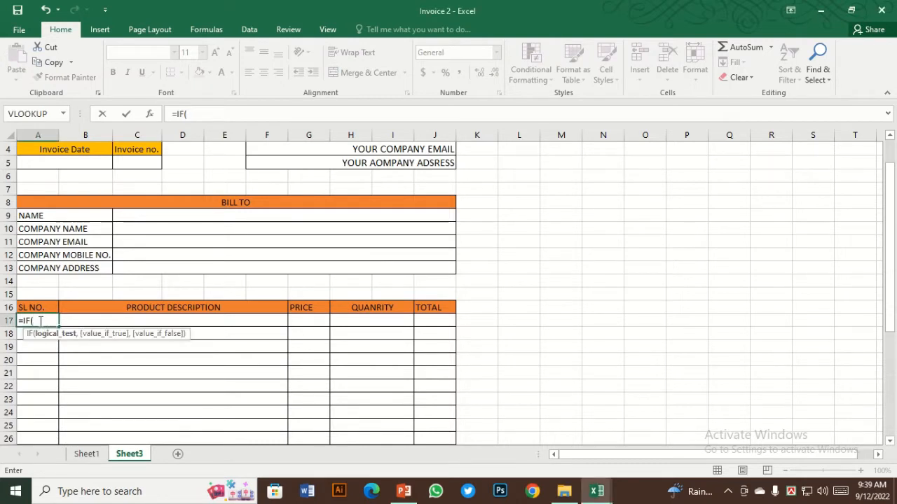
{"action": "left_click", "coordinate": [119, 323]}
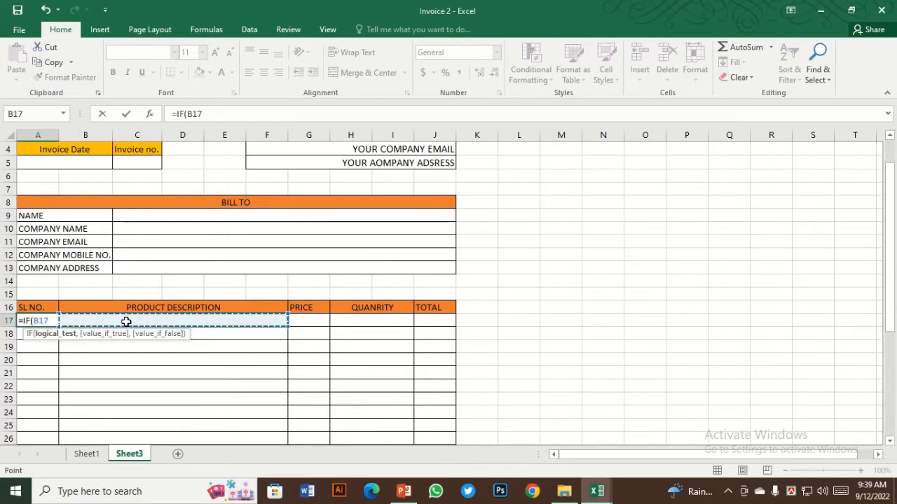
{"action": "type", "text": "="}
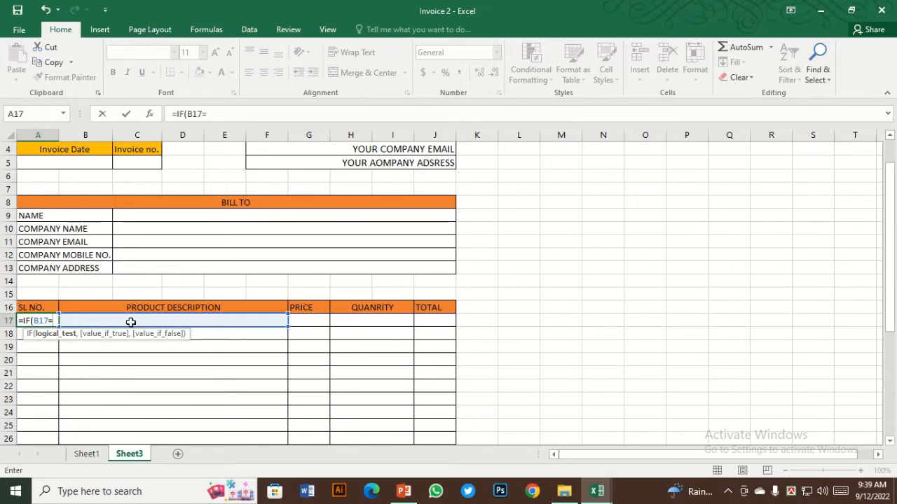
{"action": "type", "text": "\"\""}
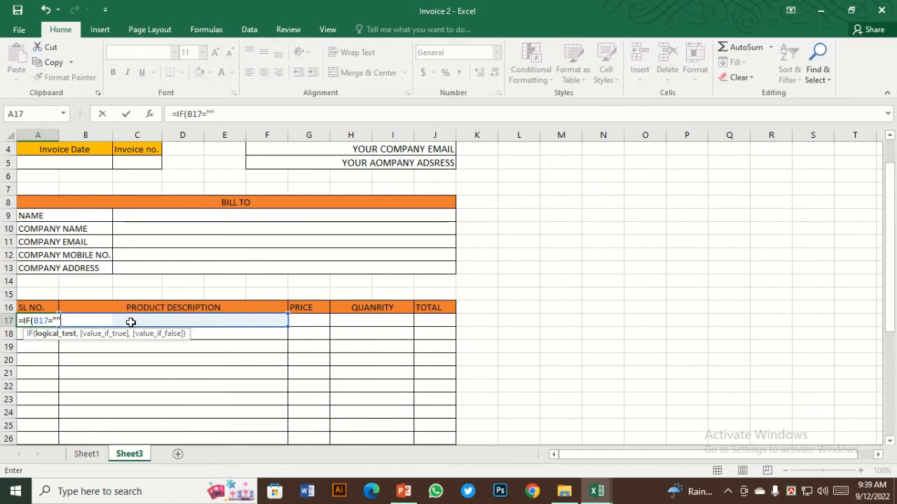
{"action": "type", "text": ","}
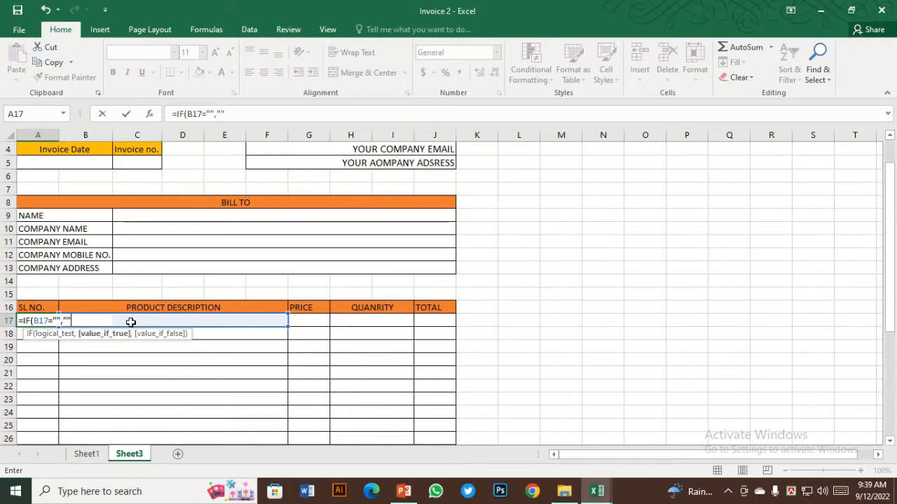
{"action": "type", "text": "\"\","}
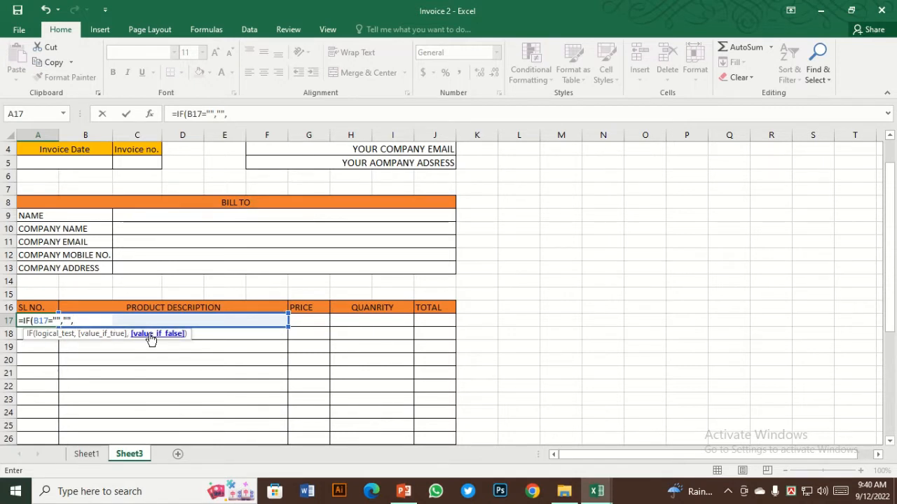
{"action": "type", "text": "row"}
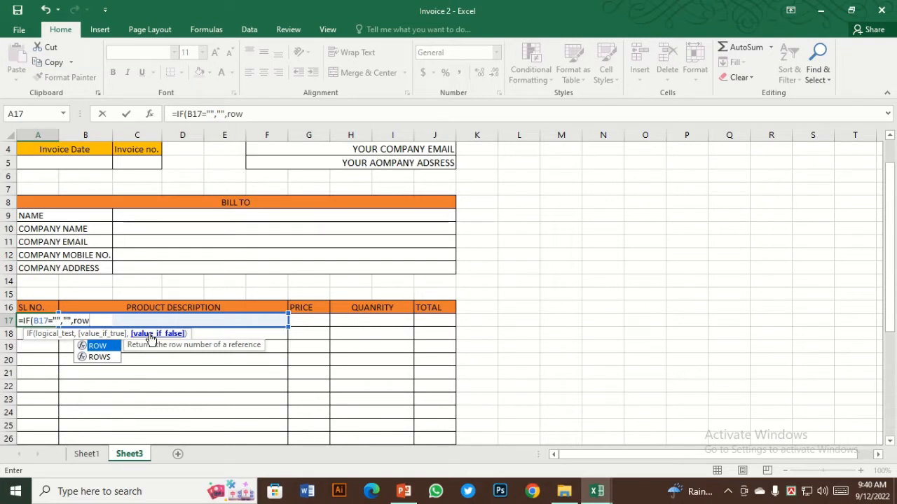
{"action": "double_click", "coordinate": [109, 348]}
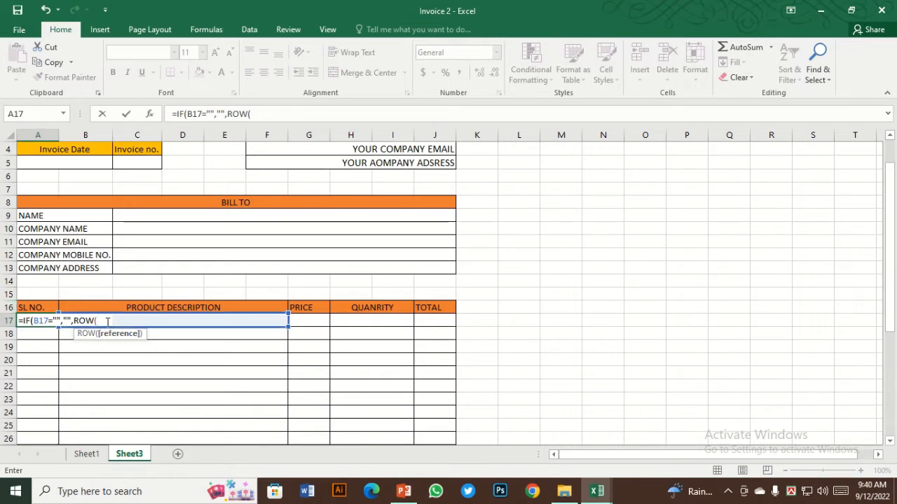
{"action": "type", "text": "-"}
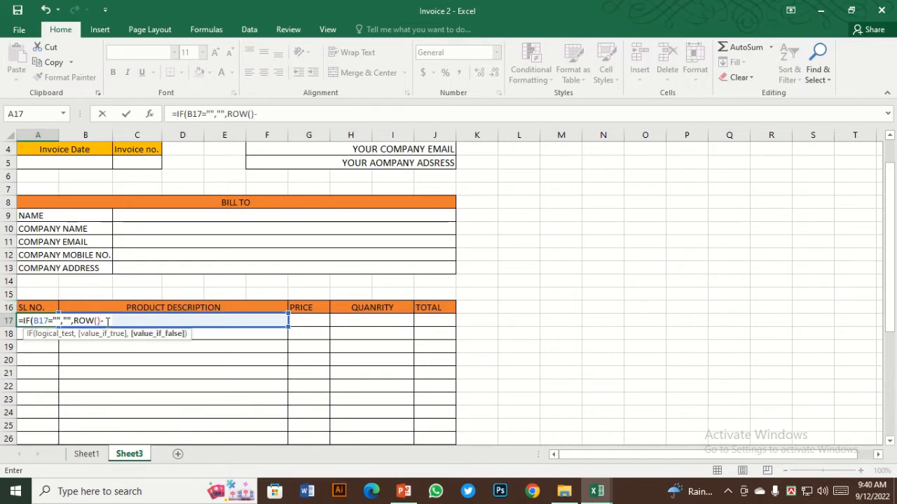
{"action": "type", "text": "16"}
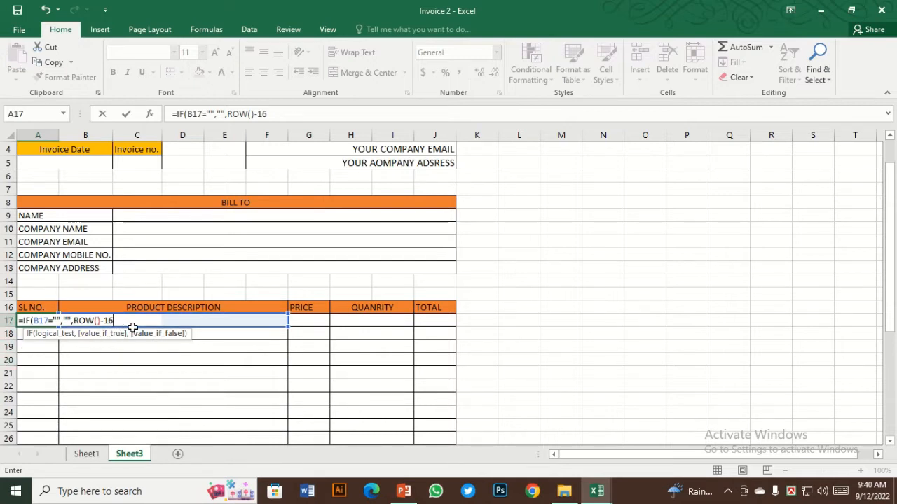
{"action": "key", "text": "Return"}
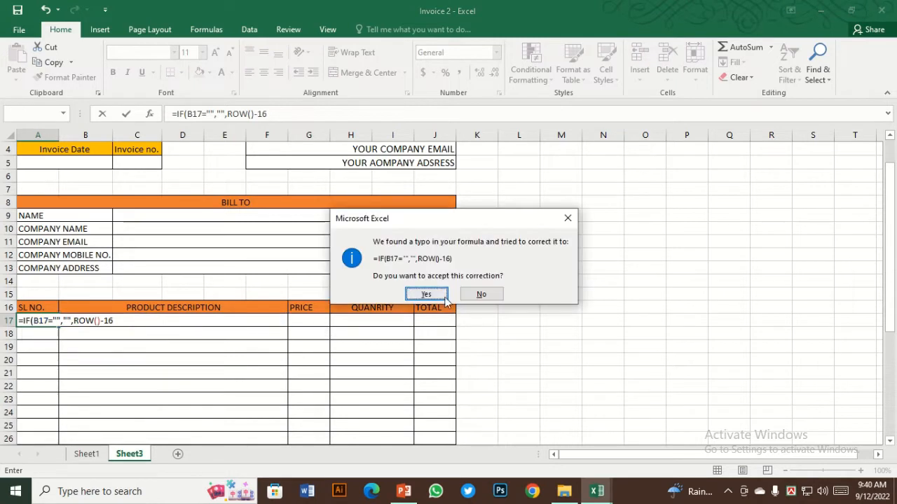
{"action": "left_click", "coordinate": [441, 297]}
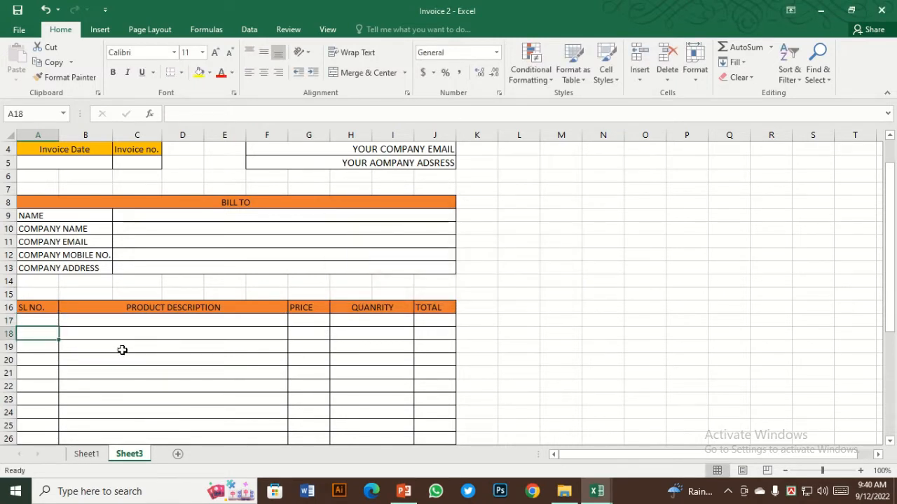
Step: Examine the serial number formula stored in cell A17
{"action": "left_click", "coordinate": [48, 319]}
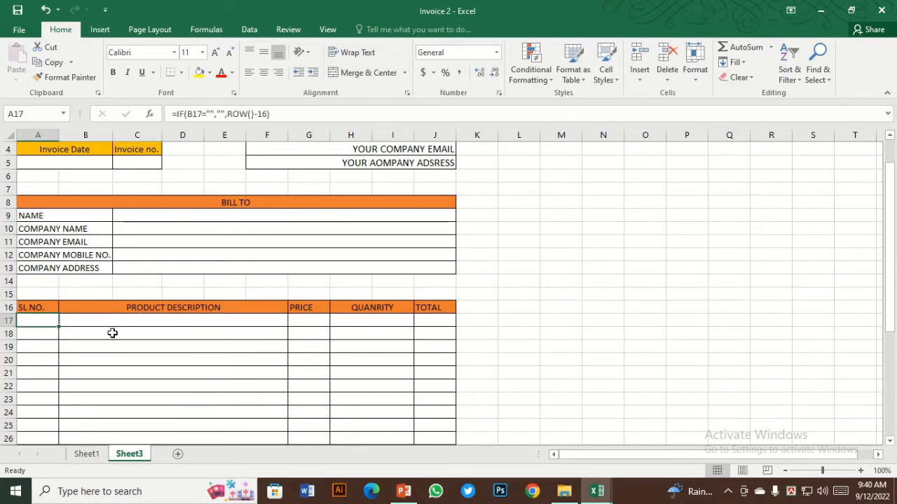
{"action": "mouse_move", "coordinate": [366, 4]}
{"action": "left_click", "coordinate": [358, 30]}
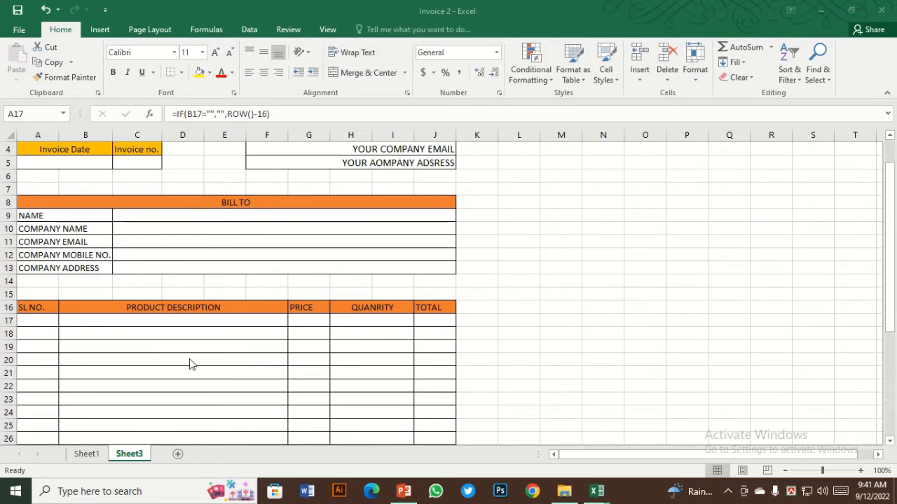
{"action": "left_click", "coordinate": [47, 319]}
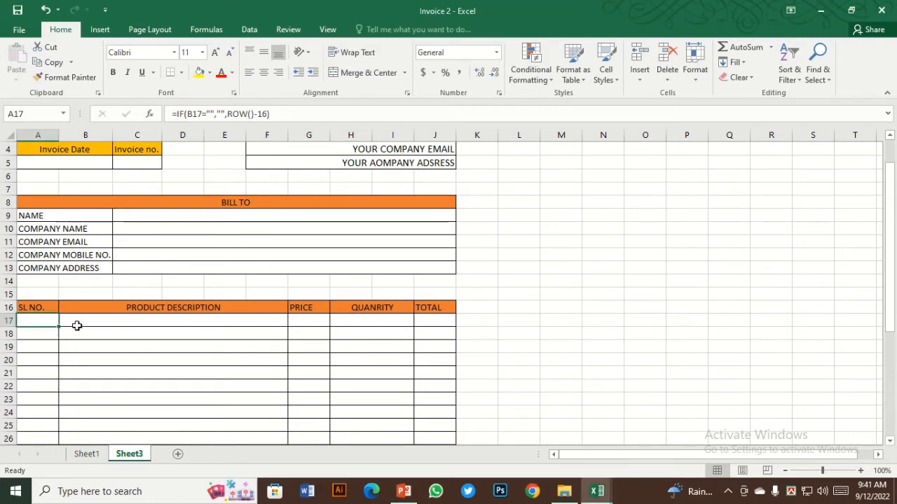
{"action": "left_click", "coordinate": [63, 322]}
{"action": "left_click", "coordinate": [47, 322]}
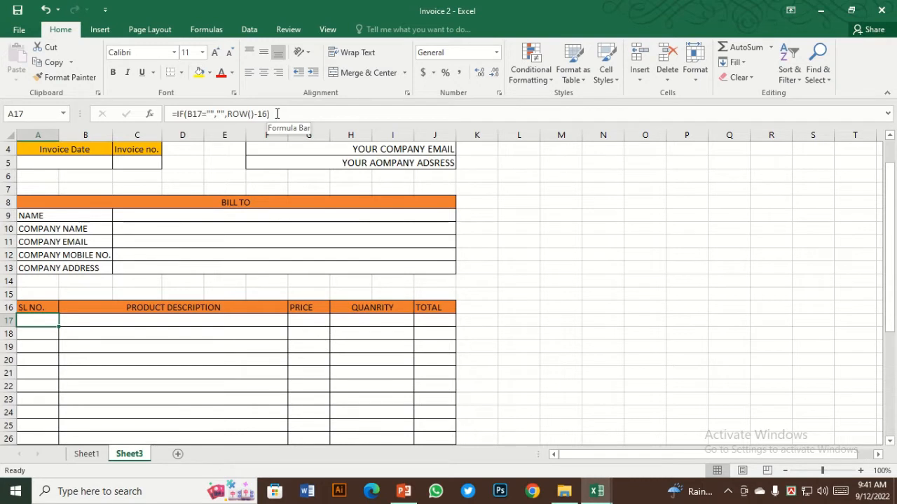
{"action": "left_click", "coordinate": [73, 322]}
{"action": "left_click", "coordinate": [46, 320]}
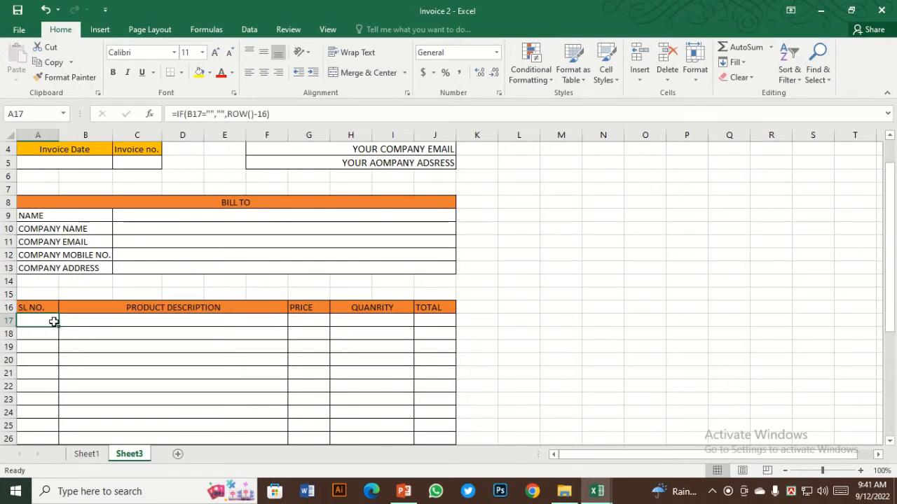
Step: Clear the formula from the first SL NO. cell, A17
{"action": "left_click_drag", "start_coordinate": [55, 322], "coordinate": [80, 326]}
{"action": "key", "text": "Delete"}
{"action": "left_click", "coordinate": [82, 350]}
{"action": "left_click", "coordinate": [54, 321]}
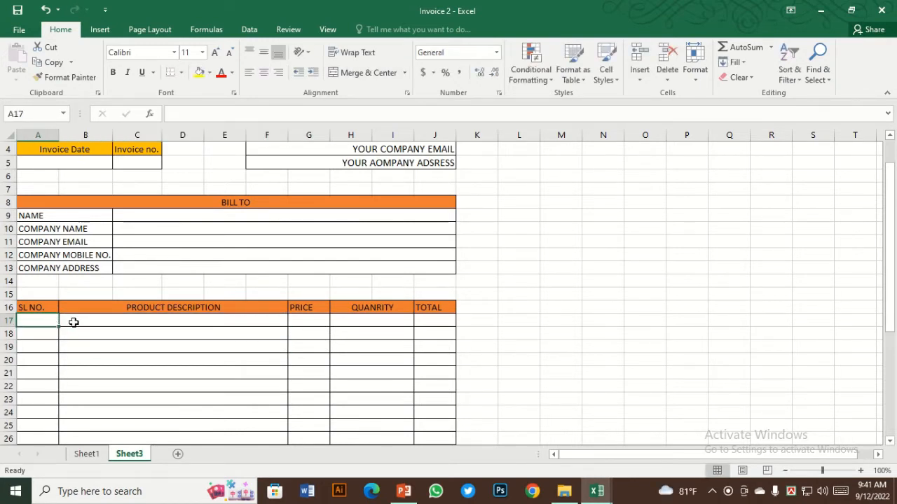
Step: Enter the serial number formula =IF(B17="","",ROW()-16) in cell A17, the first row under SL NO
{"action": "type", "text": "=i"}
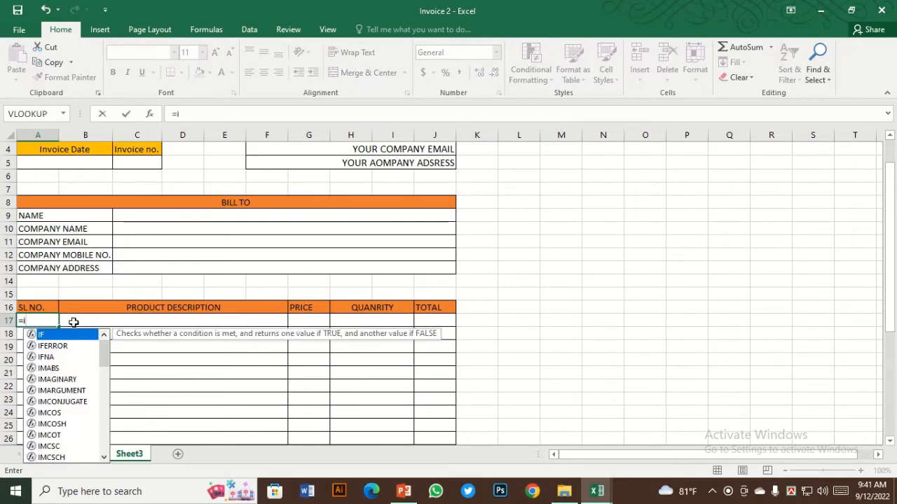
{"action": "type", "text": "f"}
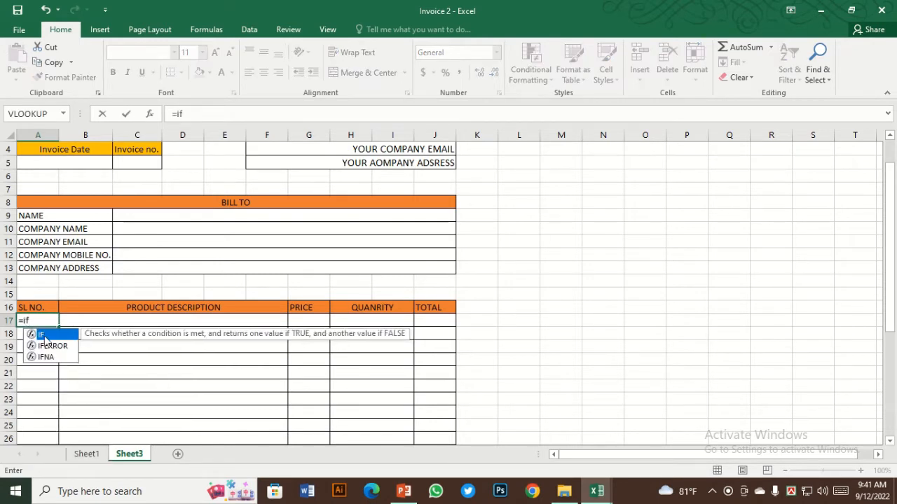
{"action": "key", "text": "Tab"}
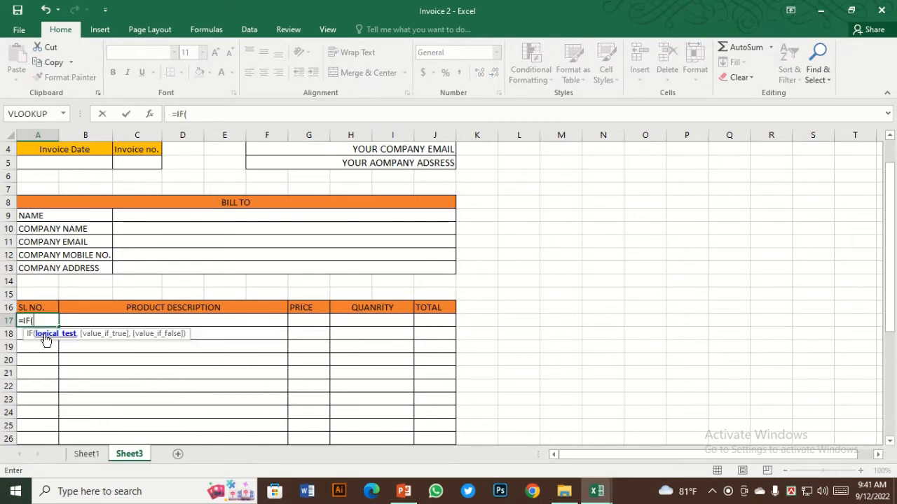
{"action": "left_click", "coordinate": [128, 321]}
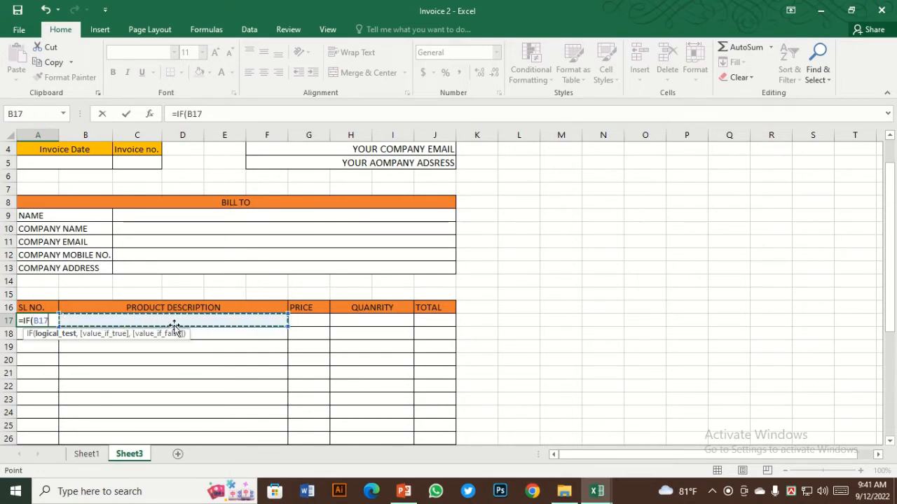
{"action": "type", "text": "="}
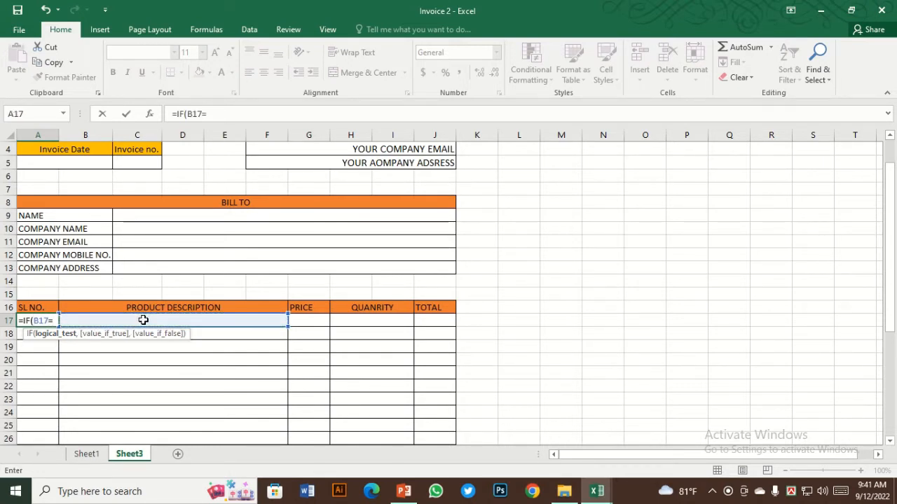
{"action": "type", "text": "\"\""}
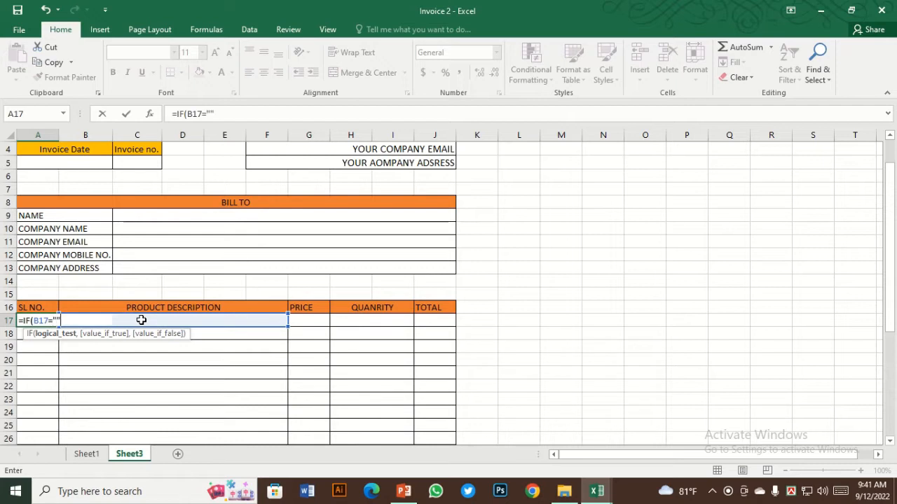
{"action": "type", "text": ","}
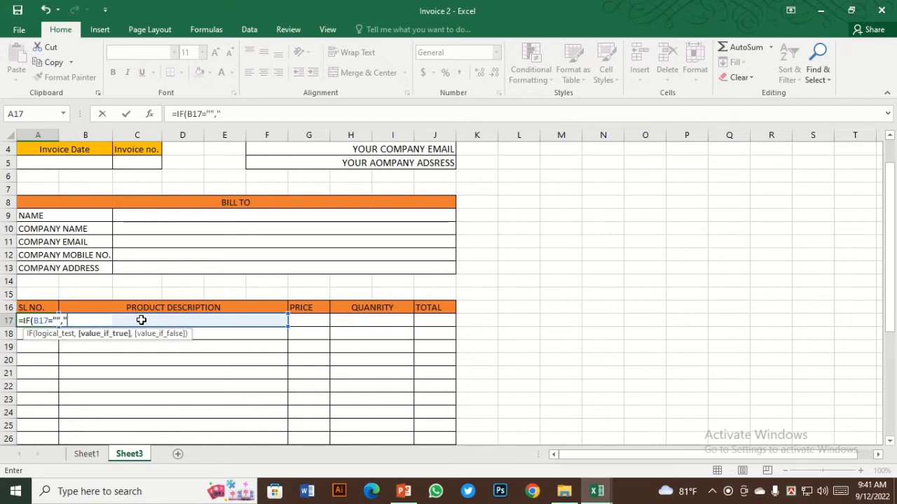
{"action": "type", "text": "\"\","}
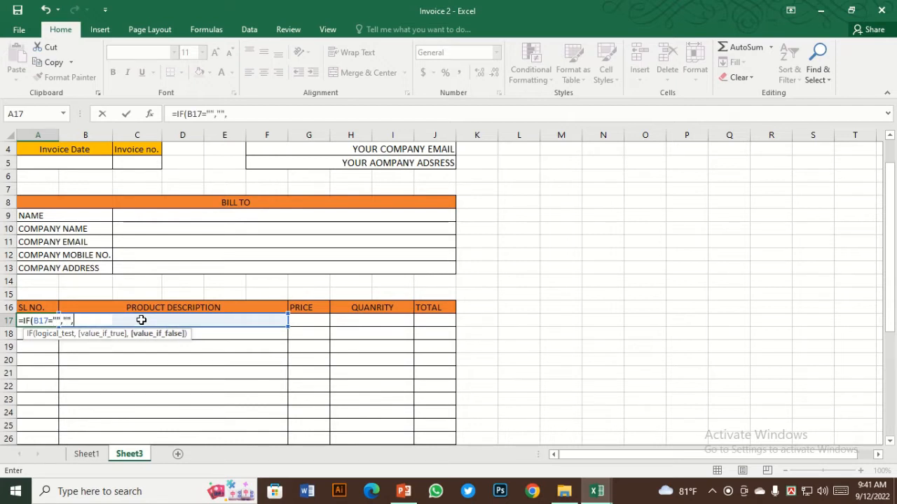
{"action": "type", "text": "row"}
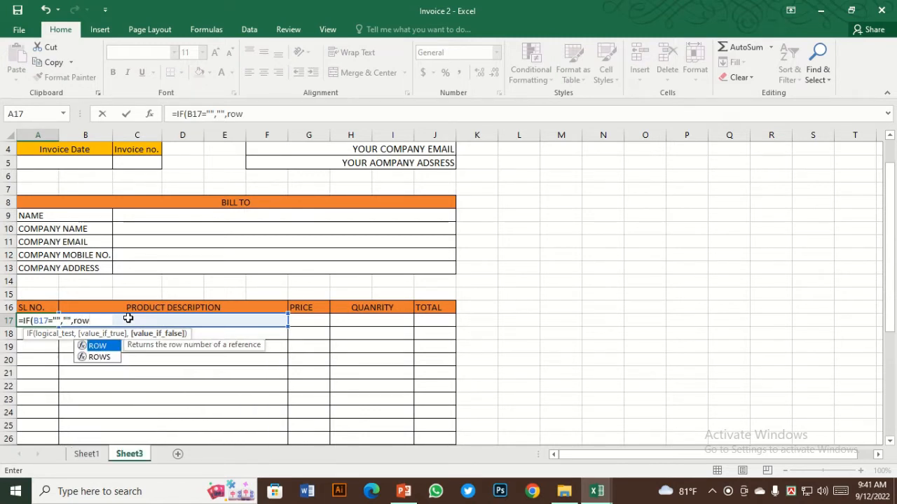
{"action": "double_click", "coordinate": [104, 346]}
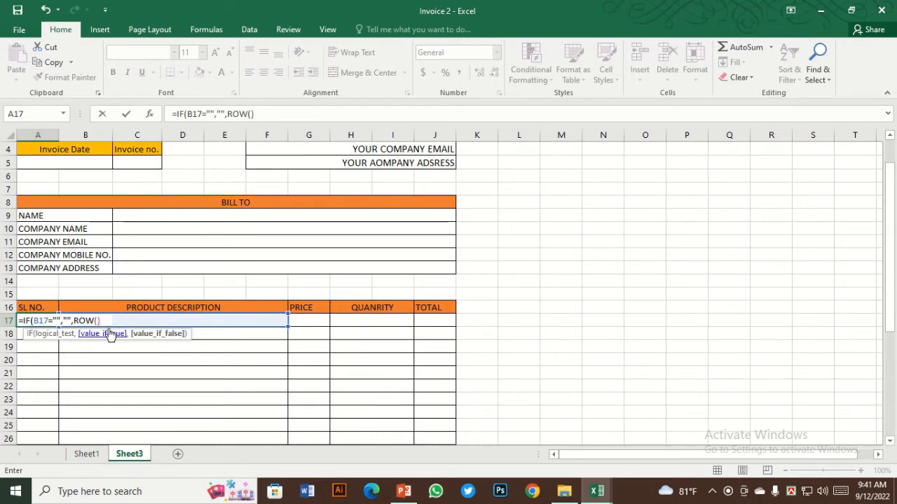
{"action": "type", "text": "16"}
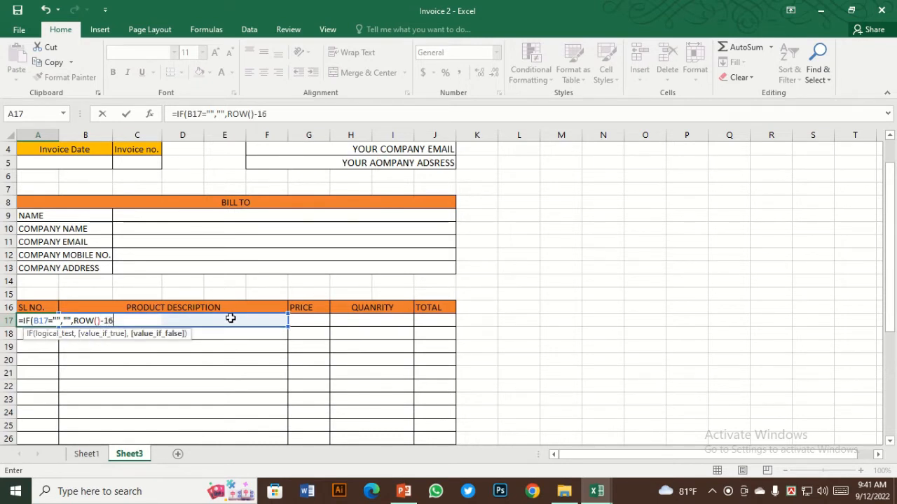
{"action": "key", "text": "Return"}
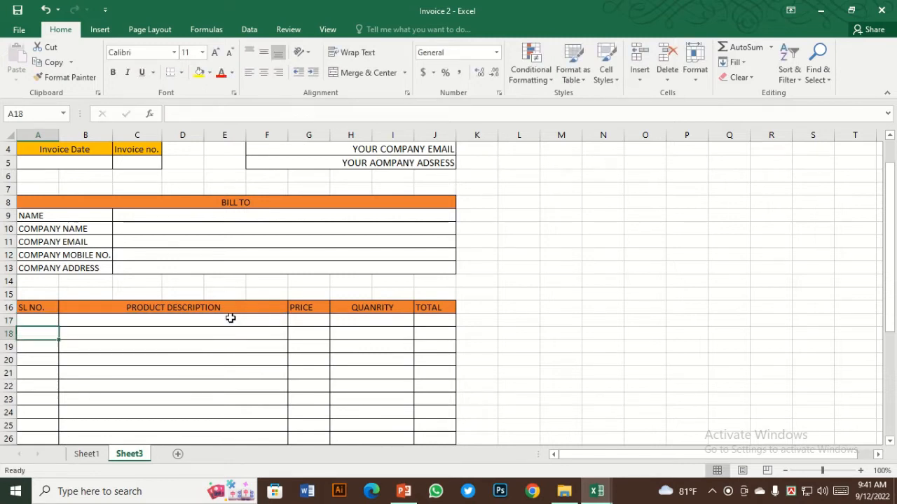
Step: Fill the serial number formula from A17 down the SL NO. column to A34 and check the copied cells
{"action": "left_click", "coordinate": [53, 320]}
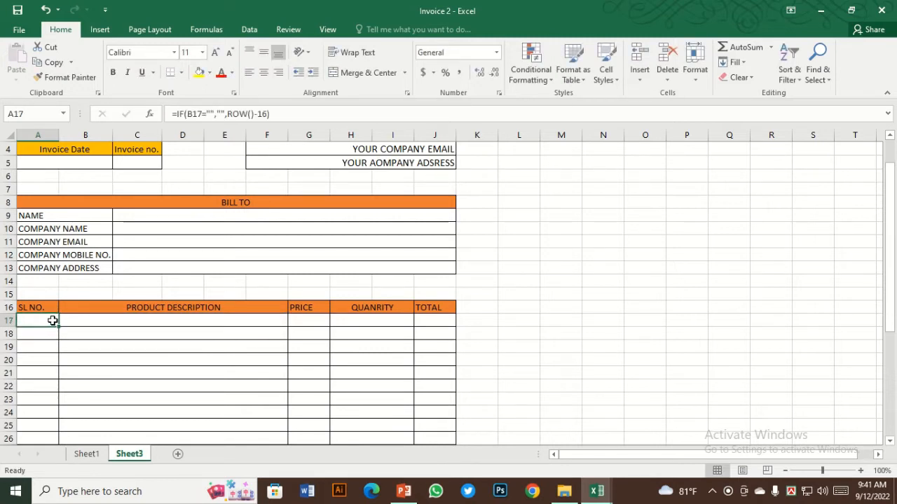
{"action": "left_click_drag", "start_coordinate": [59, 326], "coordinate": [47, 363]}
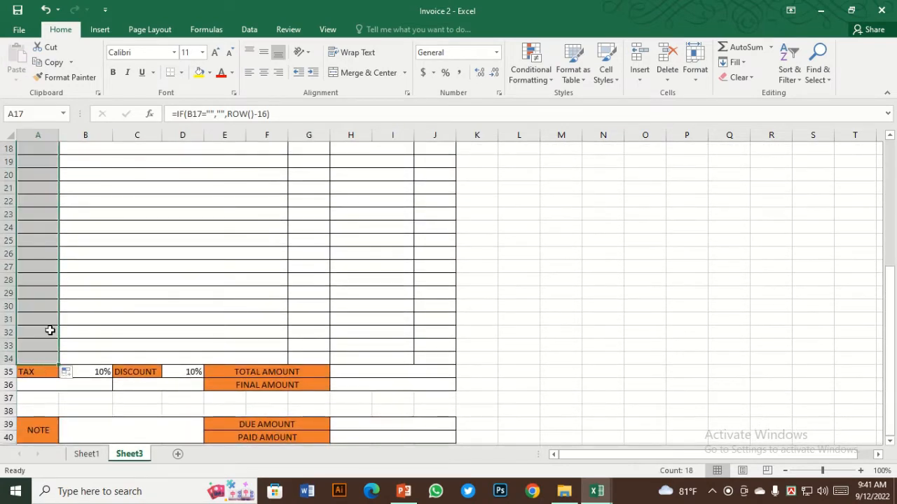
{"action": "left_click", "coordinate": [42, 218]}
{"action": "left_click_drag", "start_coordinate": [32, 269], "coordinate": [30, 282]}
{"action": "left_click", "coordinate": [32, 322]}
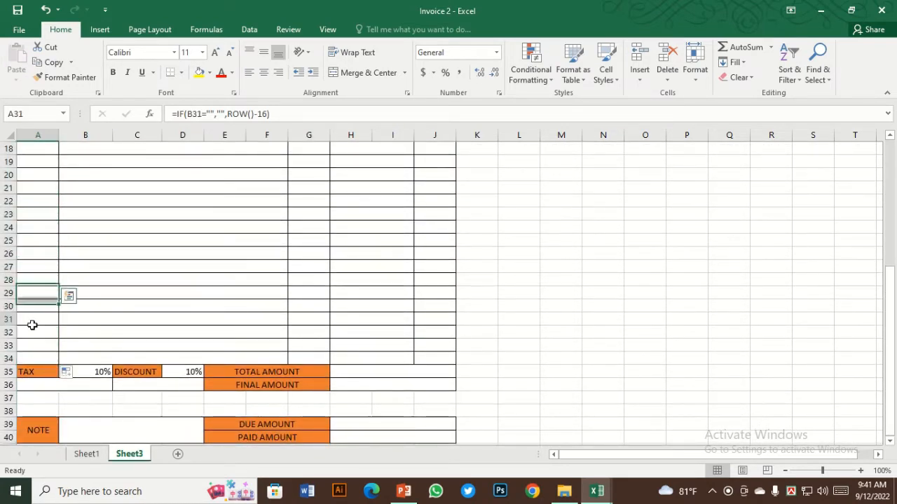
Step: Enter R as the product description in row 17 to test the automatic serial number
{"action": "scroll", "coordinate": [103, 245], "scroll_direction": "up", "scroll_amount": 3}
{"action": "left_click", "coordinate": [116, 254]}
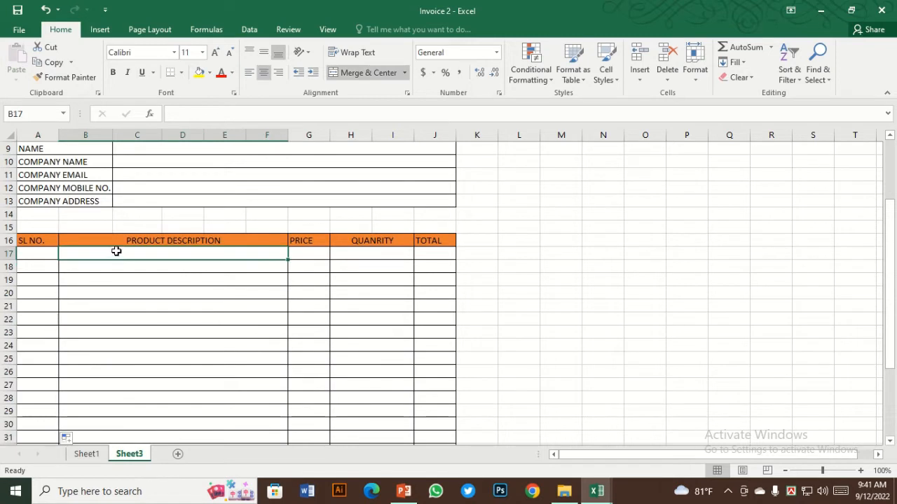
{"action": "type", "text": "R"}
{"action": "key", "text": "Return"}
{"action": "key", "text": "Return"}
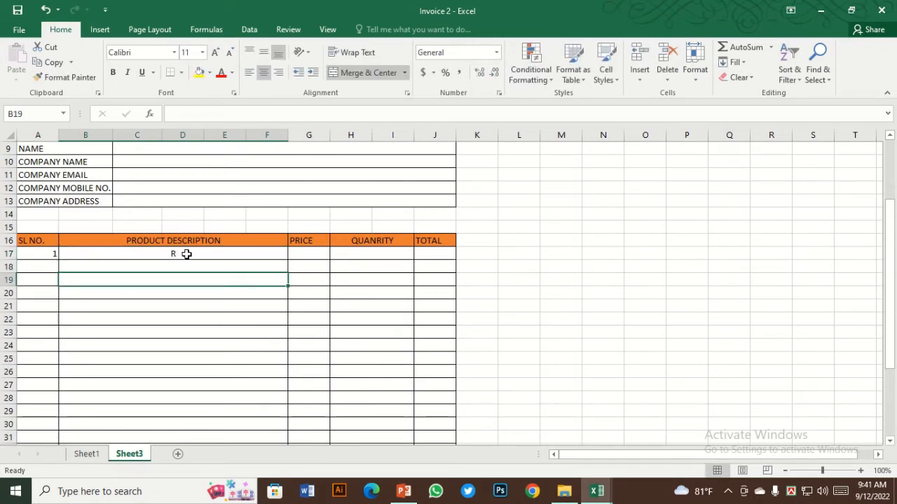
Step: Enter T in row 22 and W in row 26 under PRODUCT DESCRIPTION to test the automatic serial numbers
{"action": "left_click", "coordinate": [186, 254]}
{"action": "left_click", "coordinate": [169, 306]}
{"action": "left_click", "coordinate": [164, 324]}
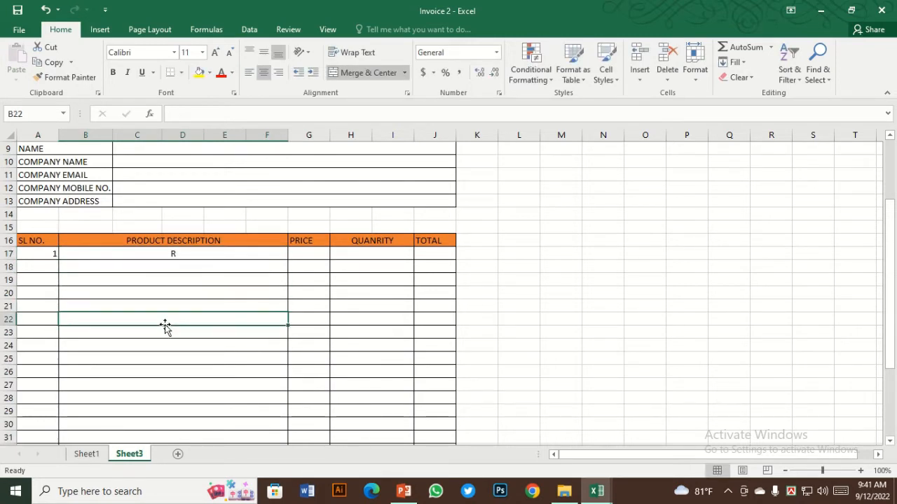
{"action": "type", "text": "T"}
{"action": "key", "text": "Return"}
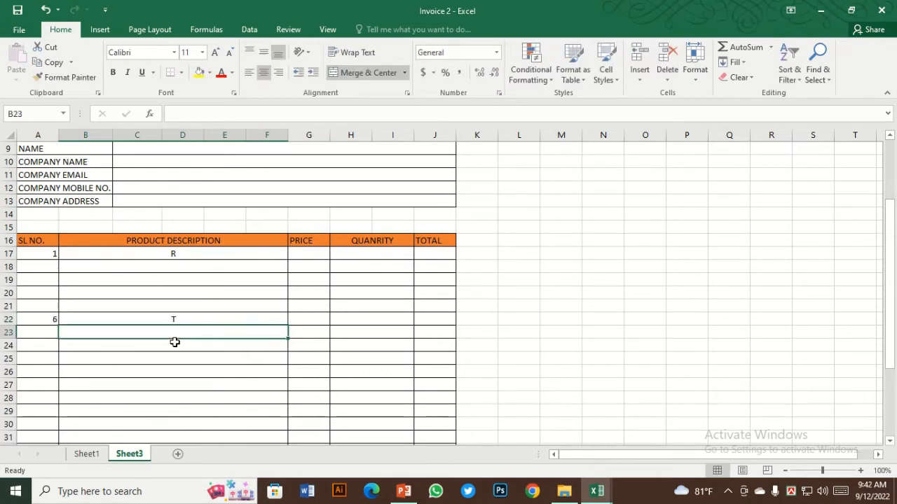
{"action": "left_click", "coordinate": [166, 367]}
{"action": "type", "text": "W"}
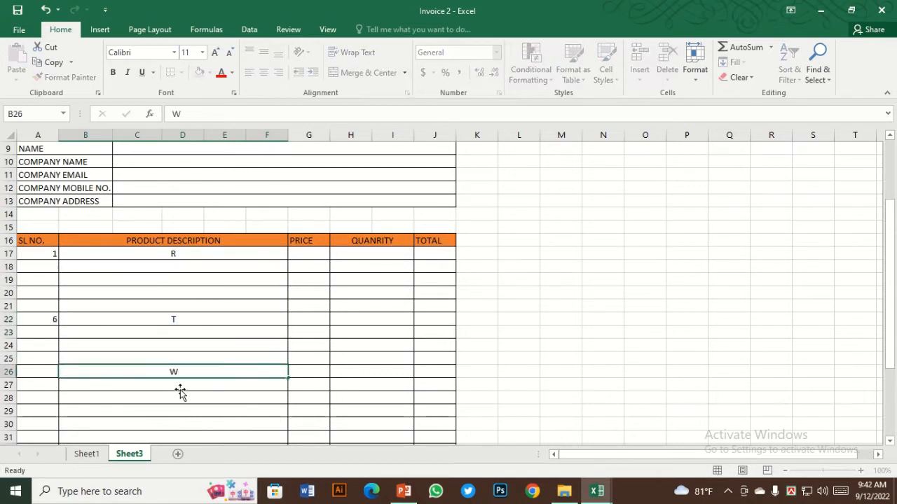
{"action": "left_click", "coordinate": [180, 394]}
{"action": "left_click", "coordinate": [190, 416]}
Step: Clear the test product descriptions from rows 26, 22 and 17
{"action": "left_click", "coordinate": [187, 372]}
{"action": "key", "text": "BackSpace"}
{"action": "left_click", "coordinate": [182, 320]}
{"action": "key", "text": "BackSpace"}
{"action": "left_click", "coordinate": [182, 257]}
{"action": "key", "text": "BackSpace"}
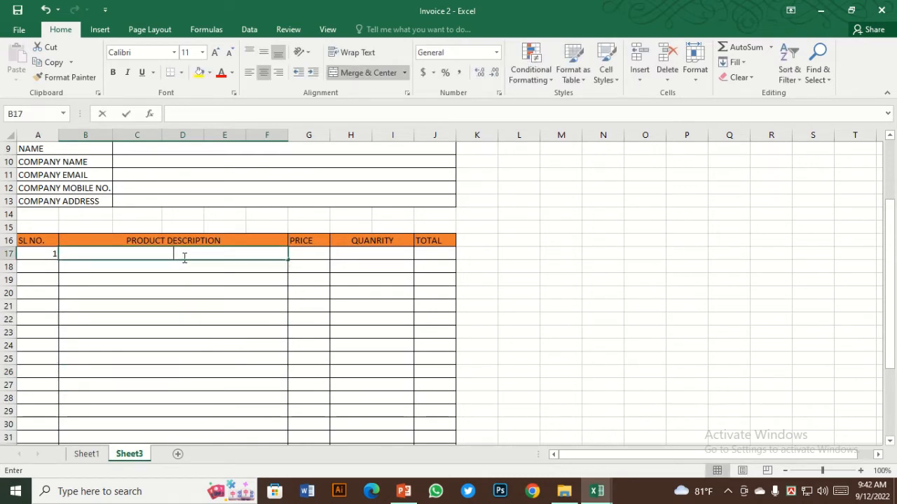
{"action": "left_click", "coordinate": [178, 281]}
{"action": "scroll", "coordinate": [164, 288], "scroll_direction": "up", "scroll_amount": 2}
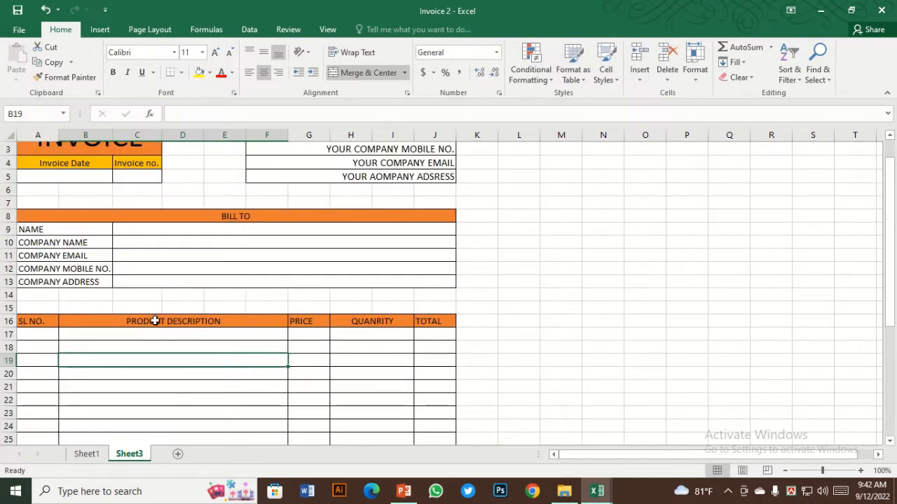
Step: Start a data validation rule for the first PRODUCT DESCRIPTION cell, B17, and set its allowed type to List
{"action": "left_click", "coordinate": [168, 345]}
{"action": "left_click", "coordinate": [174, 333]}
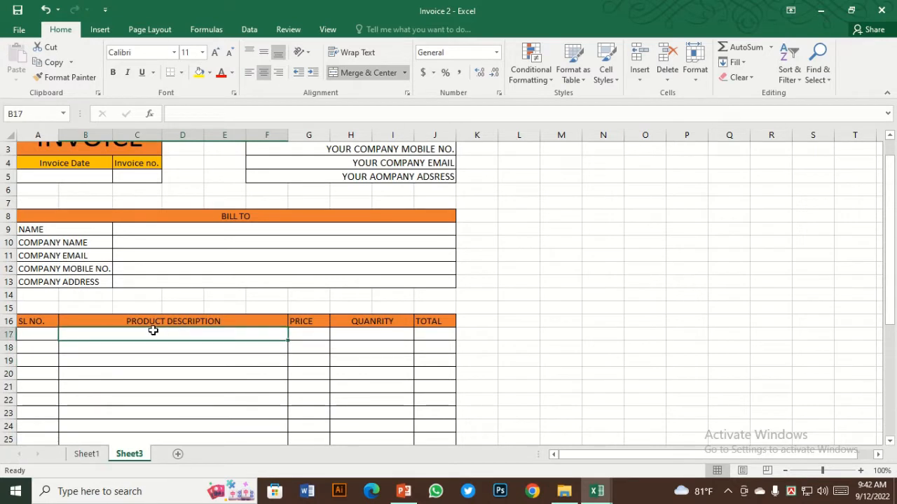
{"action": "scroll", "coordinate": [169, 354], "scroll_direction": "down", "scroll_amount": 1}
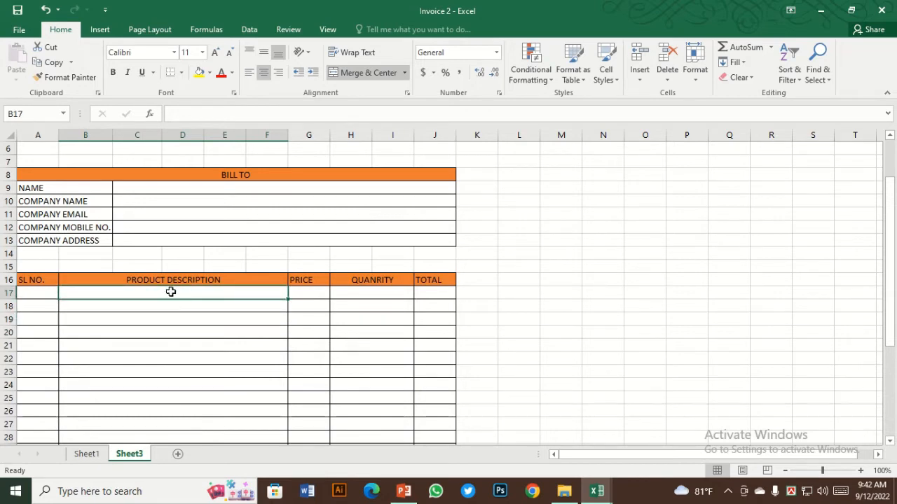
{"action": "left_click_drag", "start_coordinate": [187, 292], "coordinate": [212, 214]}
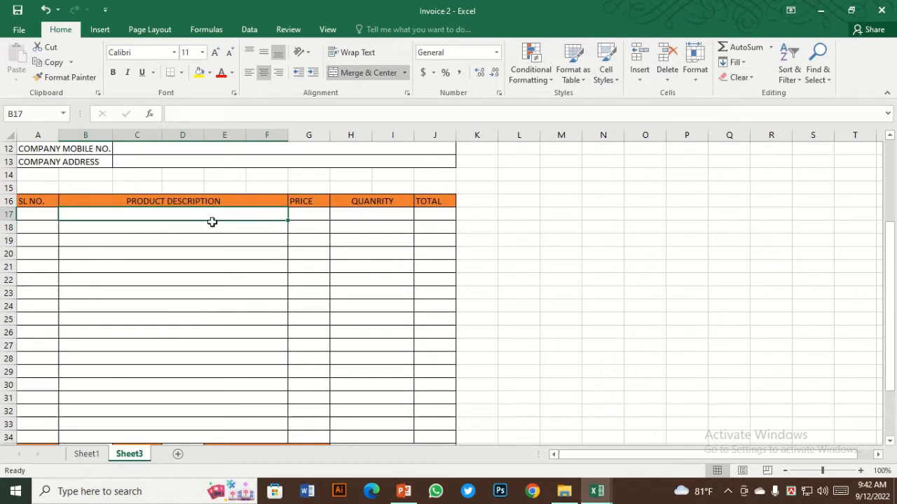
{"action": "left_click", "coordinate": [250, 30]}
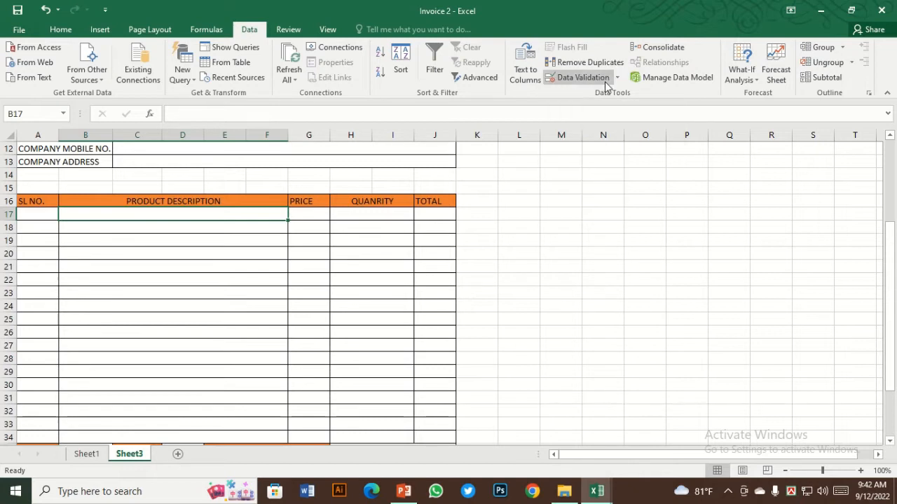
{"action": "left_click", "coordinate": [562, 79]}
{"action": "left_click", "coordinate": [617, 78]}
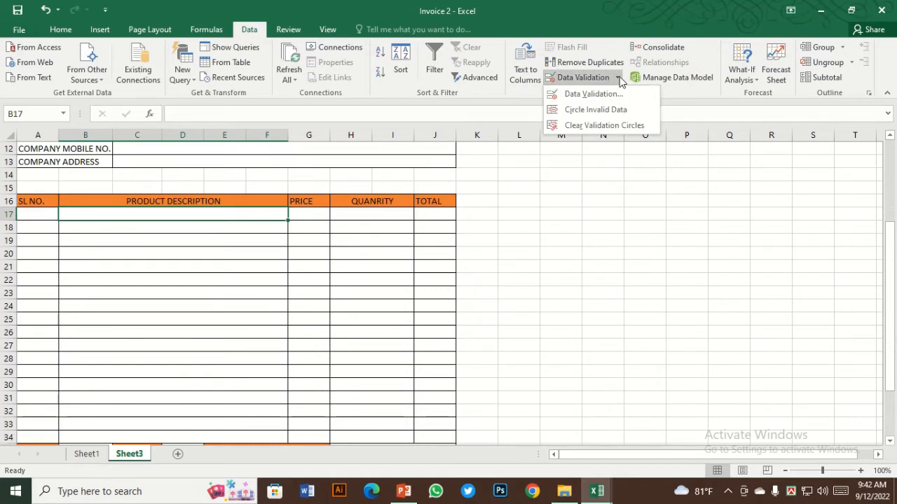
{"action": "left_click", "coordinate": [573, 95]}
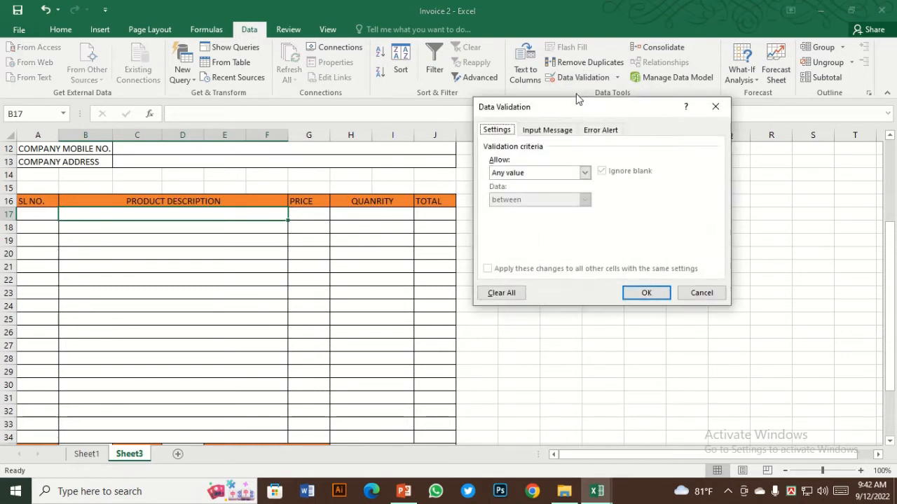
{"action": "left_click", "coordinate": [585, 172]}
{"action": "left_click", "coordinate": [527, 208]}
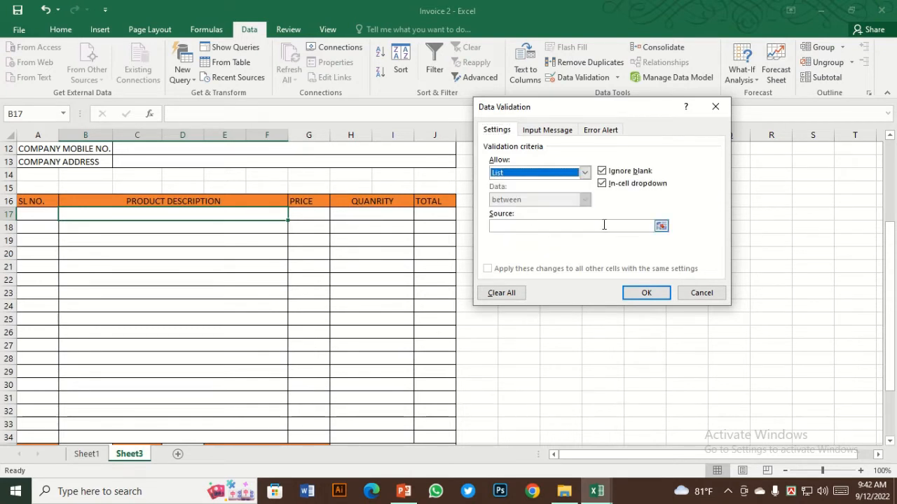
Step: Set the list source to the product names in Sheet1!$A$2:$A$10 and apply the validation to B17
{"action": "left_click", "coordinate": [661, 226]}
{"action": "left_click", "coordinate": [91, 454]}
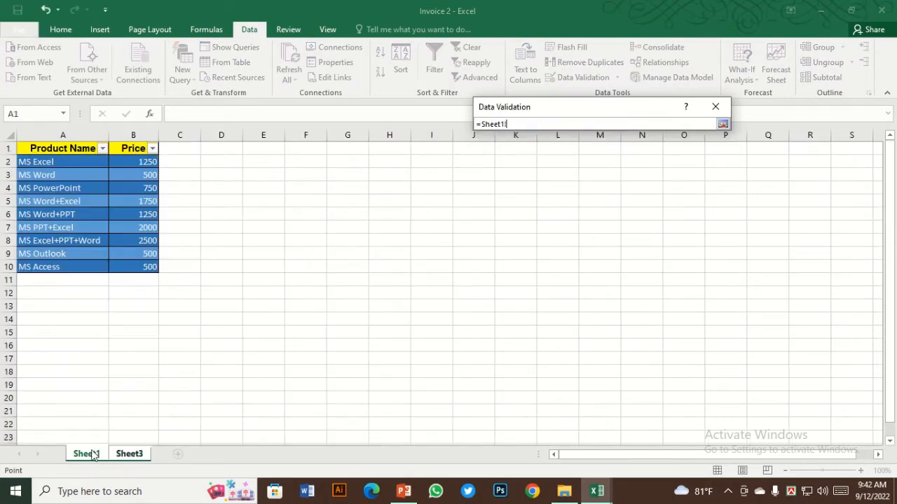
{"action": "left_click_drag", "start_coordinate": [38, 166], "coordinate": [115, 263]}
{"action": "left_click", "coordinate": [723, 124]}
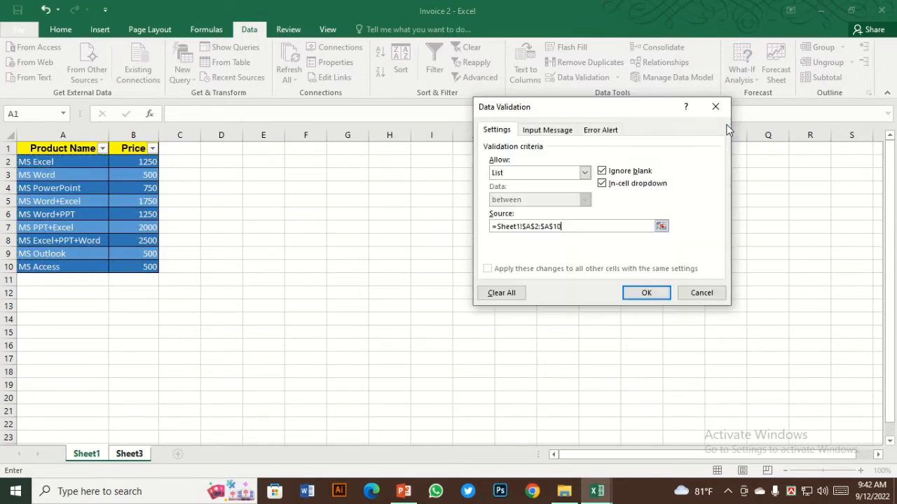
{"action": "left_click", "coordinate": [646, 293]}
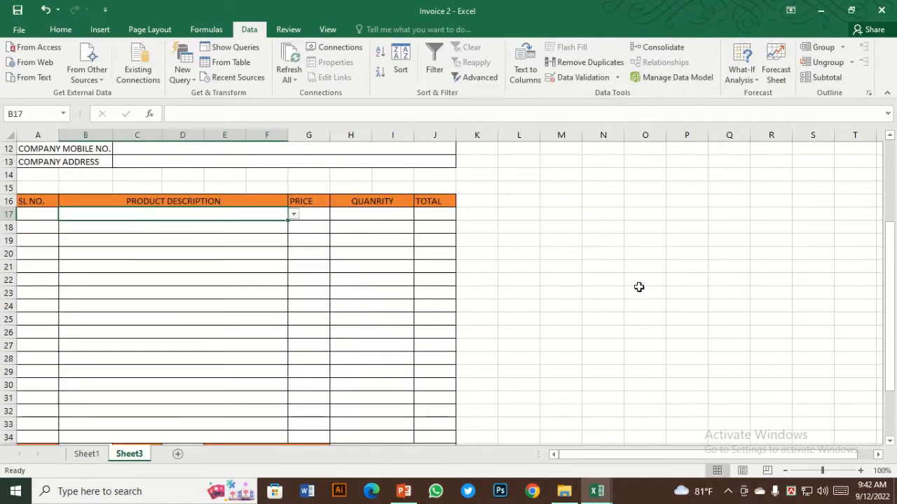
Step: Check the product names offered by the drop-down list in B17 without choosing one
{"action": "left_click", "coordinate": [262, 224]}
{"action": "left_click", "coordinate": [262, 213]}
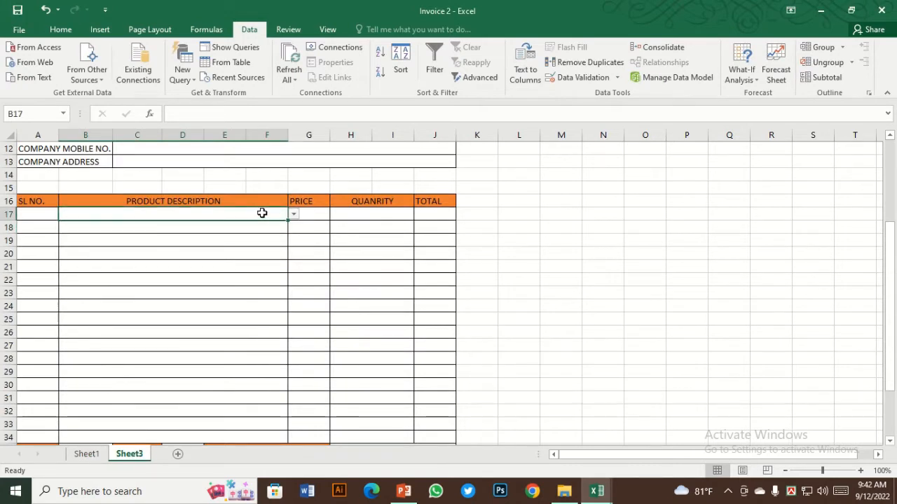
{"action": "left_click", "coordinate": [294, 215]}
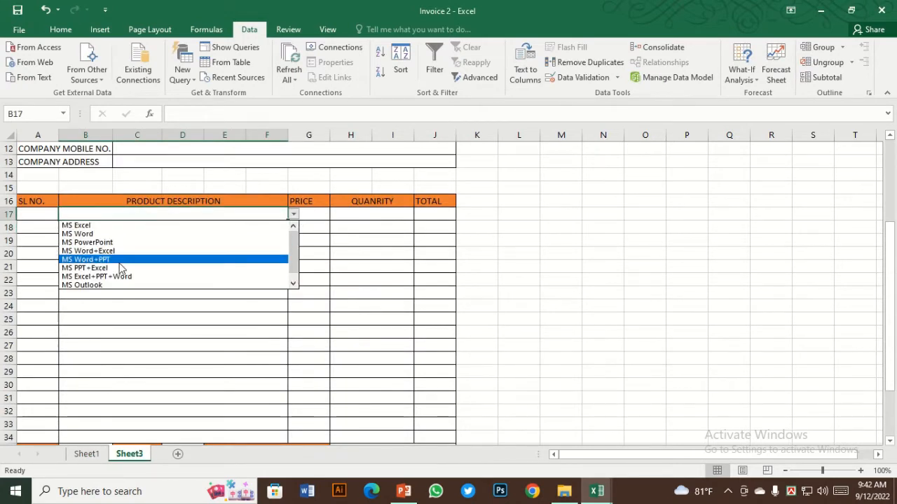
{"action": "left_click_drag", "start_coordinate": [296, 256], "coordinate": [294, 236]}
{"action": "left_click", "coordinate": [275, 215]}
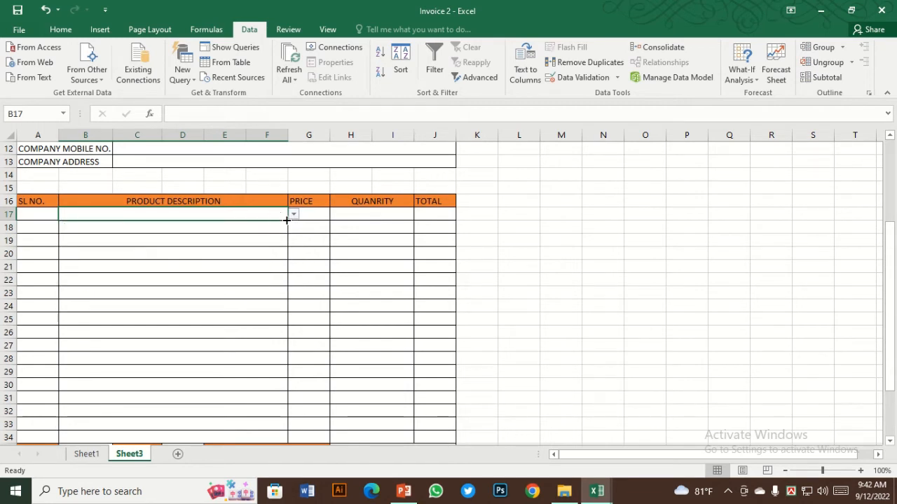
Step: Fill the product drop-down from B17 down the PRODUCT DESCRIPTION column to row 34 and check several of the cells
{"action": "left_click_drag", "start_coordinate": [288, 222], "coordinate": [290, 438]}
{"action": "left_click", "coordinate": [232, 345]}
{"action": "left_click", "coordinate": [232, 293]}
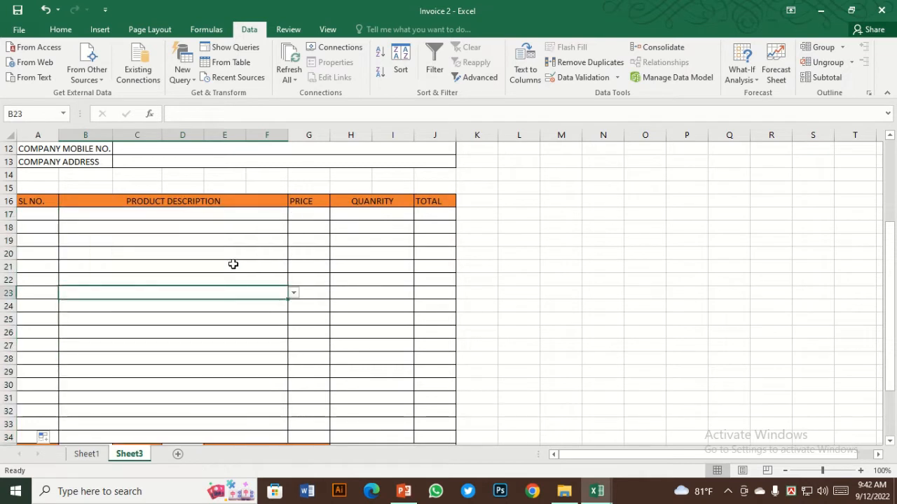
{"action": "left_click", "coordinate": [232, 252]}
{"action": "left_click", "coordinate": [234, 225]}
Step: Test the drop-downs by choosing MS PPT+Excel in row 20, MS Excel+PPT+Word in row 25 and MS Word+PPT in row 27
{"action": "left_click", "coordinate": [264, 250]}
{"action": "left_click", "coordinate": [294, 254]}
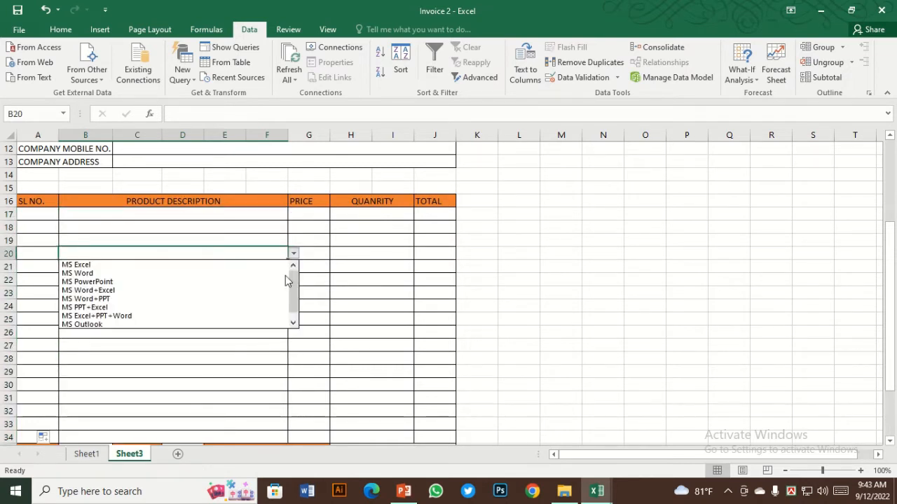
{"action": "left_click", "coordinate": [207, 312]}
{"action": "left_click", "coordinate": [190, 323]}
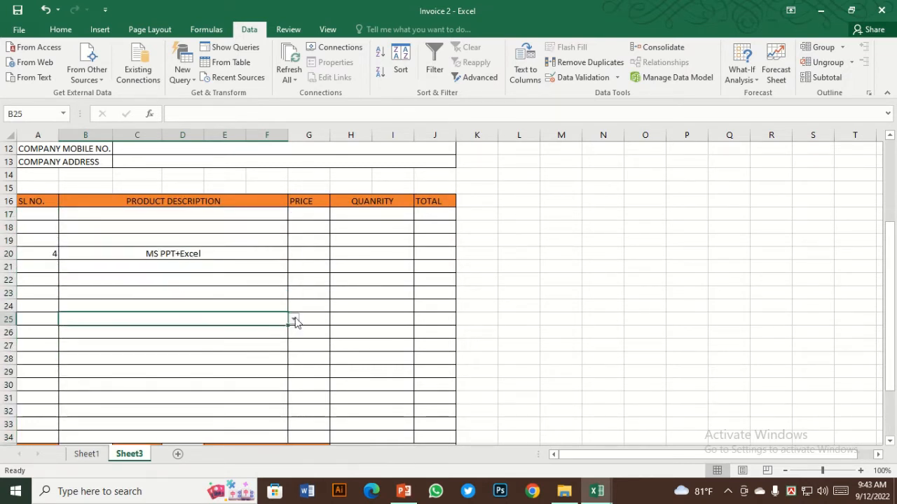
{"action": "left_click", "coordinate": [295, 321]}
{"action": "left_click", "coordinate": [176, 377]}
{"action": "left_click", "coordinate": [200, 346]}
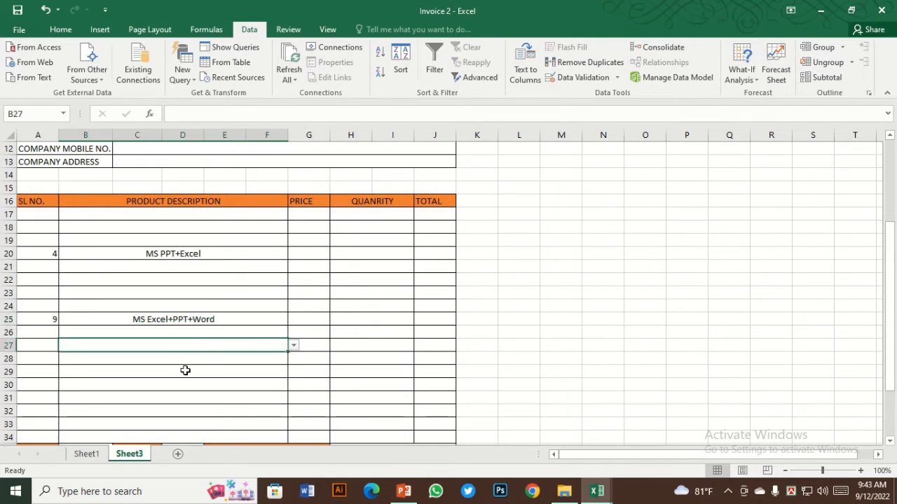
{"action": "left_click", "coordinate": [293, 346]}
{"action": "left_click", "coordinate": [163, 389]}
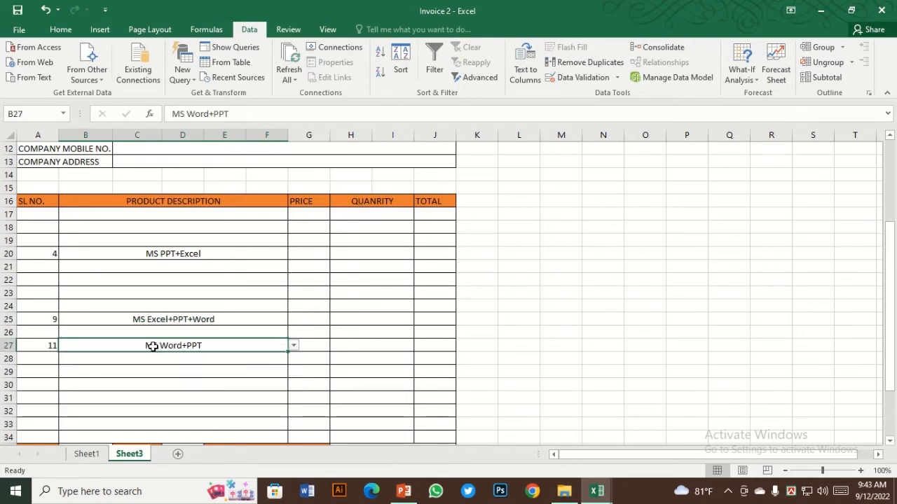
Step: Clear the test products from rows 25, 27 and 20 of the PRODUCT DESCRIPTION column
{"action": "left_click", "coordinate": [130, 321]}
{"action": "key", "text": "BackSpace"}
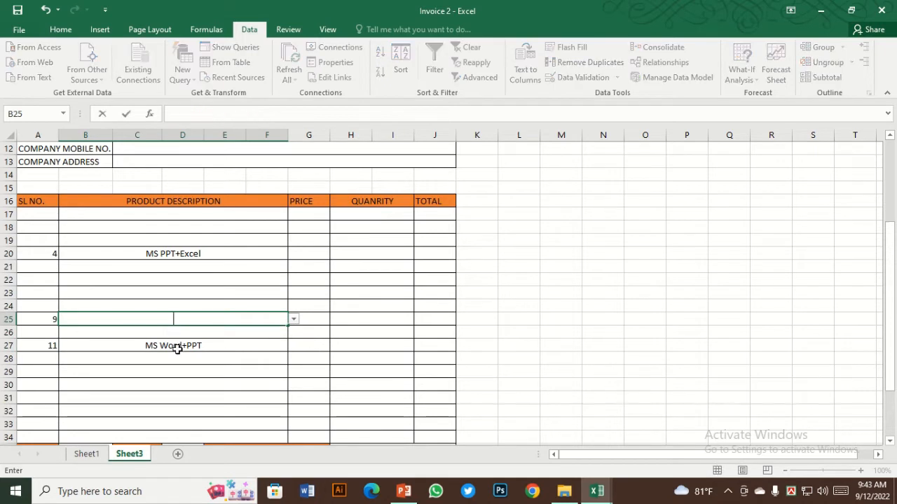
{"action": "left_click", "coordinate": [178, 346]}
{"action": "key", "text": "BackSpace"}
{"action": "left_click", "coordinate": [193, 254]}
{"action": "key", "text": "BackSpace"}
{"action": "left_click", "coordinate": [181, 304]}
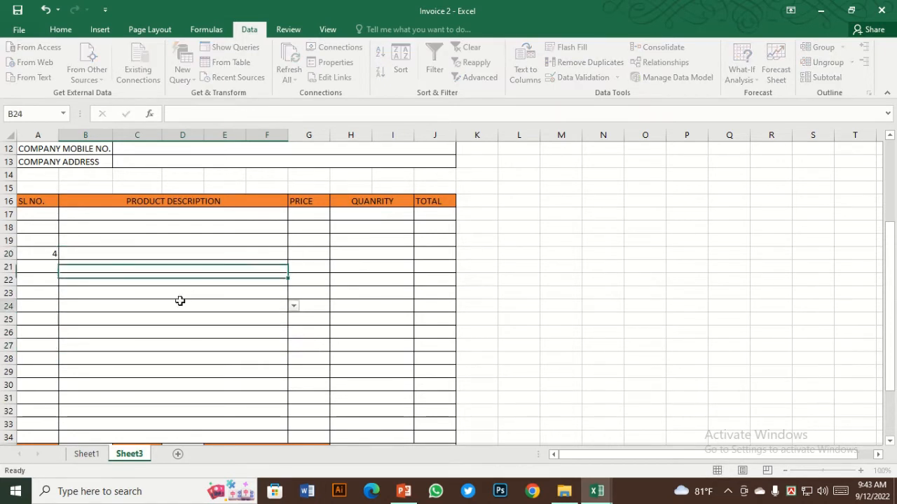
{"action": "left_click", "coordinate": [154, 238]}
{"action": "left_click", "coordinate": [182, 214]}
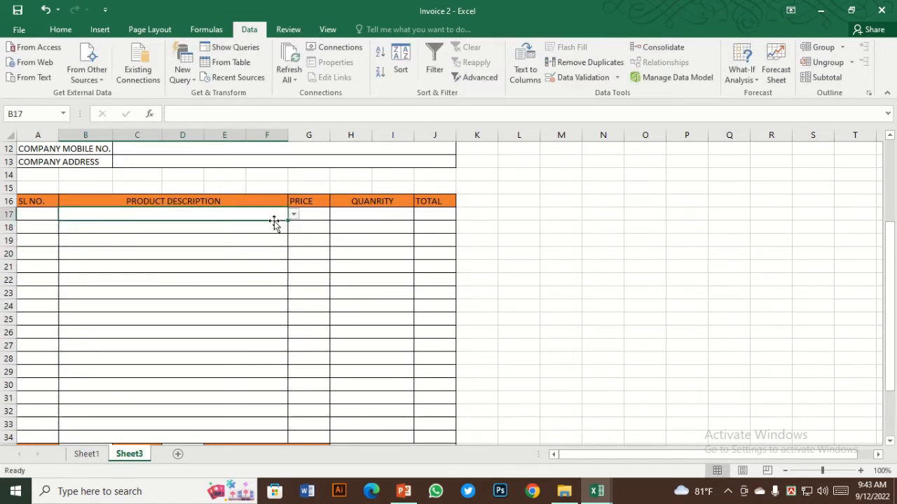
{"action": "left_click", "coordinate": [317, 216]}
{"action": "left_click", "coordinate": [139, 215]}
{"action": "left_click", "coordinate": [313, 215]}
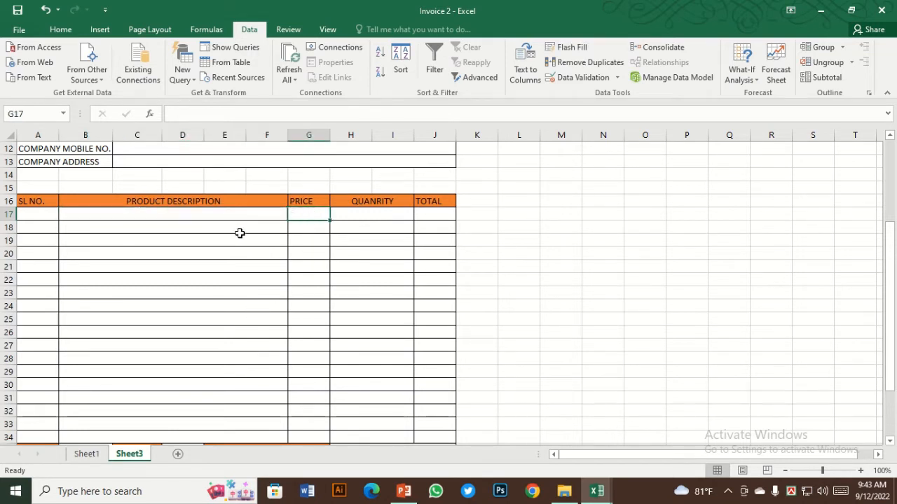
{"action": "left_click", "coordinate": [235, 216]}
Step: Begin a VLOOKUP formula in the first PRICE cell, G17, with the product description cell B17 as the lookup value
{"action": "left_click", "coordinate": [315, 214]}
{"action": "type", "text": "=vlo"}
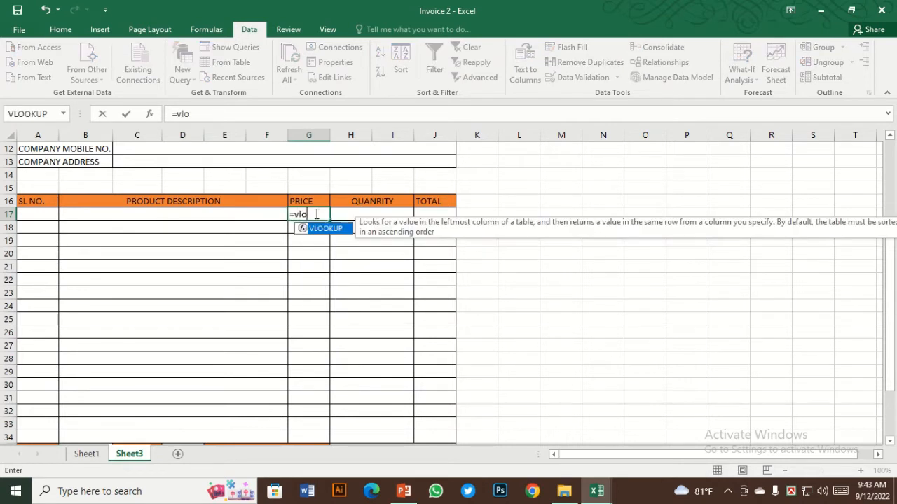
{"action": "type", "text": "k"}
{"action": "key", "text": "BackSpace"}
{"action": "key", "text": "BackSpace"}
{"action": "key", "text": "BackSpace"}
{"action": "key", "text": "BackSpace"}
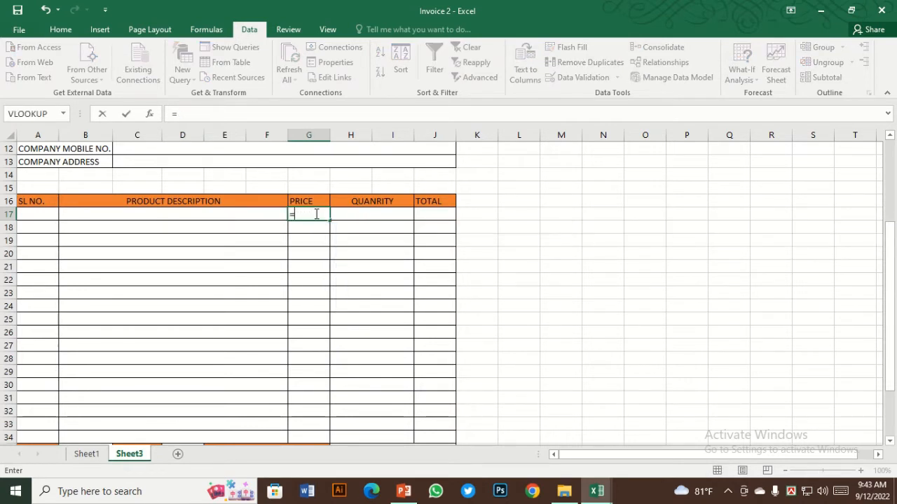
{"action": "type", "text": "v"}
{"action": "key", "text": "BackSpace"}
{"action": "type", "text": "VLO"}
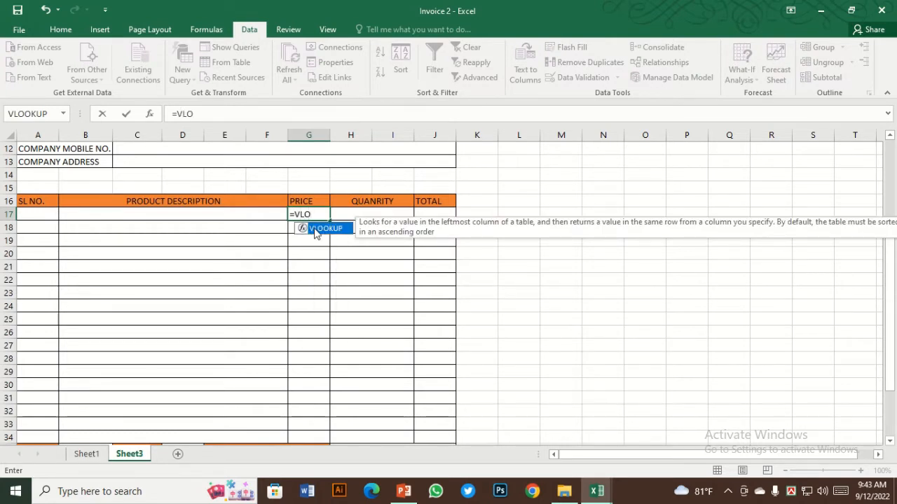
{"action": "double_click", "coordinate": [315, 234]}
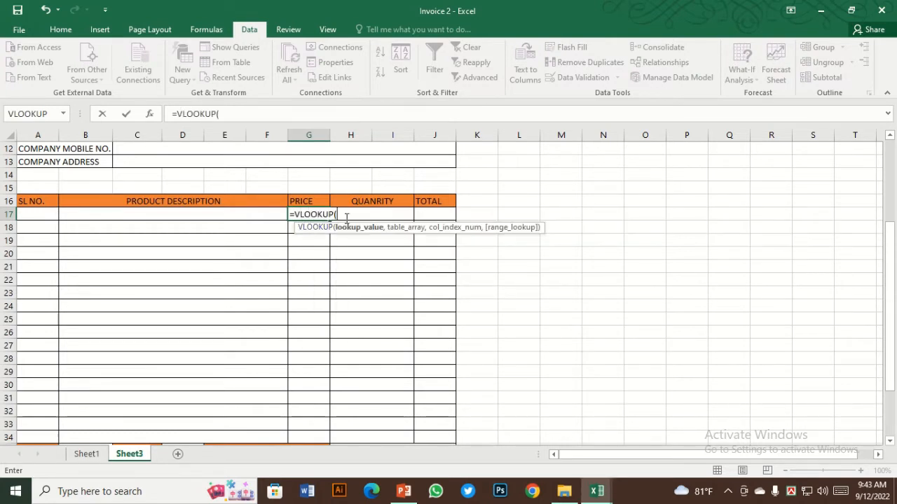
{"action": "left_click", "coordinate": [215, 216]}
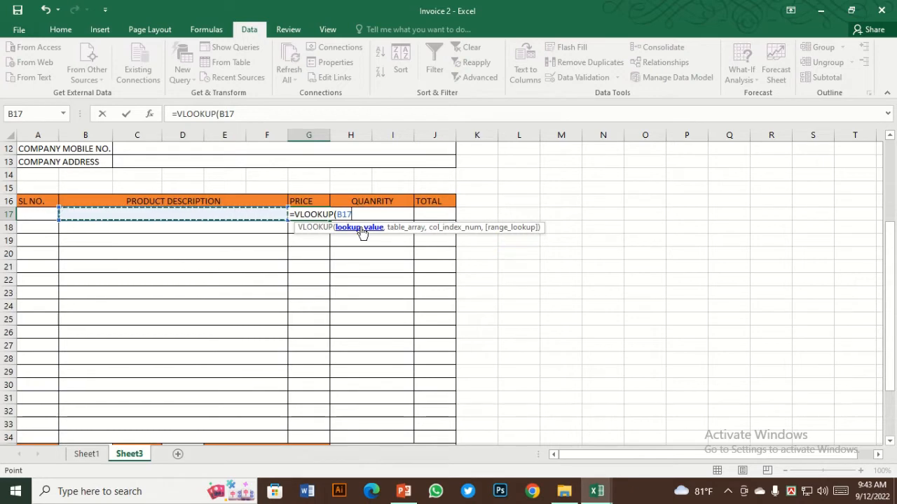
{"action": "type", "text": ","}
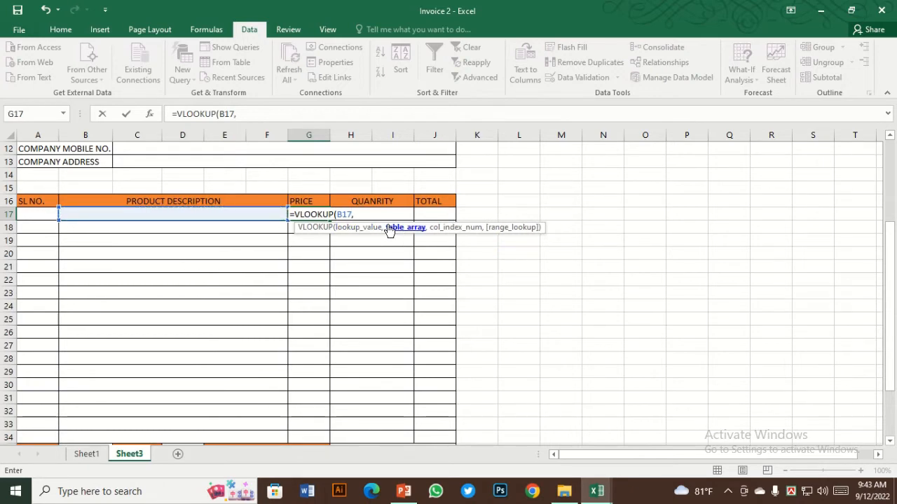
Step: Set the VLOOKUP table array to the whole product price table on Sheet1, Table1[#All]
{"action": "left_click", "coordinate": [93, 456]}
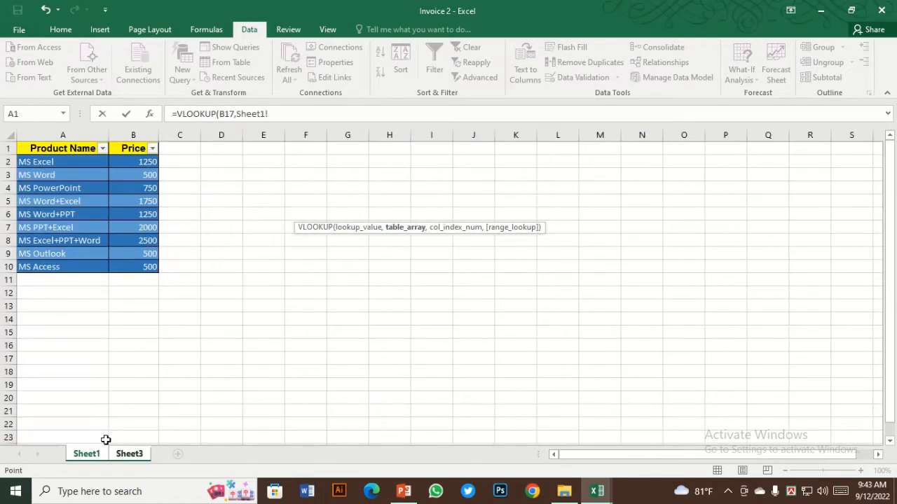
{"action": "left_click_drag", "start_coordinate": [59, 151], "coordinate": [151, 271]}
{"action": "left_click", "coordinate": [293, 115]}
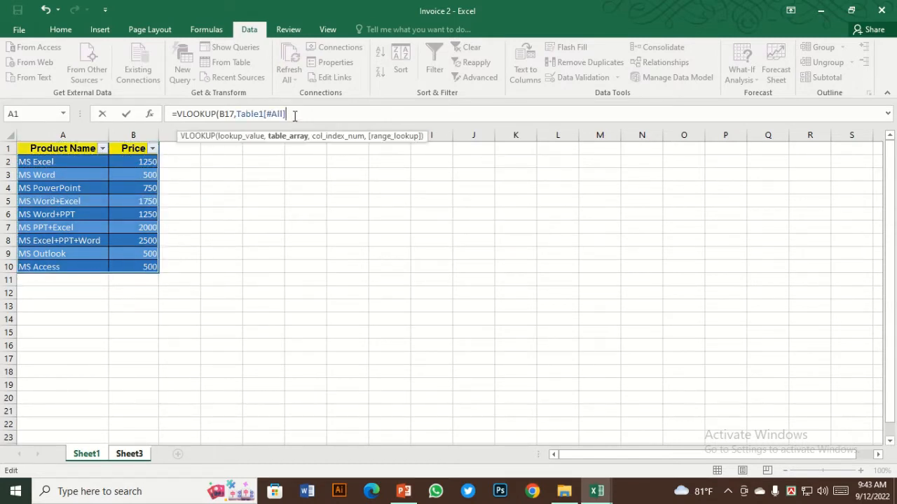
Step: Complete the VLOOKUP in G17 with column index 2 and FALSE for an exact match
{"action": "type", "text": ","}
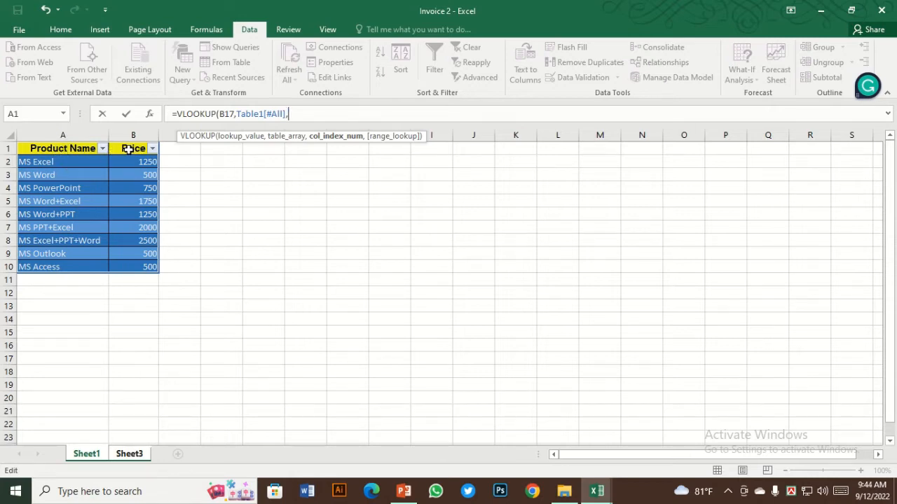
{"action": "type", "text": "2,"}
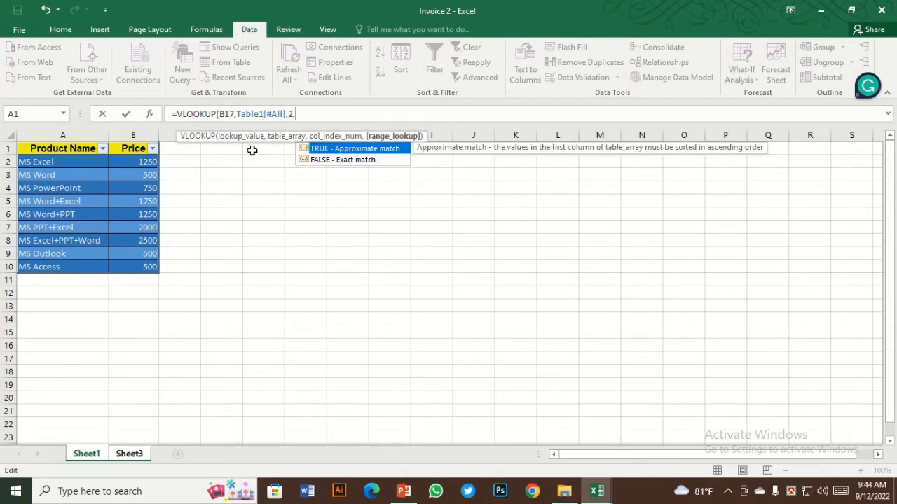
{"action": "double_click", "coordinate": [335, 159]}
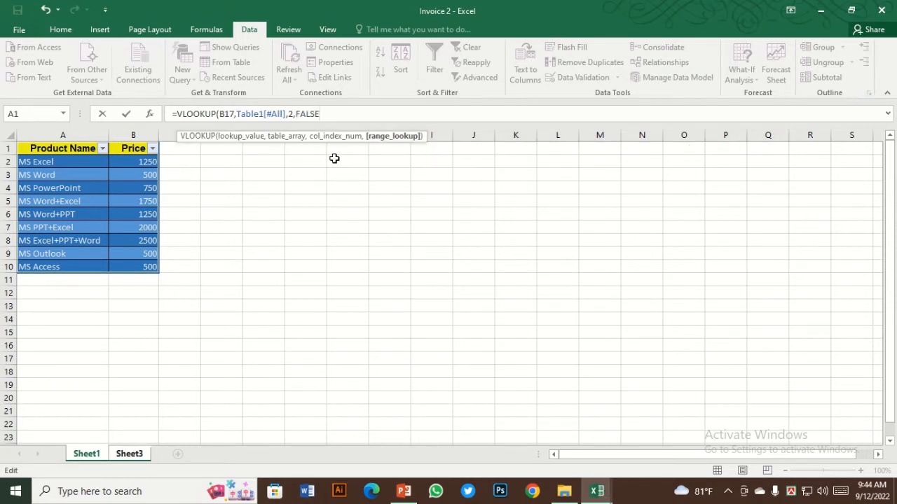
{"action": "type", "text": ","}
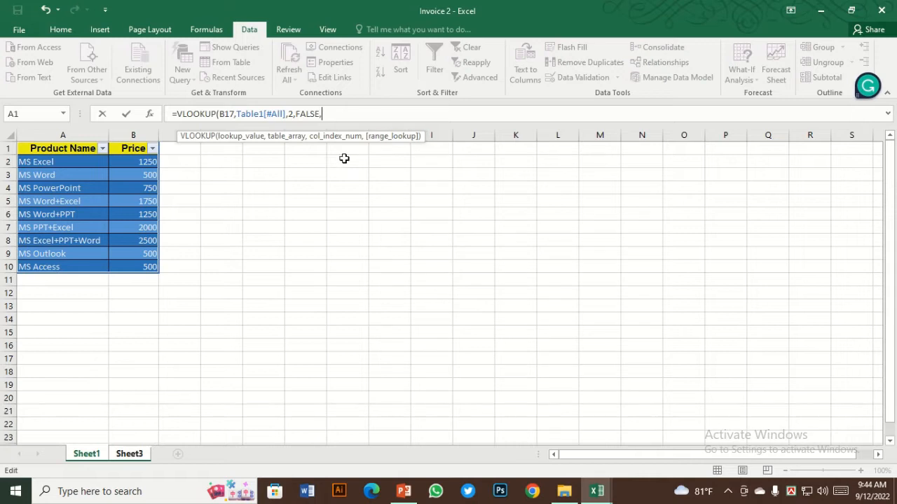
{"action": "key", "text": "BackSpace"}
{"action": "type", "text": ")"}
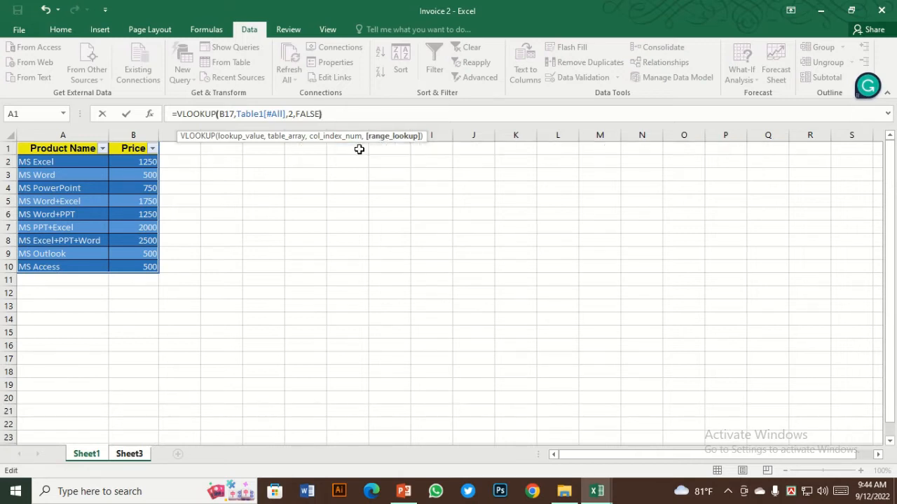
{"action": "key", "text": "Return"}
{"action": "left_click", "coordinate": [309, 214]}
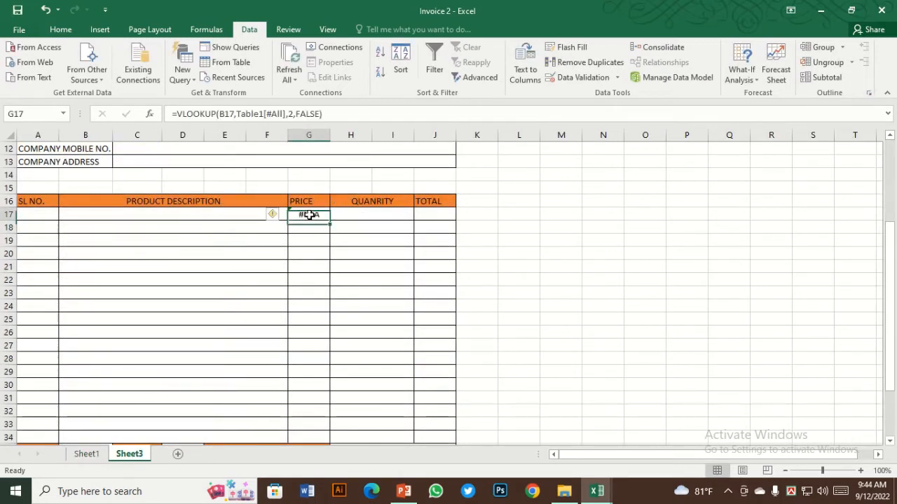
{"action": "left_click", "coordinate": [311, 226]}
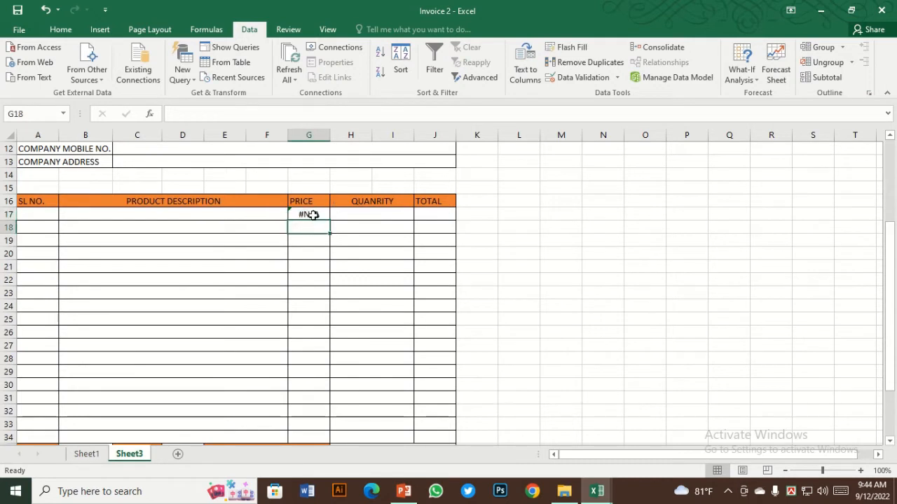
{"action": "left_click", "coordinate": [313, 215]}
Step: Choose MS Word+Excel as the product in row 17 of the PRODUCT DESCRIPTION column
{"action": "left_click", "coordinate": [171, 215]}
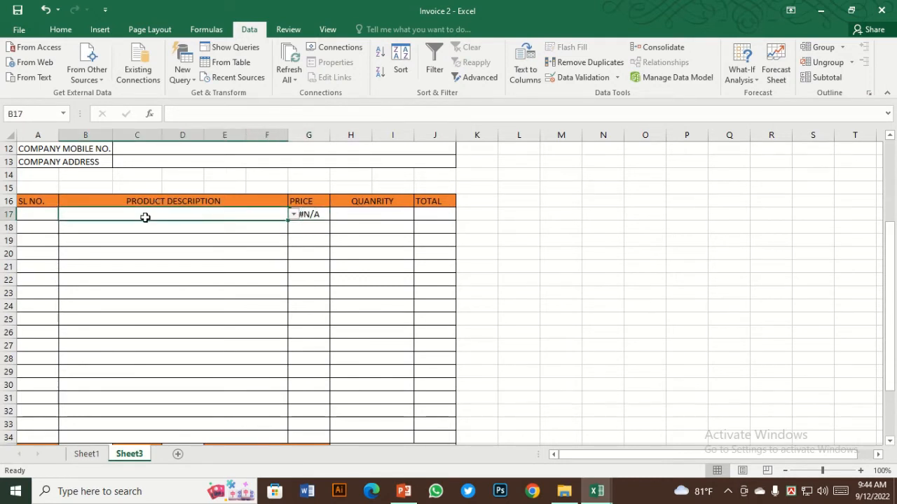
{"action": "left_click", "coordinate": [294, 217]}
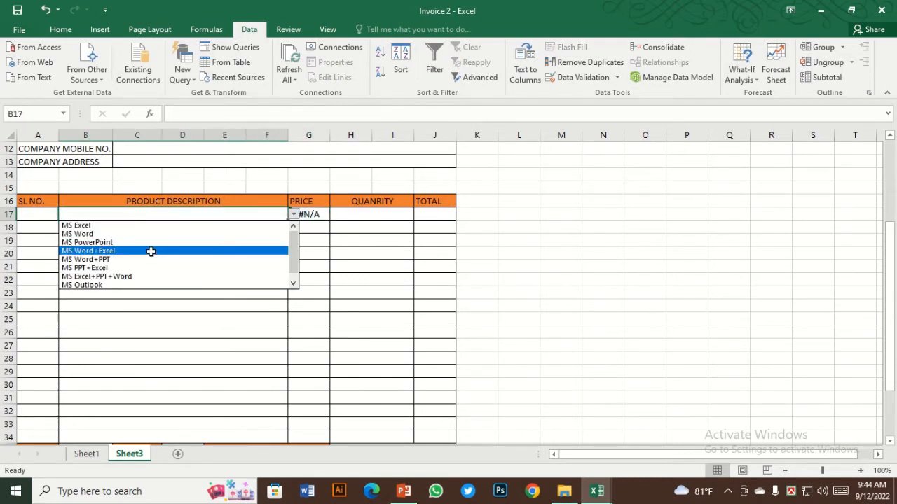
{"action": "left_click", "coordinate": [150, 250]}
{"action": "left_click", "coordinate": [320, 225]}
{"action": "left_click", "coordinate": [173, 213]}
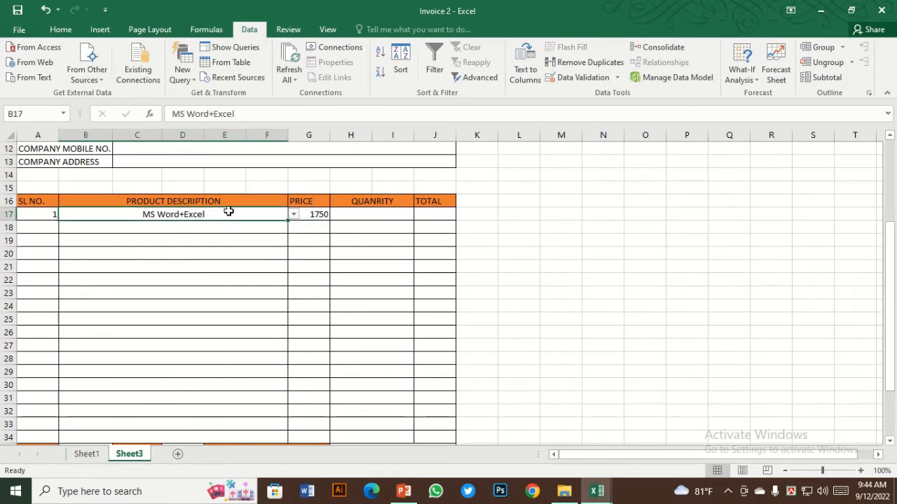
Step: Check the looked-up MS Word+Excel price against the product table on Sheet1, returning to the invoice on Sheet3
{"action": "left_click", "coordinate": [82, 454]}
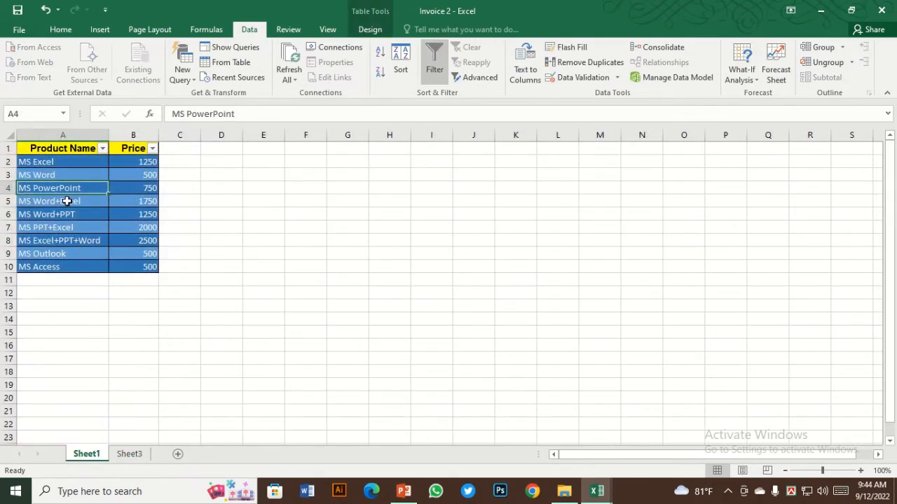
{"action": "left_click", "coordinate": [137, 454]}
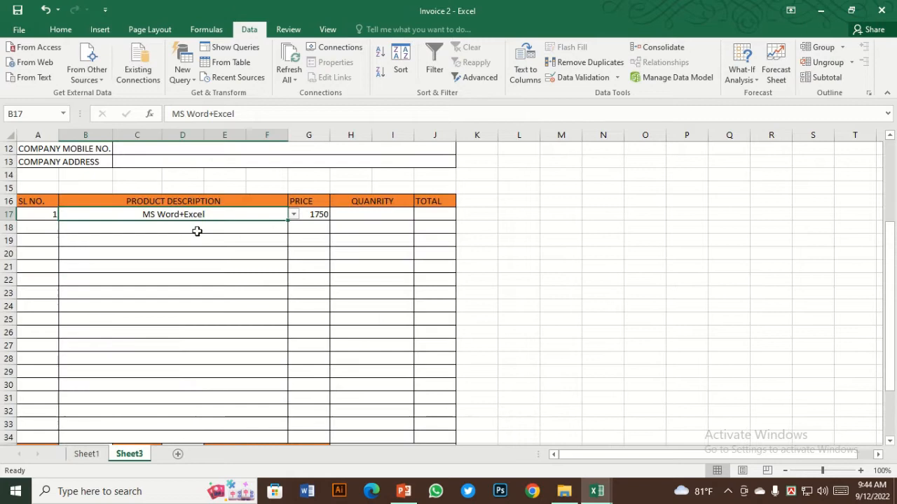
{"action": "left_click", "coordinate": [86, 455]}
{"action": "left_click", "coordinate": [76, 161]}
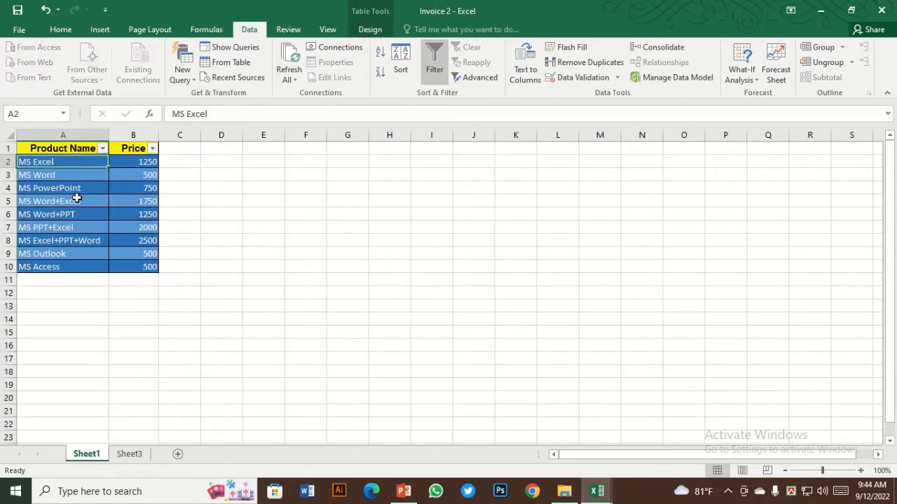
{"action": "left_click", "coordinate": [75, 202]}
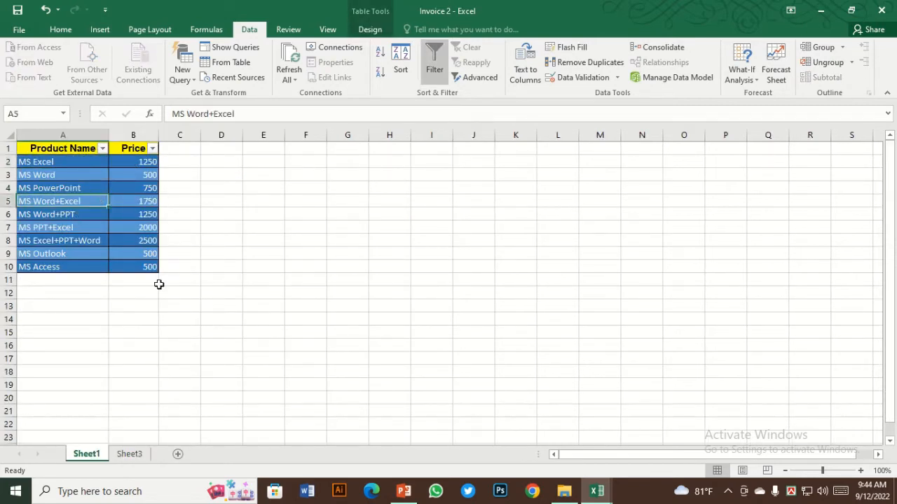
{"action": "left_click", "coordinate": [129, 454]}
Step: Fill the VLOOKUP formula from G17 down the PRICE column to row 34
{"action": "left_click", "coordinate": [326, 214]}
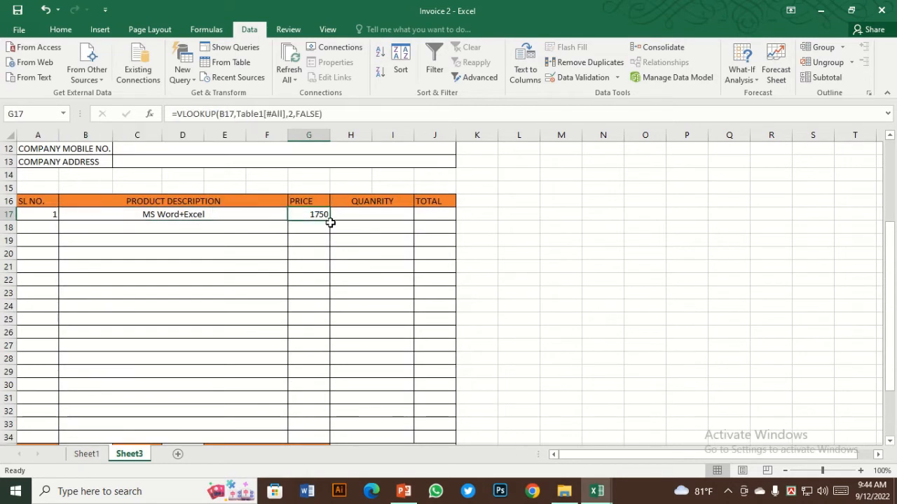
{"action": "left_click_drag", "start_coordinate": [330, 222], "coordinate": [312, 437]}
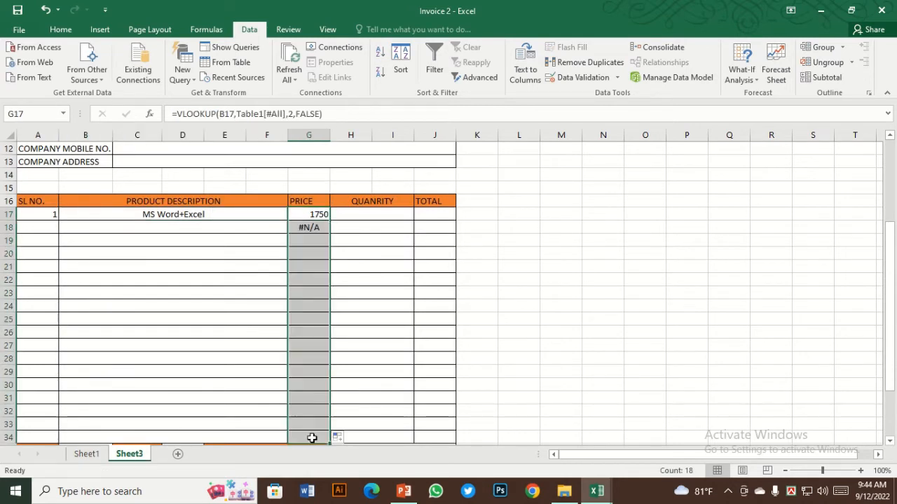
{"action": "left_click", "coordinate": [312, 358]}
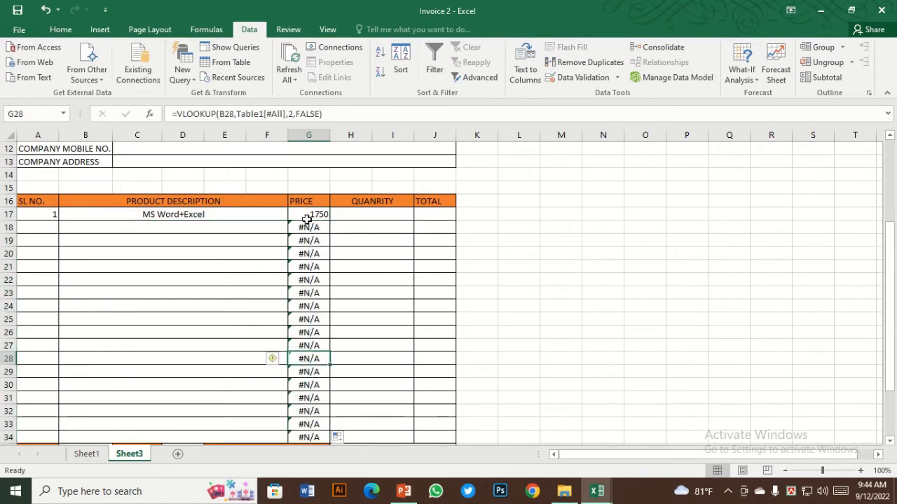
Step: Choose MS PPT+Excel as the product in row 19 of the PRODUCT DESCRIPTION column
{"action": "left_click", "coordinate": [198, 240]}
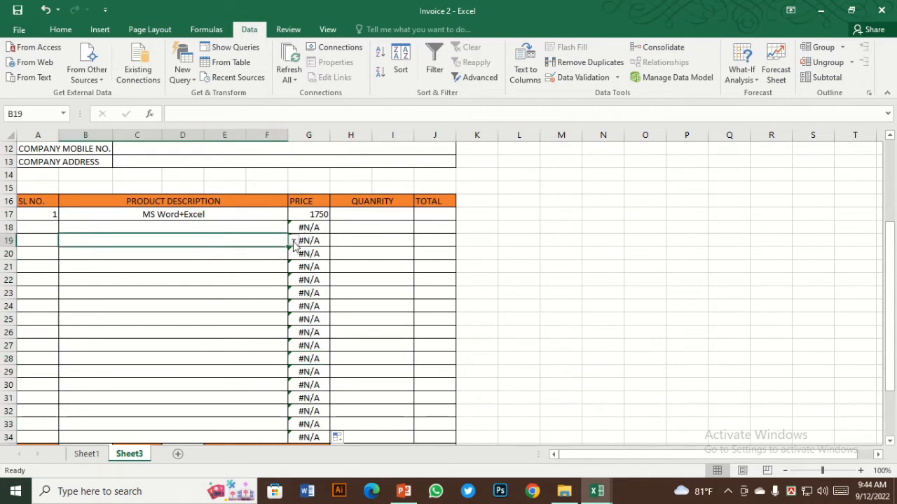
{"action": "left_click", "coordinate": [294, 241]}
{"action": "left_click", "coordinate": [177, 295]}
{"action": "left_click", "coordinate": [312, 266]}
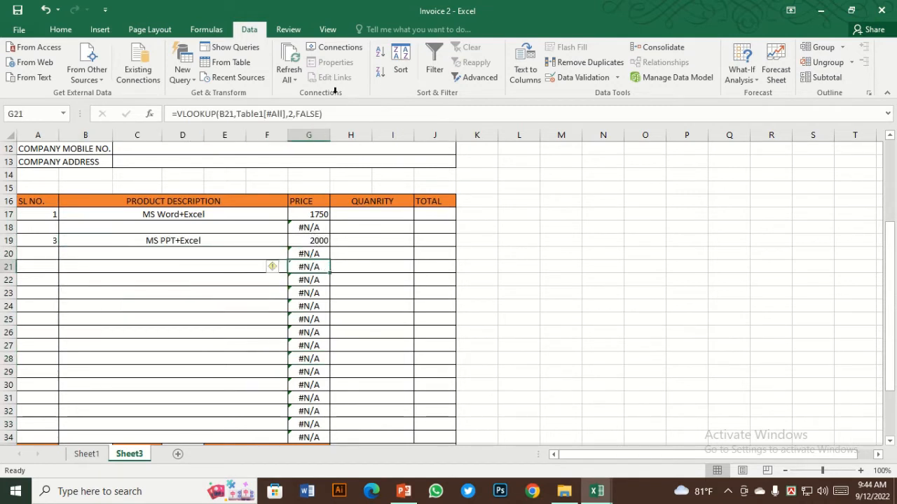
Step: Compare the PRICE cells of rows 17 to 19, with and without a chosen product
{"action": "mouse_move", "coordinate": [336, 1]}
{"action": "left_click", "coordinate": [358, 29]}
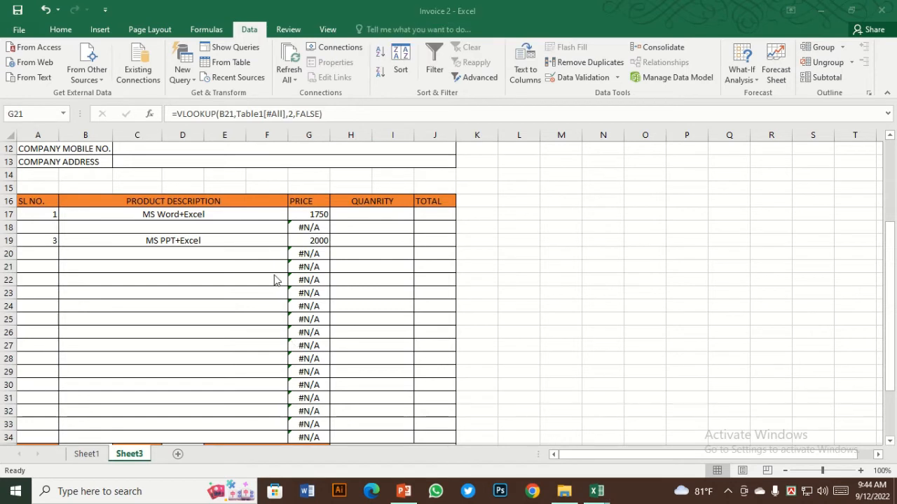
{"action": "left_click", "coordinate": [218, 252]}
{"action": "left_click", "coordinate": [270, 240]}
{"action": "left_click", "coordinate": [317, 240]}
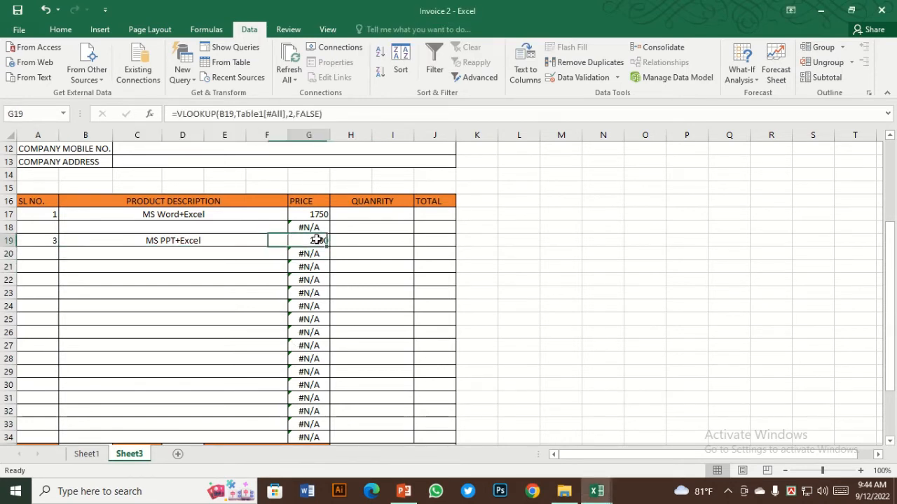
{"action": "left_click", "coordinate": [310, 213]}
{"action": "left_click", "coordinate": [304, 227]}
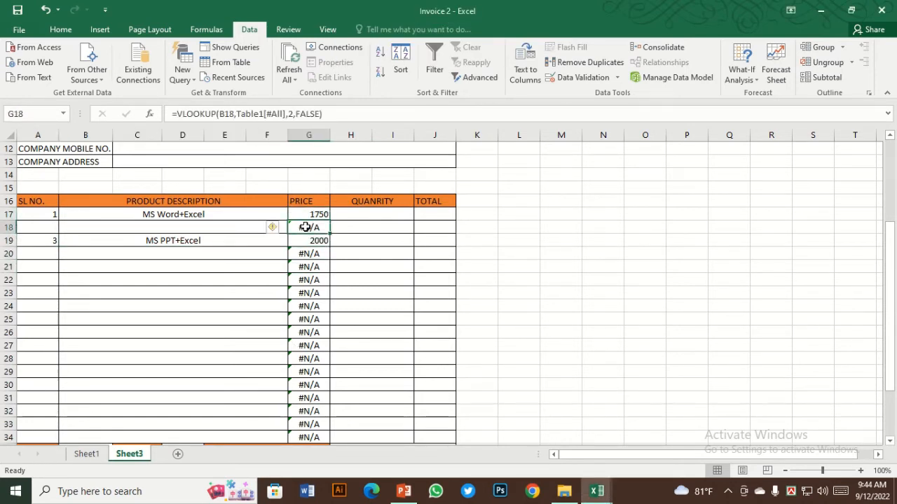
Step: Wrap the VLOOKUP in G17 in IFERROR with an empty text "" as the value if error
{"action": "left_click", "coordinate": [316, 215]}
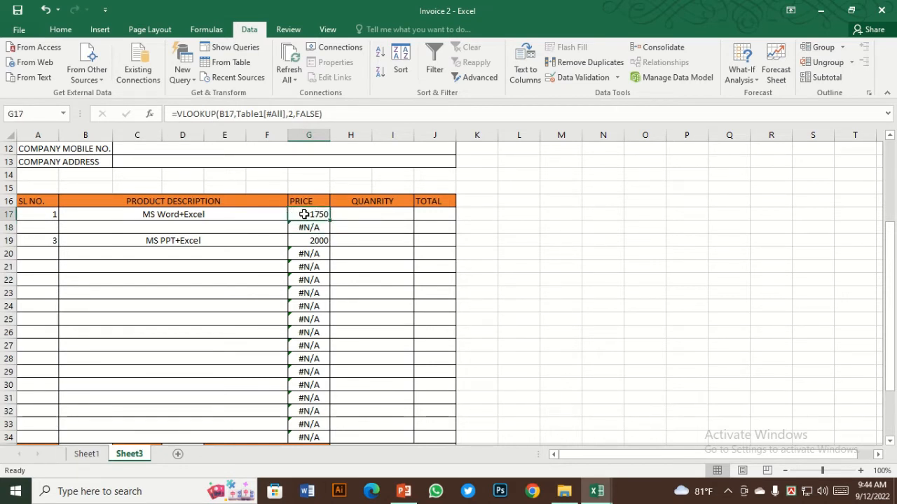
{"action": "left_click", "coordinate": [179, 116]}
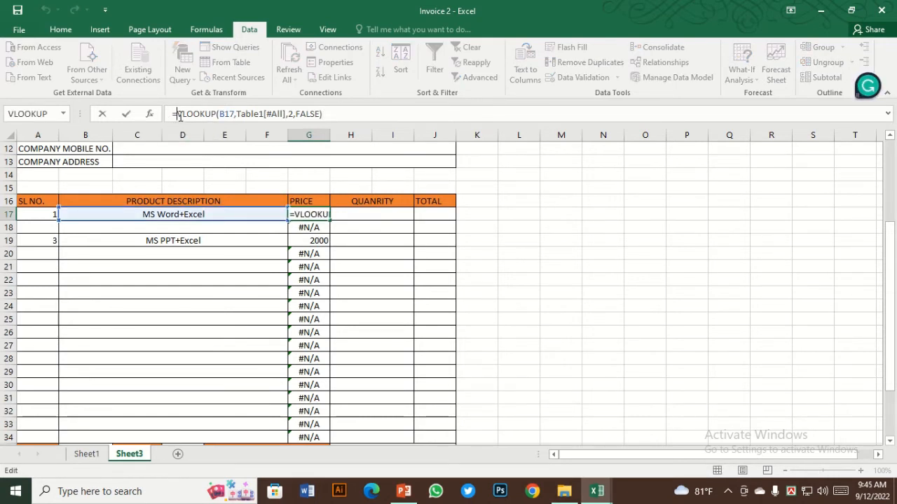
{"action": "type", "text": "if"}
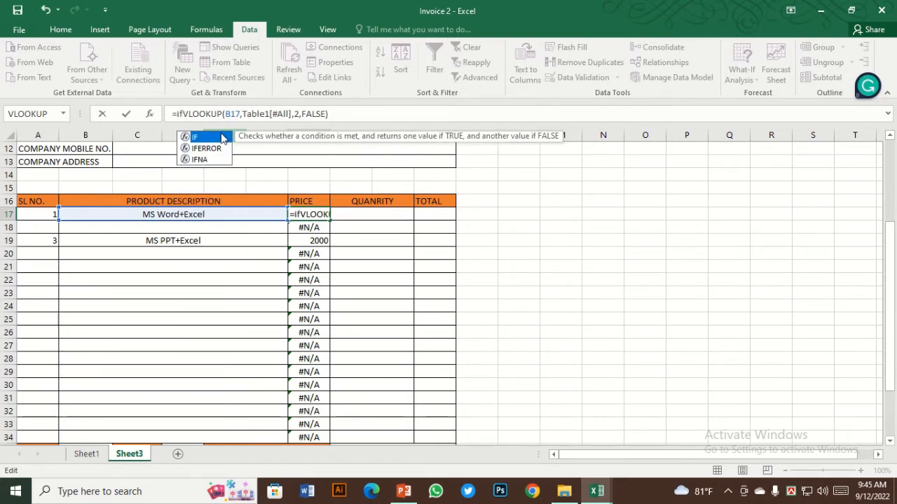
{"action": "double_click", "coordinate": [199, 149]}
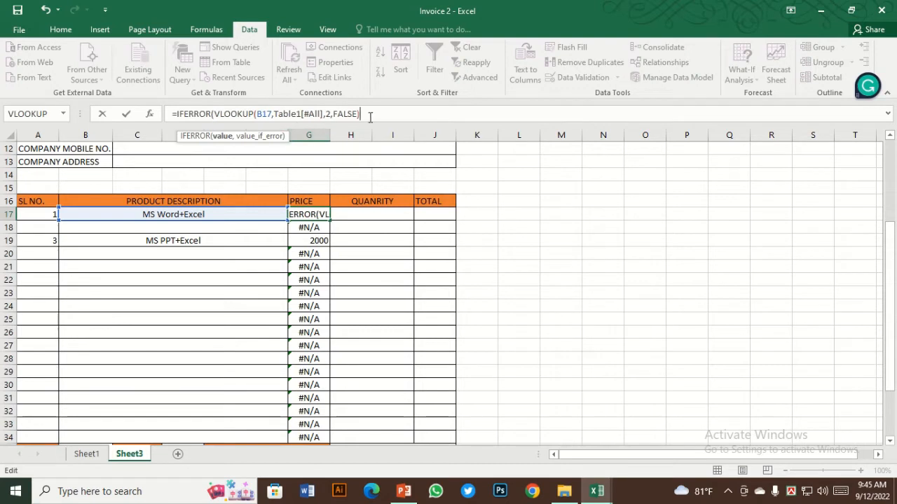
{"action": "type", "text": ","}
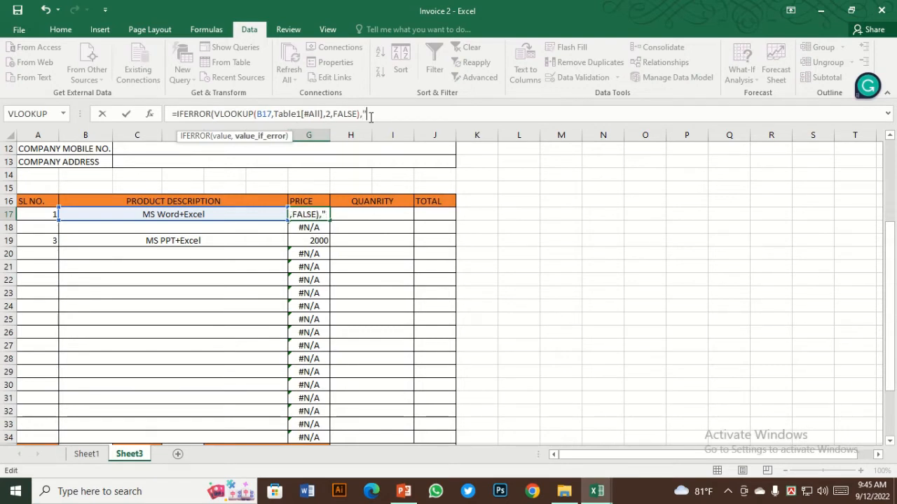
{"action": "type", "text": "\"\")"}
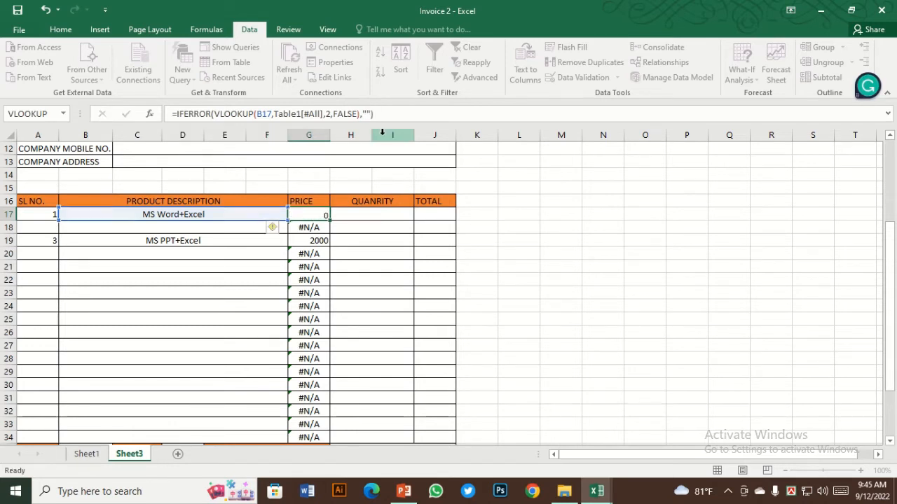
{"action": "key", "text": "Return"}
Step: Fill the IFERROR price formula from G17 down to G34 and check several of the filled cells
{"action": "left_click", "coordinate": [311, 214]}
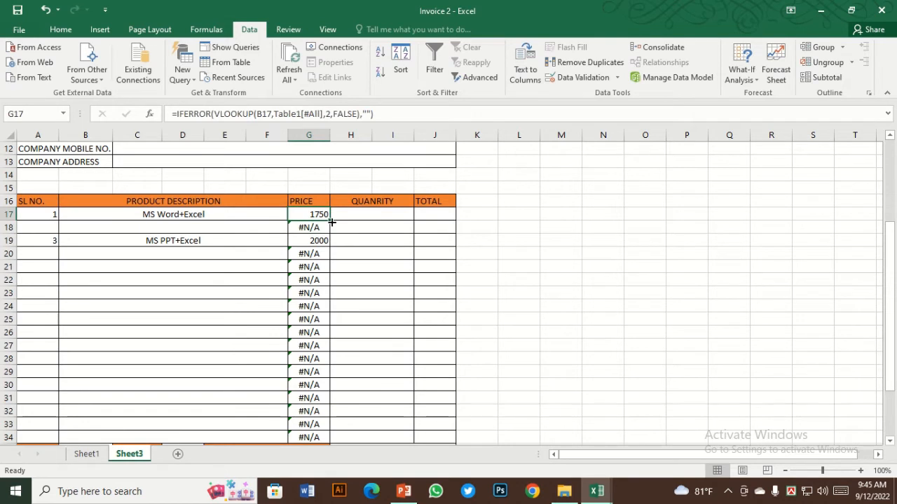
{"action": "left_click_drag", "start_coordinate": [331, 221], "coordinate": [327, 441]}
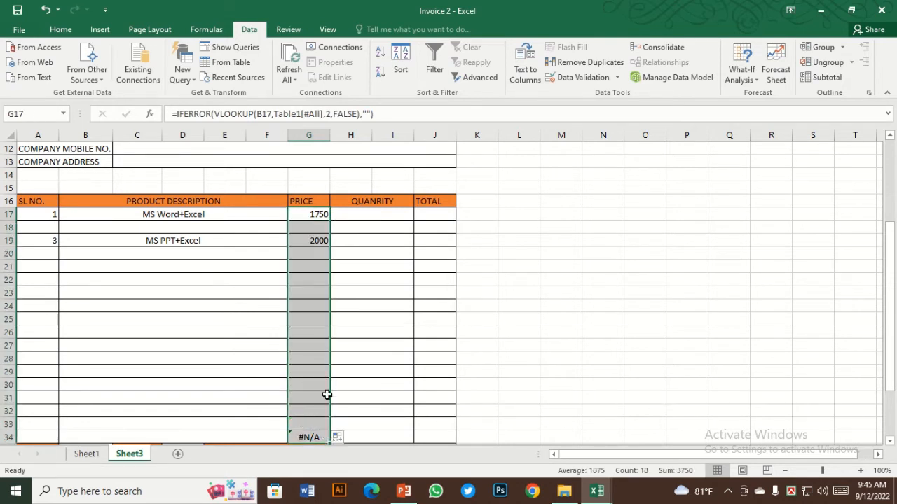
{"action": "left_click", "coordinate": [318, 345]}
{"action": "left_click", "coordinate": [309, 304]}
{"action": "left_click", "coordinate": [309, 280]}
{"action": "left_click", "coordinate": [317, 226]}
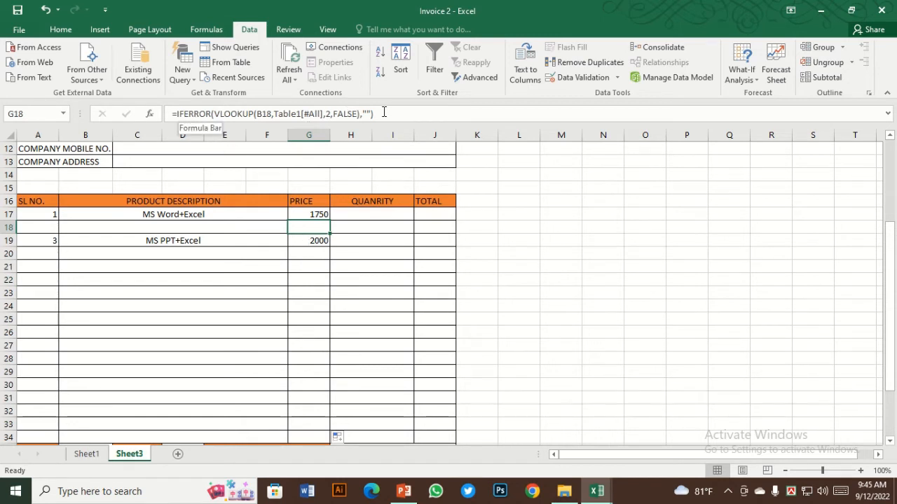
{"action": "left_click", "coordinate": [312, 271]}
{"action": "left_click", "coordinate": [316, 228]}
{"action": "left_click", "coordinate": [316, 215]}
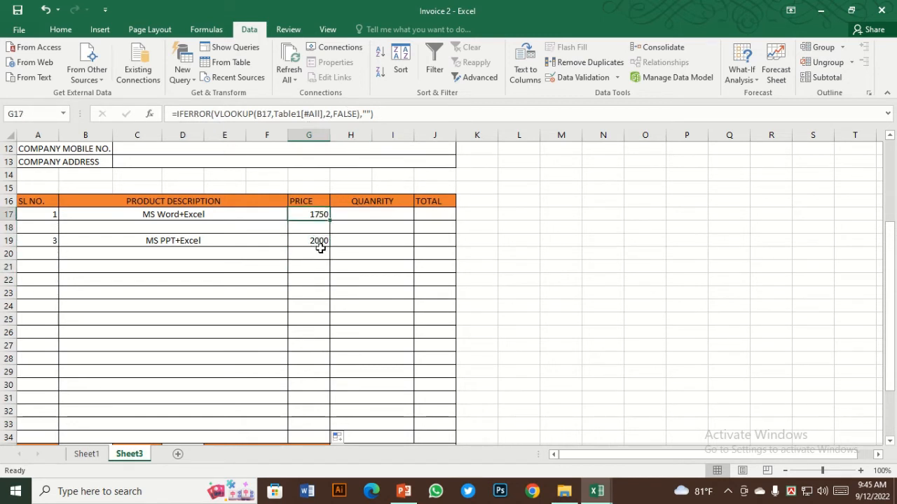
{"action": "left_click", "coordinate": [309, 280]}
Step: Choose MS Word+PPT as the product in row 20 and check the PRICE cells with and without a product
{"action": "left_click", "coordinate": [192, 258]}
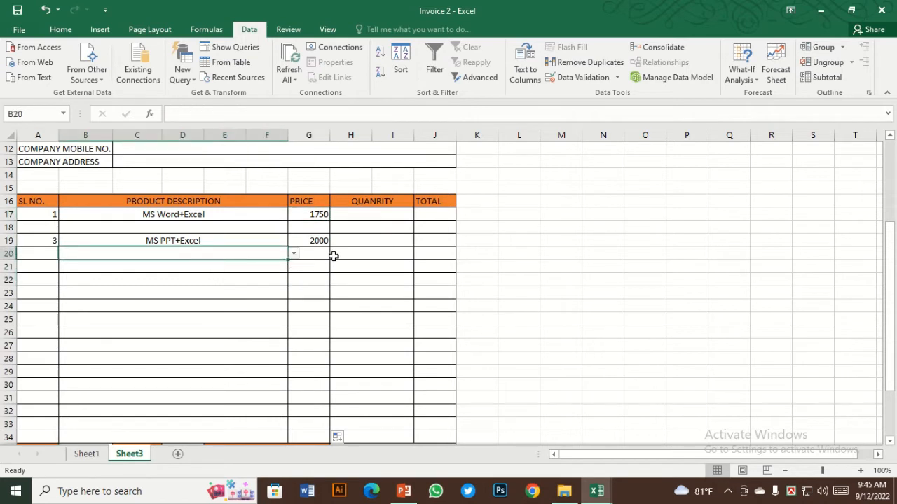
{"action": "left_click", "coordinate": [312, 256]}
{"action": "left_click", "coordinate": [35, 257]}
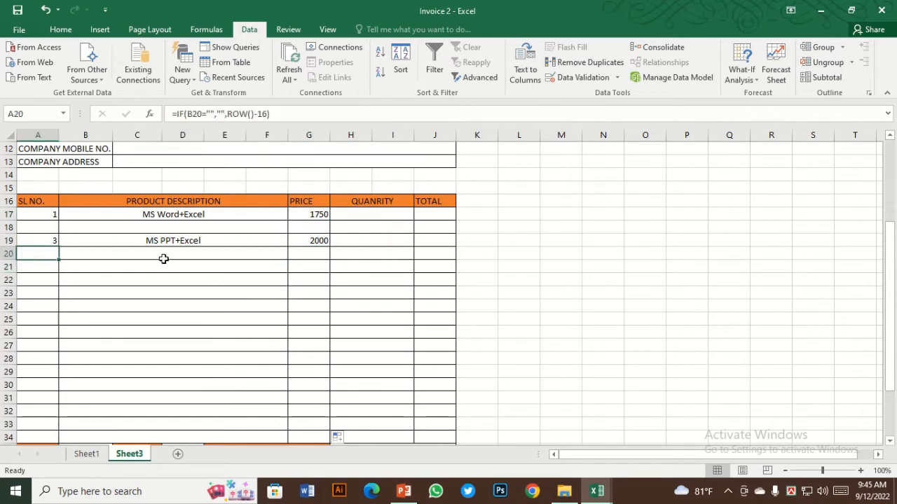
{"action": "left_click", "coordinate": [163, 258]}
{"action": "left_click", "coordinate": [294, 257]}
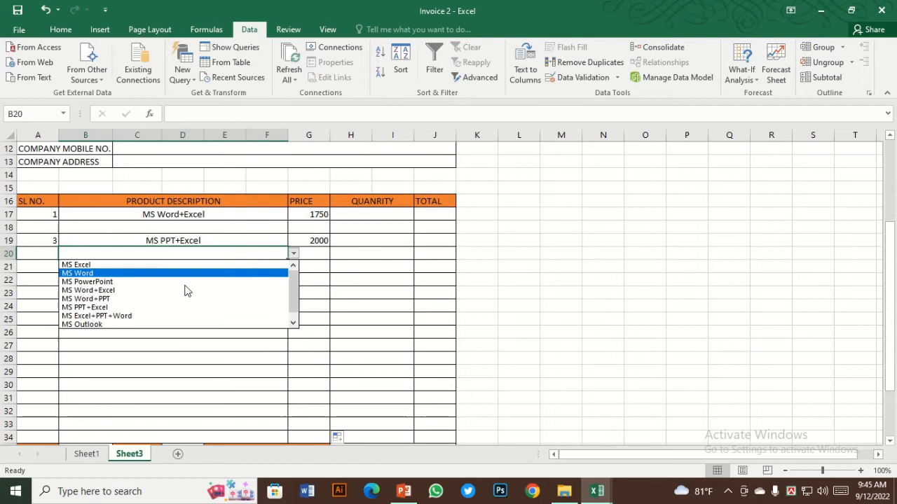
{"action": "left_click", "coordinate": [119, 297]}
{"action": "left_click", "coordinate": [320, 253]}
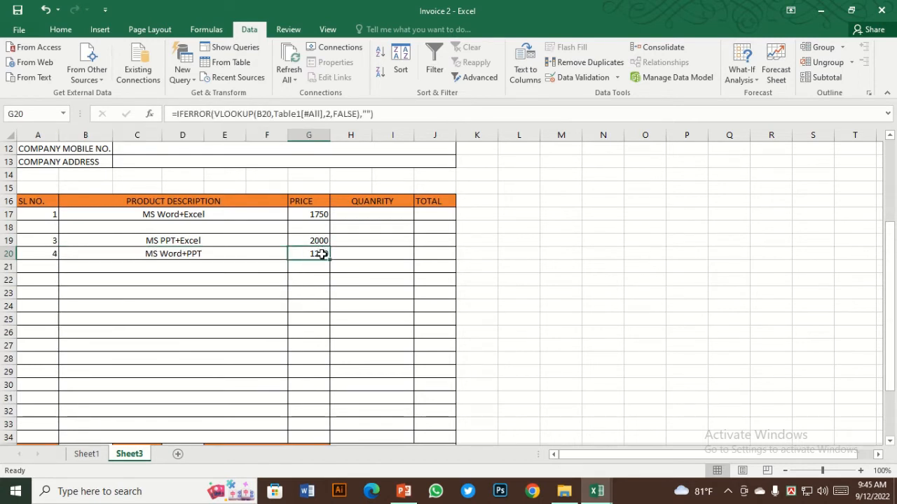
{"action": "left_click", "coordinate": [302, 291]}
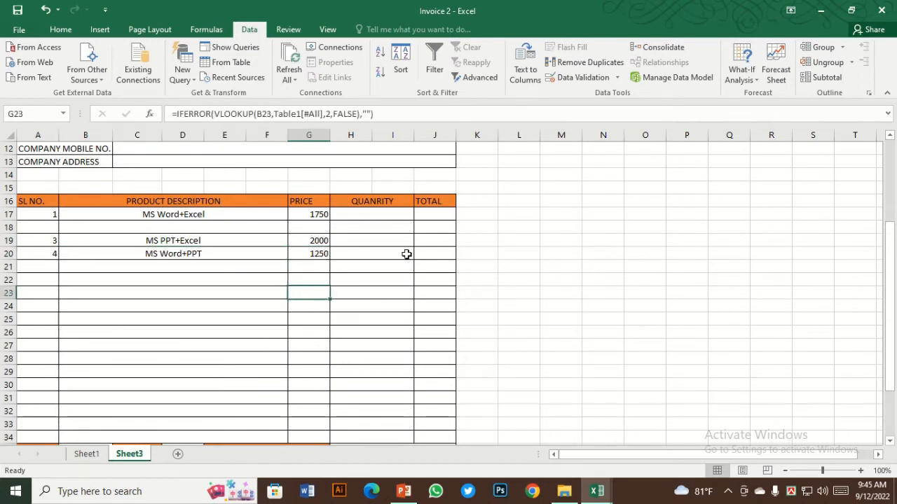
Step: Enter a quantity of 2 for the MS Word+Excel product in row 17
{"action": "left_click", "coordinate": [369, 220]}
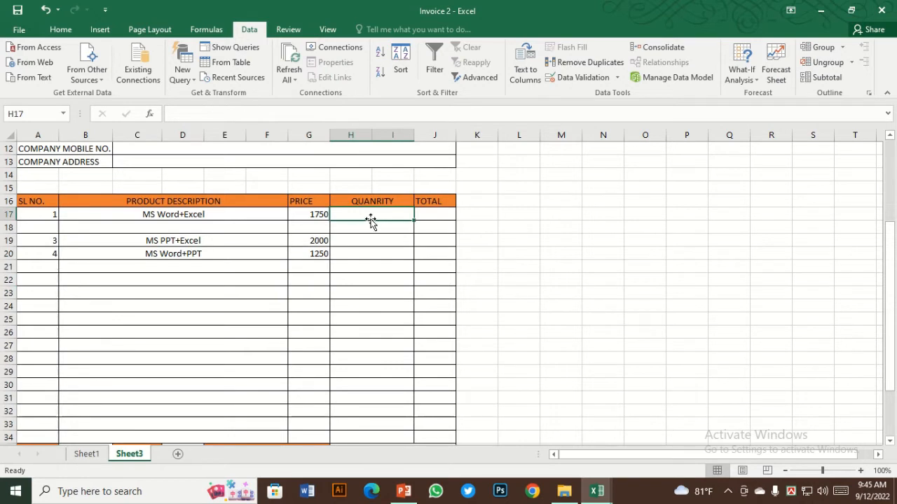
{"action": "type", "text": "2"}
{"action": "left_click", "coordinate": [378, 250]}
{"action": "left_click", "coordinate": [379, 215]}
{"action": "left_click", "coordinate": [380, 240]}
{"action": "left_click", "coordinate": [374, 212]}
{"action": "left_click", "coordinate": [375, 237]}
{"action": "left_click", "coordinate": [365, 228]}
Step: Enter the formula =G17*H17 in TOTAL cell J17 to multiply price by quantity, and check it
{"action": "left_click", "coordinate": [439, 213]}
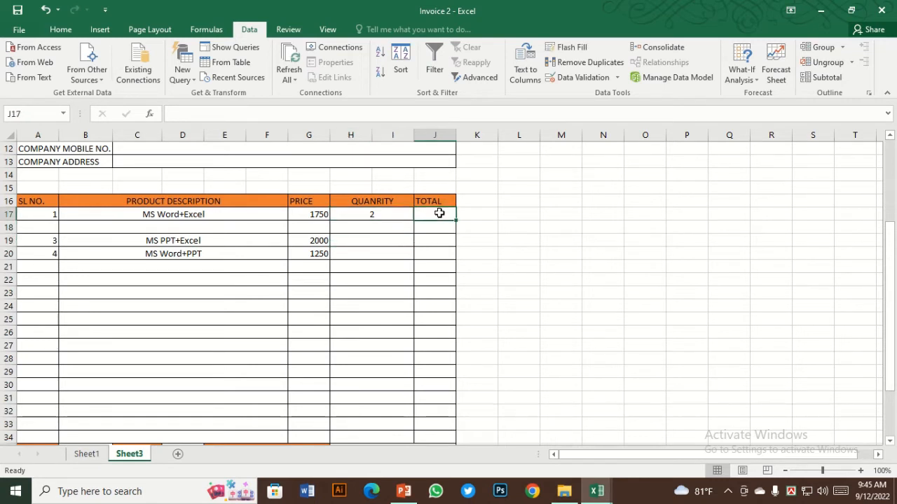
{"action": "type", "text": "="}
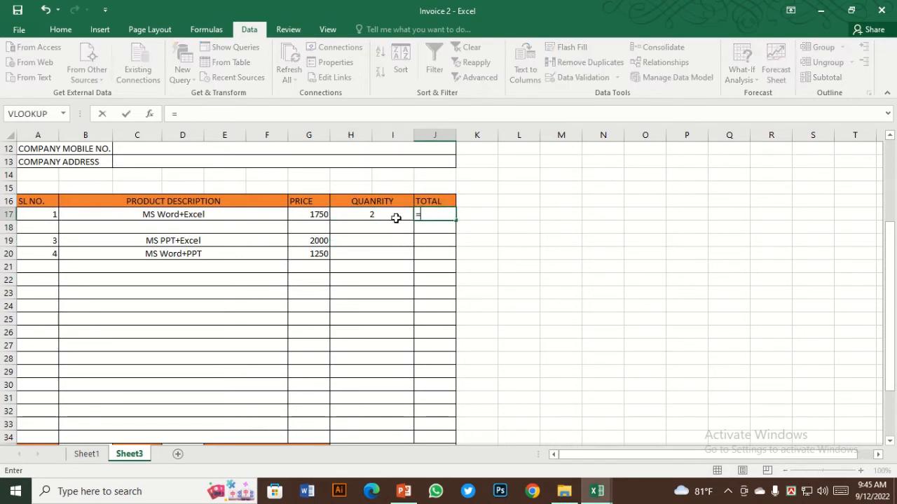
{"action": "left_click", "coordinate": [323, 216]}
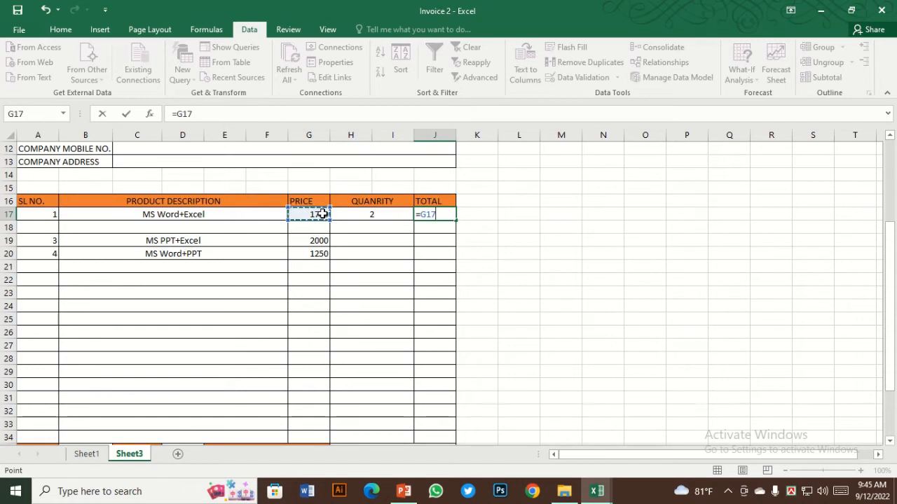
{"action": "type", "text": "*"}
{"action": "left_click", "coordinate": [361, 214]}
{"action": "key", "text": "Return"}
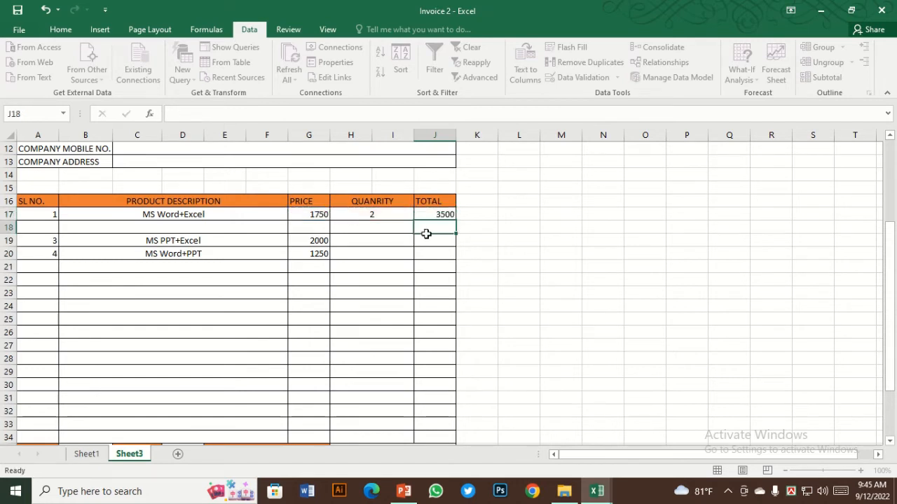
{"action": "left_click", "coordinate": [431, 216]}
{"action": "left_click", "coordinate": [352, 215]}
{"action": "left_click", "coordinate": [436, 213]}
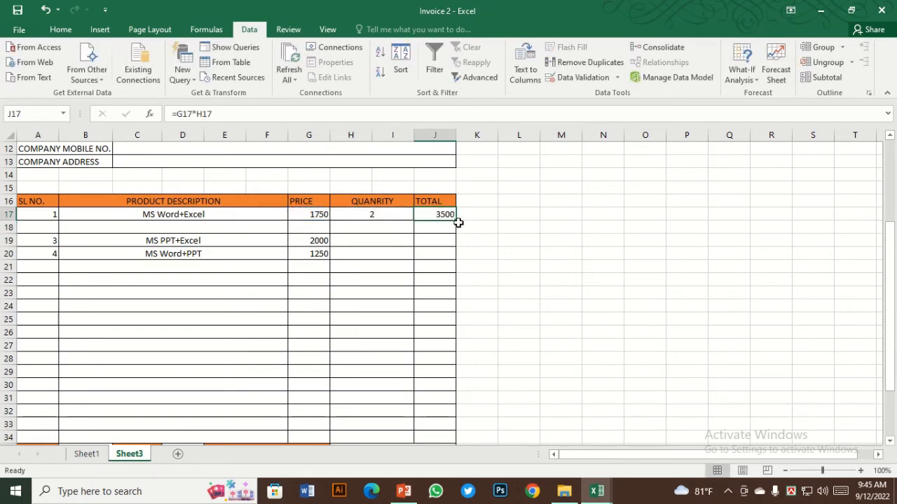
Step: Fill the plain price-times-quantity formula from J17 down to J34 and check the cell below the first total
{"action": "left_click", "coordinate": [440, 228]}
{"action": "left_click", "coordinate": [440, 214]}
{"action": "left_click_drag", "start_coordinate": [456, 220], "coordinate": [457, 399]}
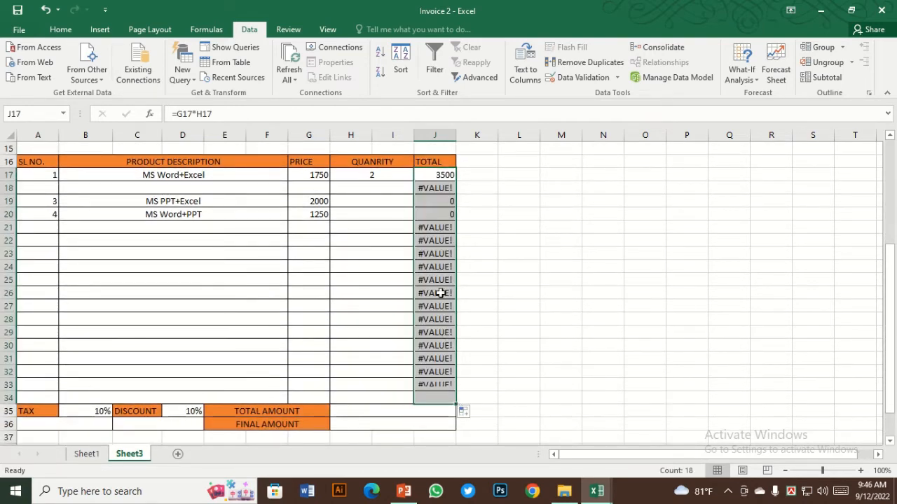
{"action": "left_click", "coordinate": [434, 187]}
Step: Wrap the J17 total formula in IFERROR with an empty text "" as the value if error
{"action": "left_click", "coordinate": [435, 176]}
{"action": "scroll", "coordinate": [436, 182], "scroll_direction": "up", "scroll_amount": 3}
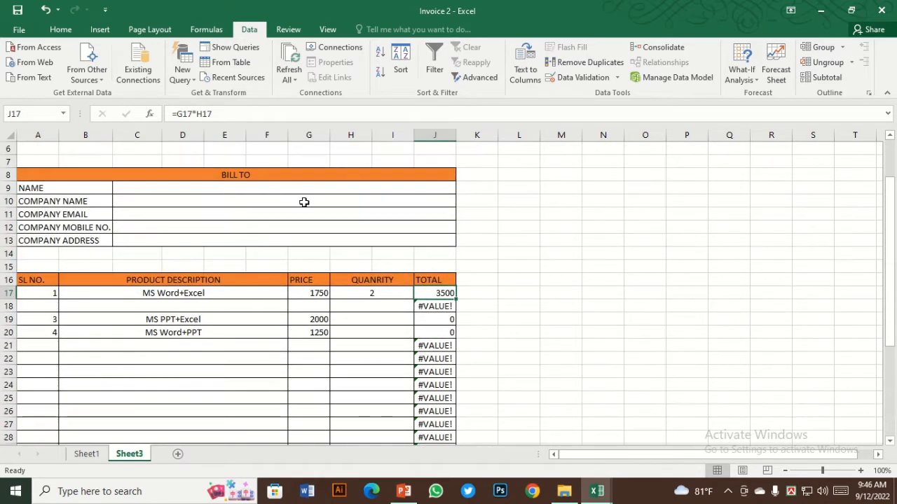
{"action": "left_click", "coordinate": [177, 113]}
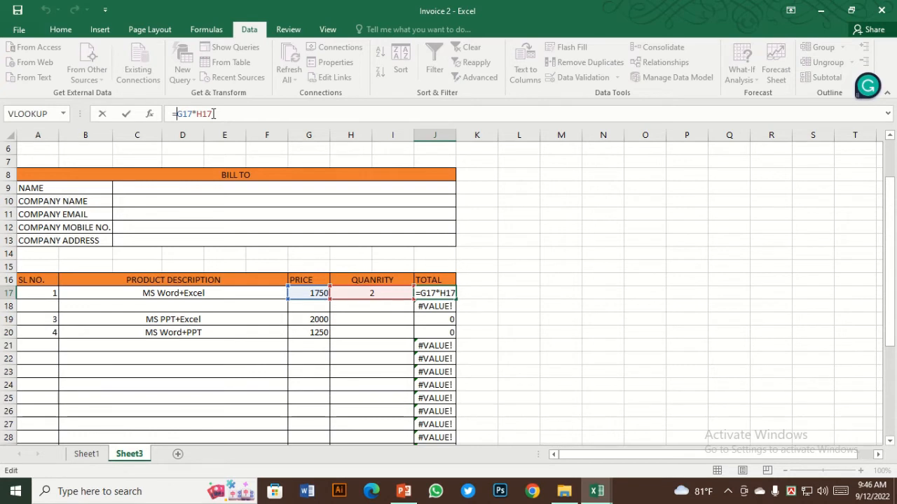
{"action": "type", "text": "IF"}
{"action": "double_click", "coordinate": [206, 148]}
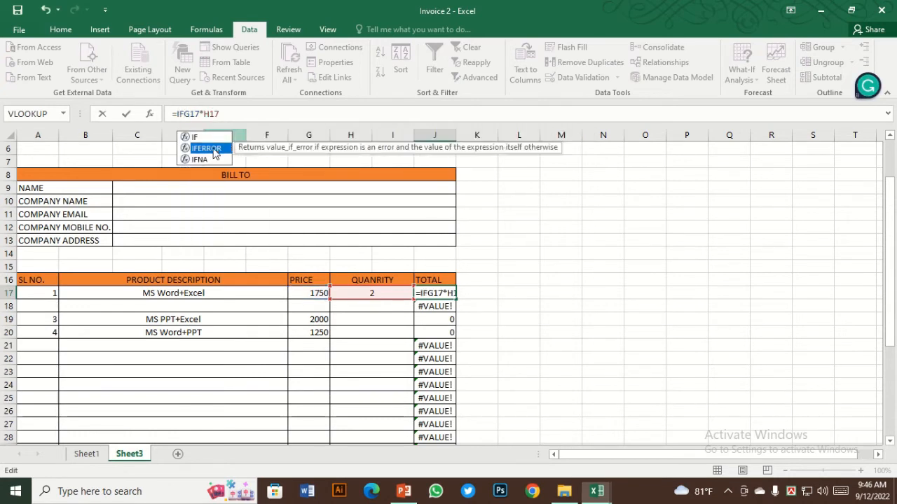
{"action": "left_click", "coordinate": [257, 114]}
{"action": "type", "text": ","}
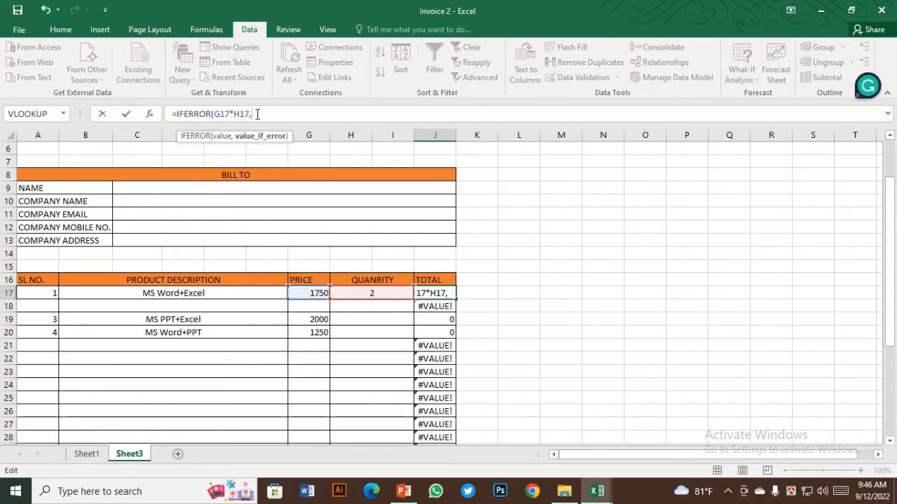
{"action": "type", "text": "\"\")"}
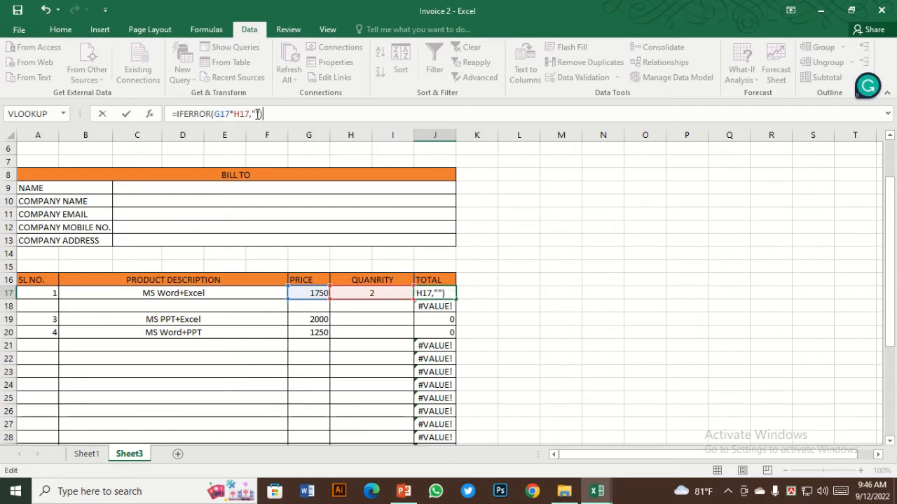
{"action": "key", "text": "Return"}
Step: Fill the IFERROR total formula from J17 down to J34 and check the filled cells
{"action": "left_click", "coordinate": [431, 294]}
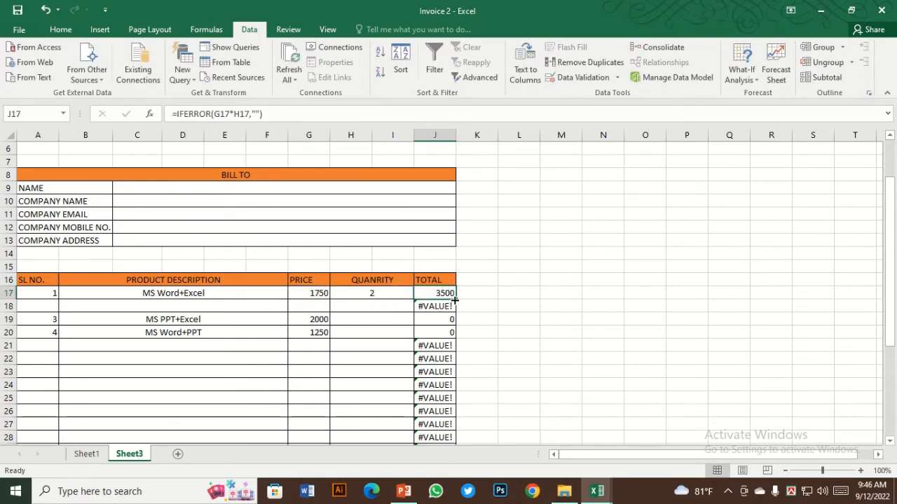
{"action": "left_click_drag", "start_coordinate": [456, 299], "coordinate": [452, 413]}
{"action": "left_click", "coordinate": [437, 267]}
{"action": "left_click", "coordinate": [440, 202]}
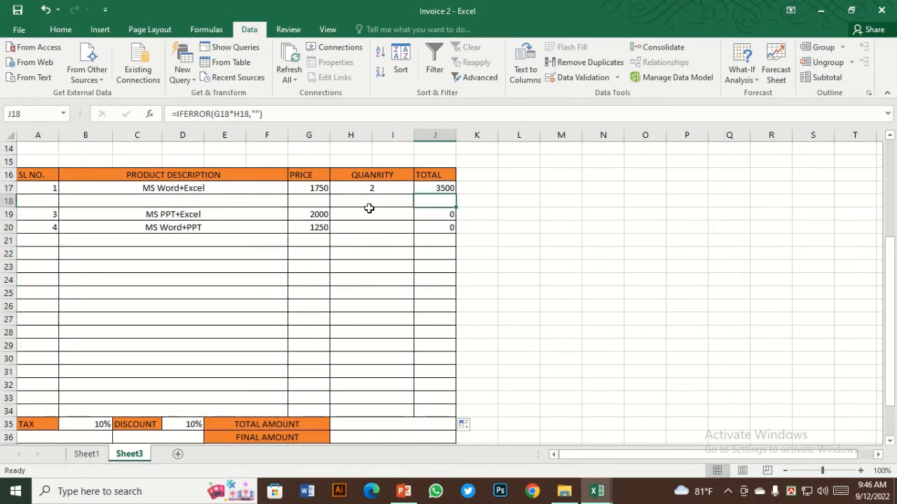
Step: Enter a quantity of 4 for both MS PPT+Excel in row 19 and MS Word+PPT in row 20
{"action": "left_click", "coordinate": [319, 223]}
{"action": "left_click", "coordinate": [378, 214]}
{"action": "type", "text": "4"}
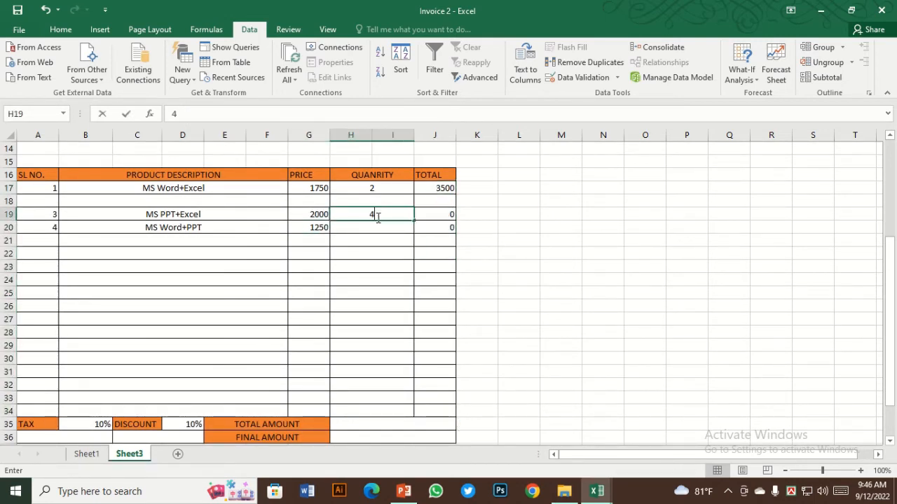
{"action": "left_click", "coordinate": [378, 239]}
{"action": "left_click", "coordinate": [376, 226]}
{"action": "type", "text": "4"}
{"action": "left_click", "coordinate": [388, 243]}
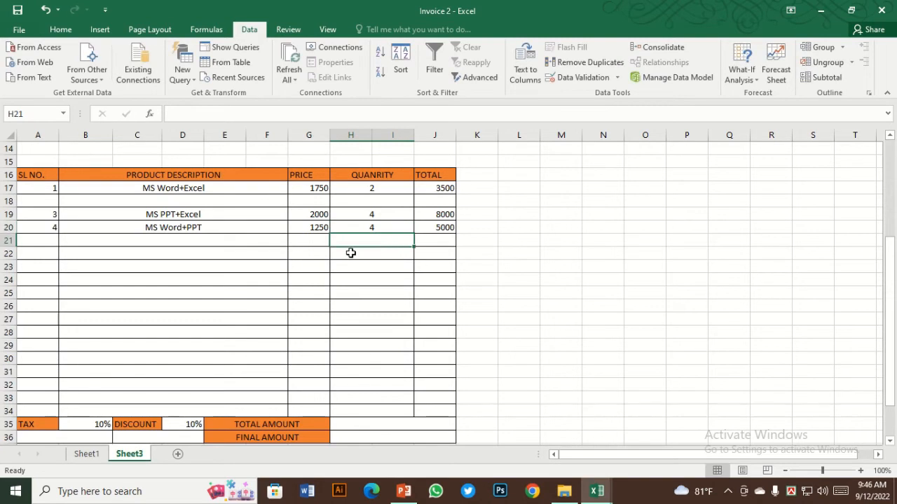
Step: Enter a quantity of 8 in row 23, choose MS Word+PPT as its product, and check the row's total
{"action": "left_click_drag", "start_coordinate": [369, 272], "coordinate": [375, 283]}
{"action": "type", "text": "8"}
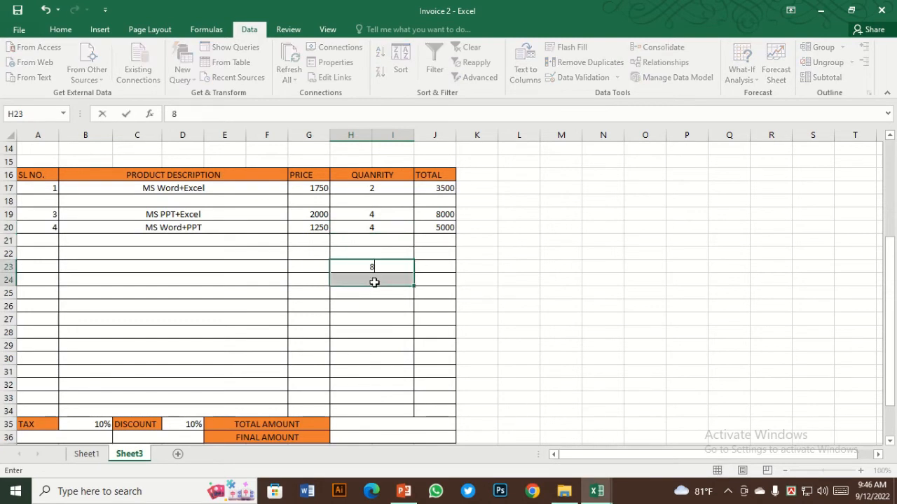
{"action": "key", "text": "Return"}
{"action": "left_click", "coordinate": [315, 267]}
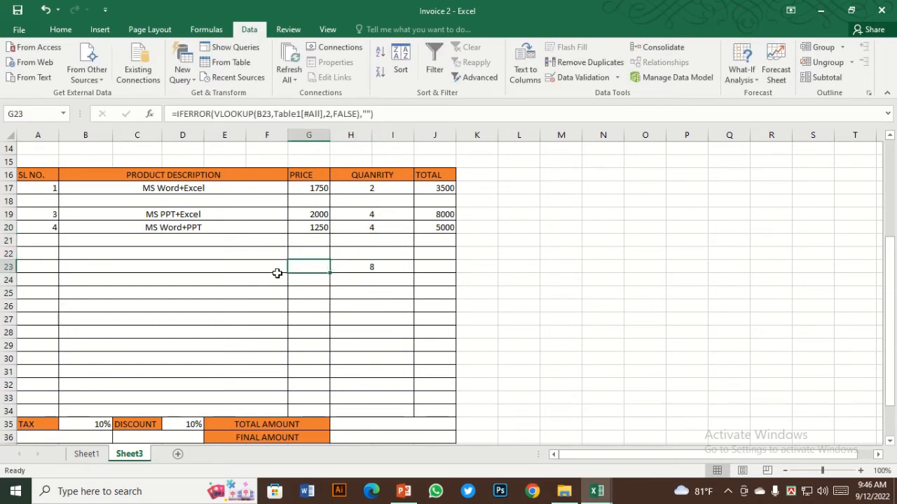
{"action": "left_click", "coordinate": [234, 262]}
{"action": "left_click", "coordinate": [294, 267]}
{"action": "left_click", "coordinate": [260, 313]}
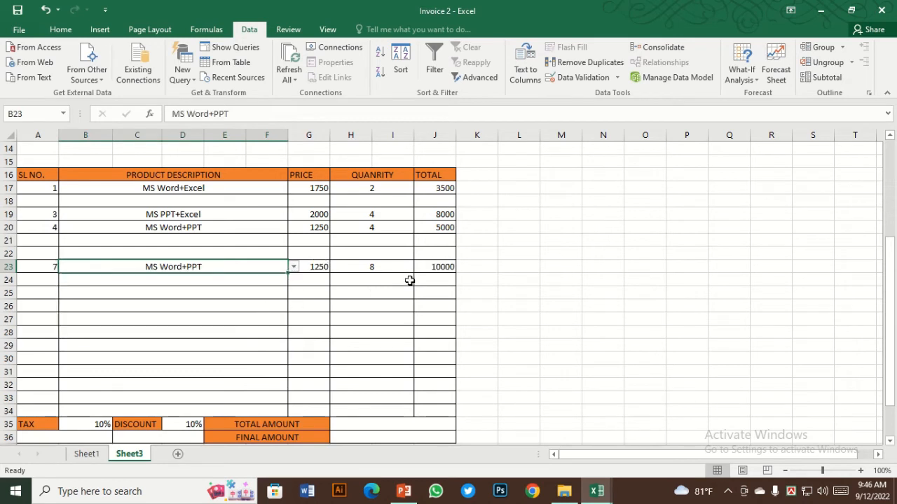
{"action": "left_click", "coordinate": [382, 269]}
{"action": "left_click", "coordinate": [435, 273]}
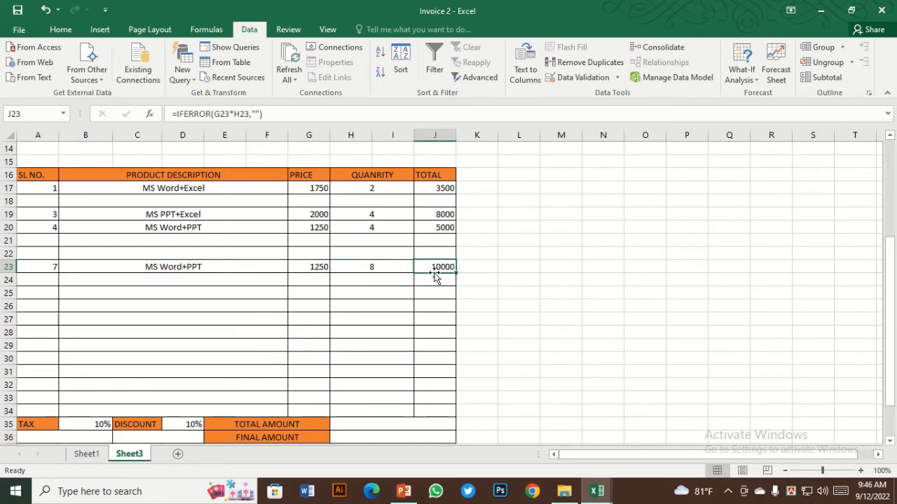
{"action": "left_click", "coordinate": [370, 269]}
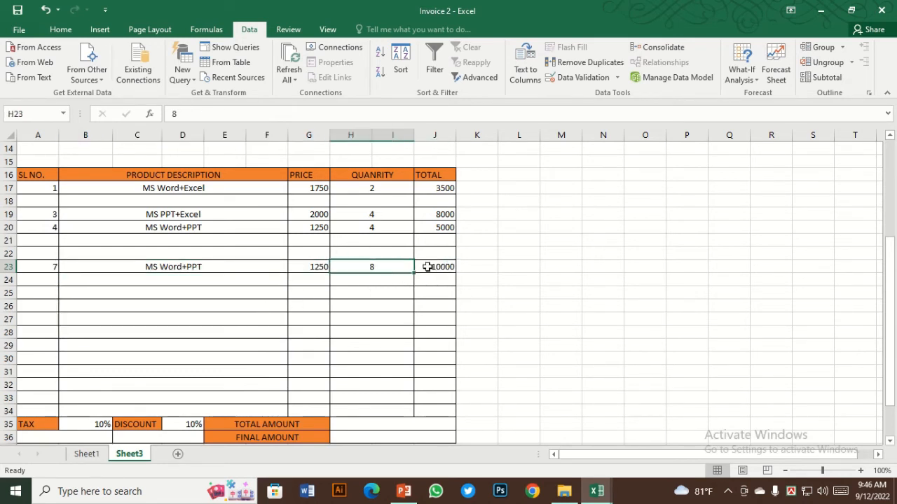
{"action": "left_click", "coordinate": [428, 267]}
Step: Enter =SUM(J17:J34) in the TOTAL AMOUNT cell H35 to add up the line totals
{"action": "scroll", "coordinate": [408, 252], "scroll_direction": "up", "scroll_amount": 3}
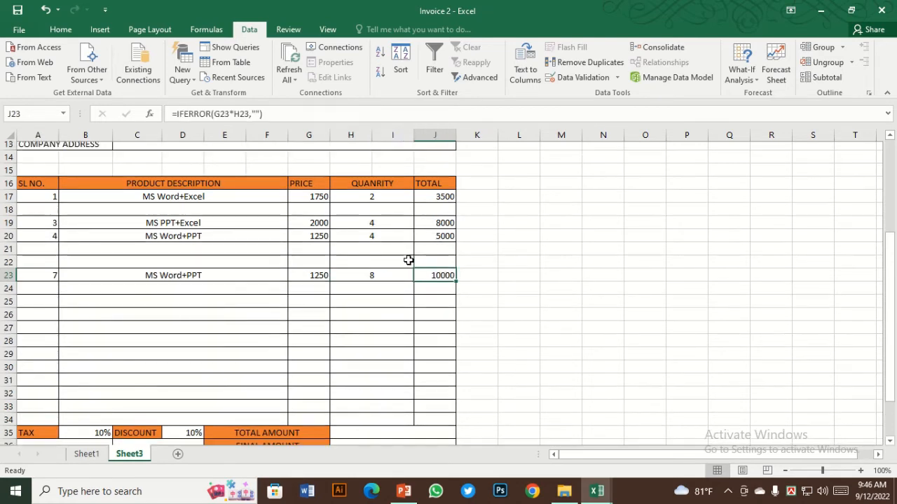
{"action": "scroll", "coordinate": [409, 260], "scroll_direction": "down", "scroll_amount": 6}
{"action": "scroll", "coordinate": [368, 274], "scroll_direction": "down", "scroll_amount": 1}
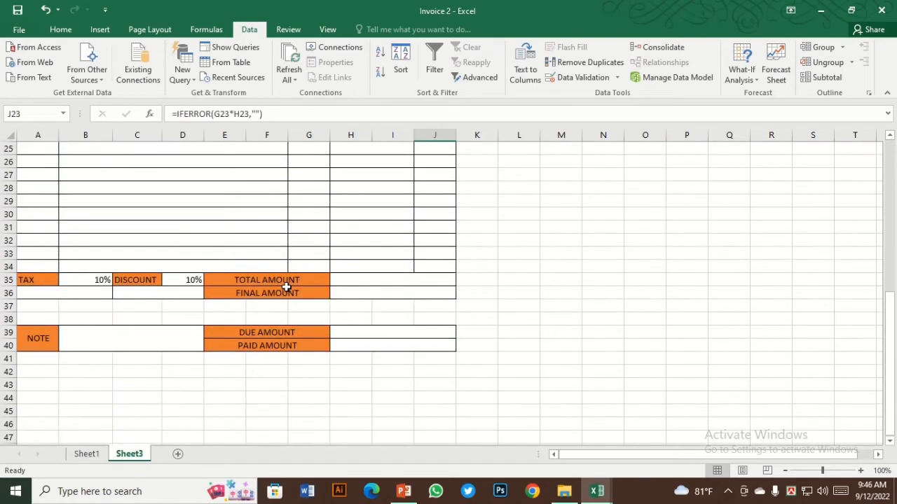
{"action": "left_click", "coordinate": [287, 284]}
{"action": "left_click", "coordinate": [381, 279]}
{"action": "scroll", "coordinate": [395, 278], "scroll_direction": "up", "scroll_amount": 2}
{"action": "scroll", "coordinate": [395, 279], "scroll_direction": "up", "scroll_amount": 3}
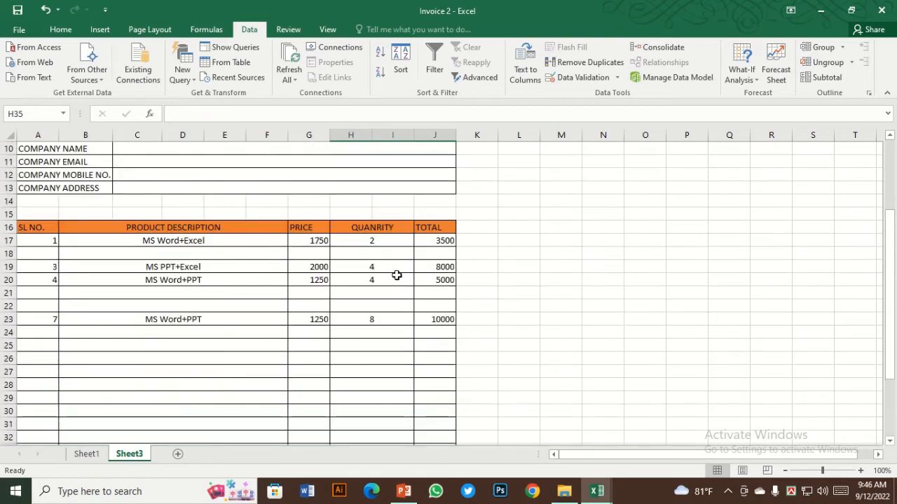
{"action": "scroll", "coordinate": [409, 271], "scroll_direction": "down", "scroll_amount": 7}
{"action": "type", "text": "="}
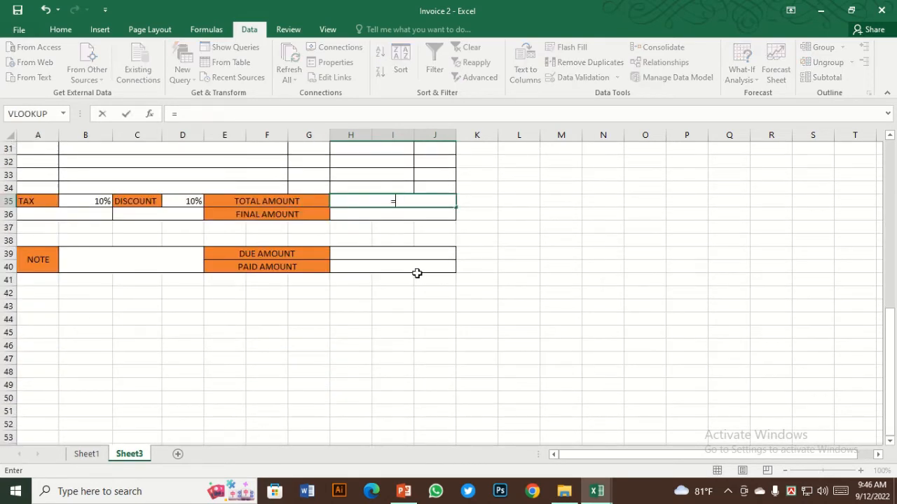
{"action": "type", "text": "SUM("}
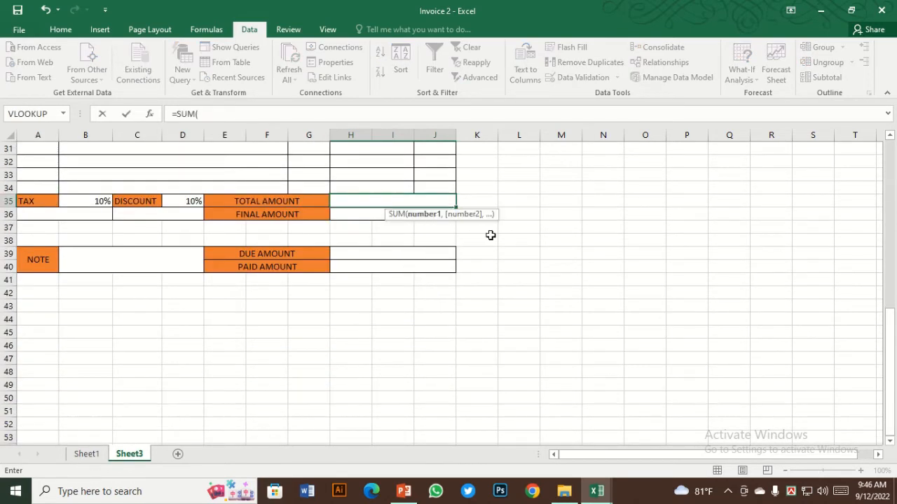
{"action": "scroll", "coordinate": [444, 235], "scroll_direction": "up", "scroll_amount": 5}
{"action": "scroll", "coordinate": [444, 235], "scroll_direction": "up", "scroll_amount": 1}
{"action": "left_click_drag", "start_coordinate": [444, 201], "coordinate": [444, 424]}
{"action": "key", "text": "Return"}
{"action": "scroll", "coordinate": [435, 414], "scroll_direction": "down", "scroll_amount": 1}
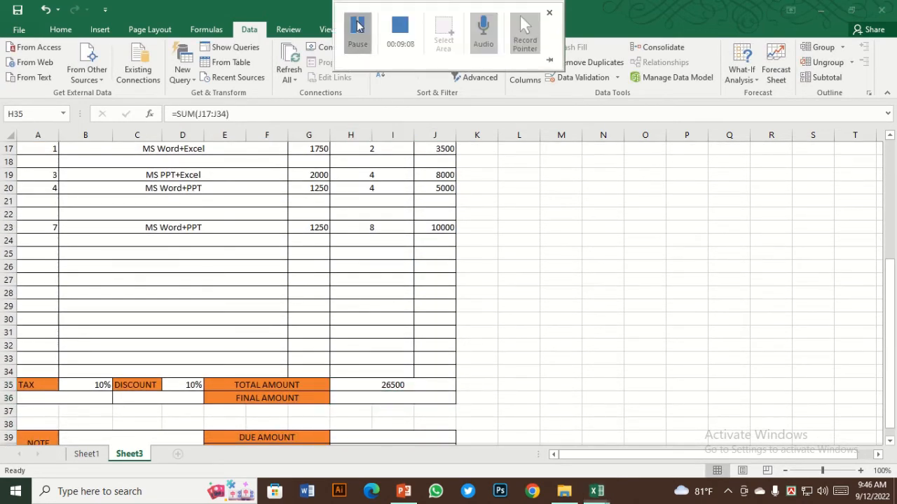
{"action": "left_click", "coordinate": [395, 396]}
{"action": "left_click", "coordinate": [395, 384]}
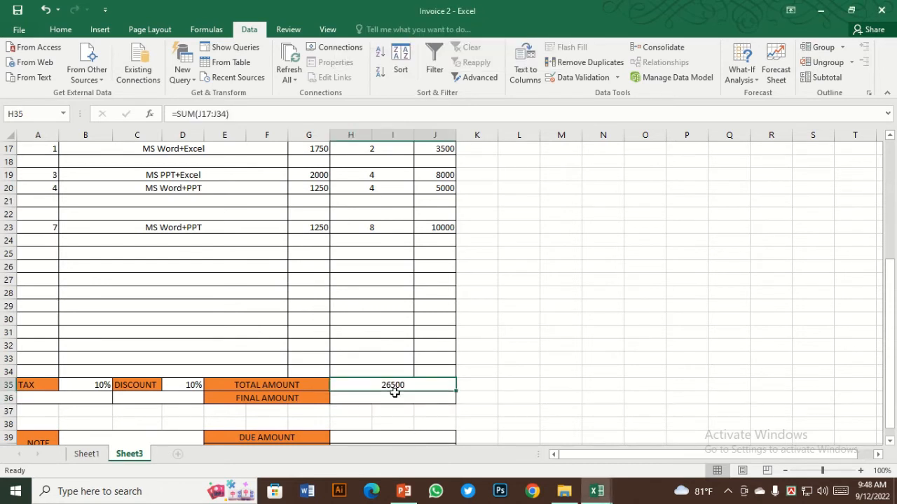
{"action": "left_click", "coordinate": [393, 399]}
{"action": "left_click", "coordinate": [392, 384]}
{"action": "left_click", "coordinate": [397, 400]}
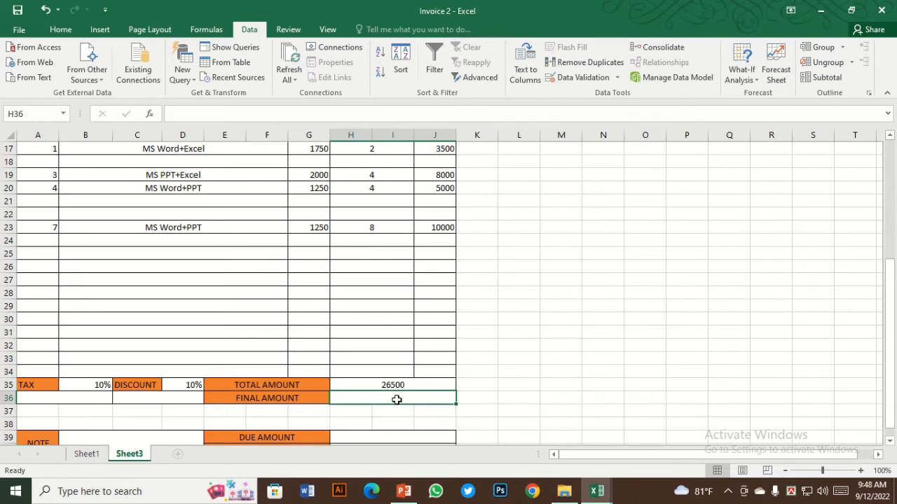
{"action": "type", "text": "="}
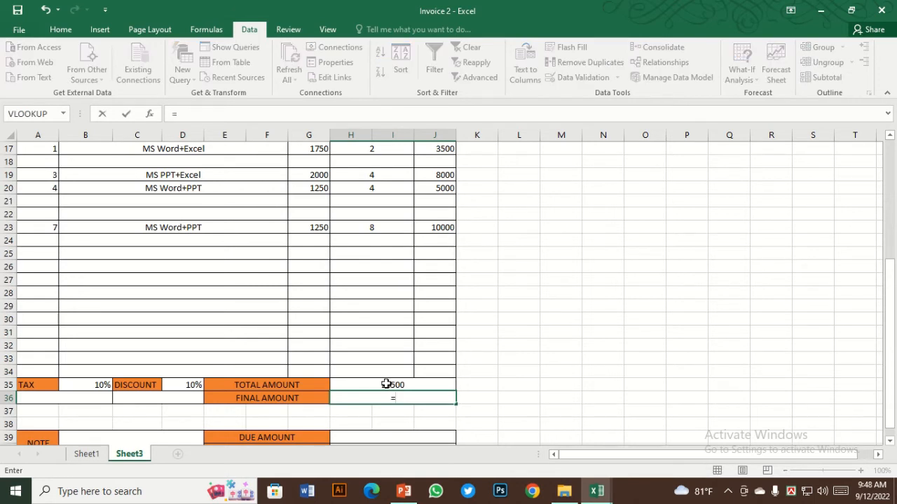
{"action": "left_click", "coordinate": [386, 384]}
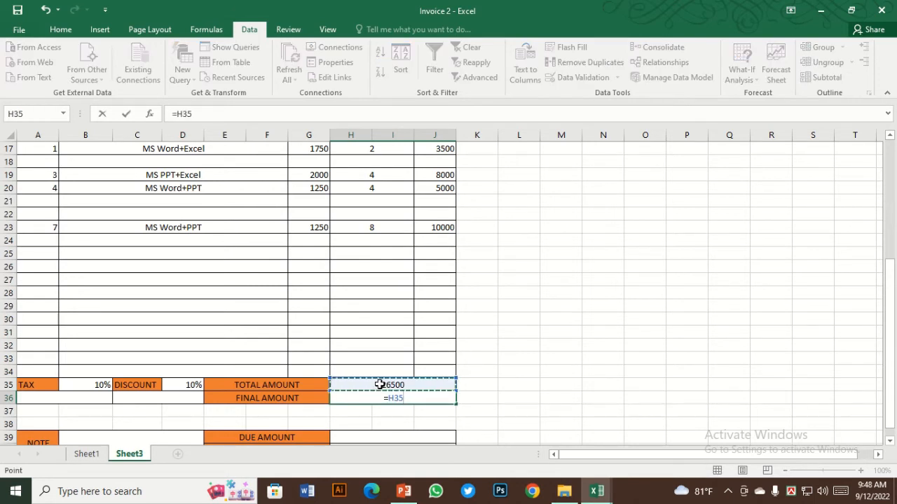
{"action": "type", "text": "-("}
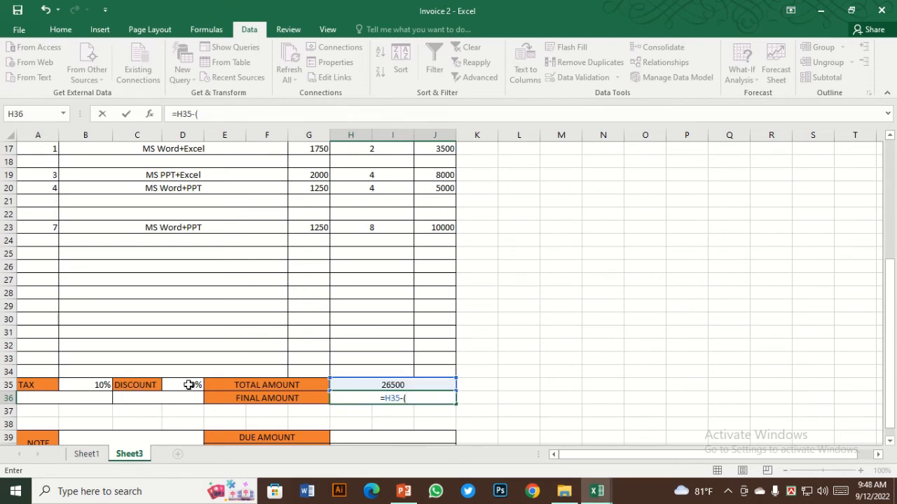
{"action": "key", "text": "BackSpace"}
{"action": "key", "text": "BackSpace"}
{"action": "key", "text": "BackSpace"}
{"action": "key", "text": "BackSpace"}
{"action": "key", "text": "BackSpace"}
{"action": "left_click", "coordinate": [396, 412]}
Step: Enter =H35*10% in cell A36 under TAX to calculate the tax amount
{"action": "left_click", "coordinate": [384, 387]}
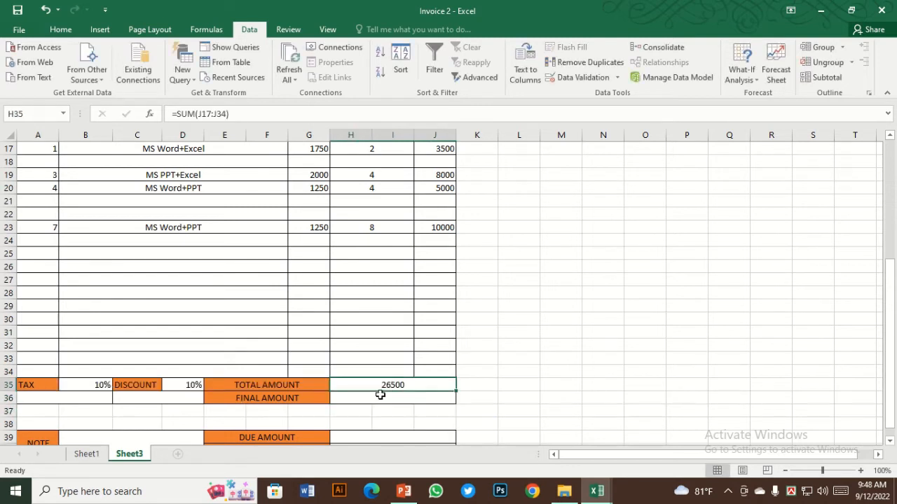
{"action": "left_click", "coordinate": [369, 398]}
{"action": "left_click", "coordinate": [380, 381]}
{"action": "left_click", "coordinate": [76, 400]}
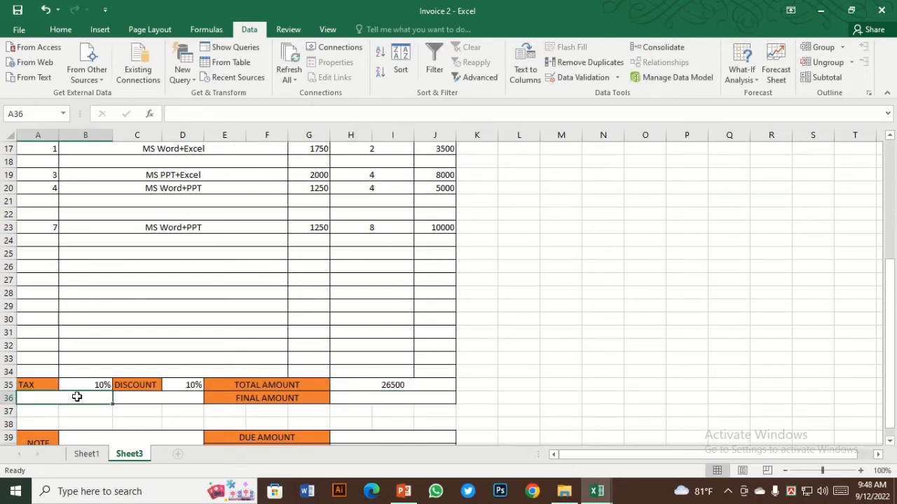
{"action": "type", "text": "="}
{"action": "left_click", "coordinate": [380, 384]}
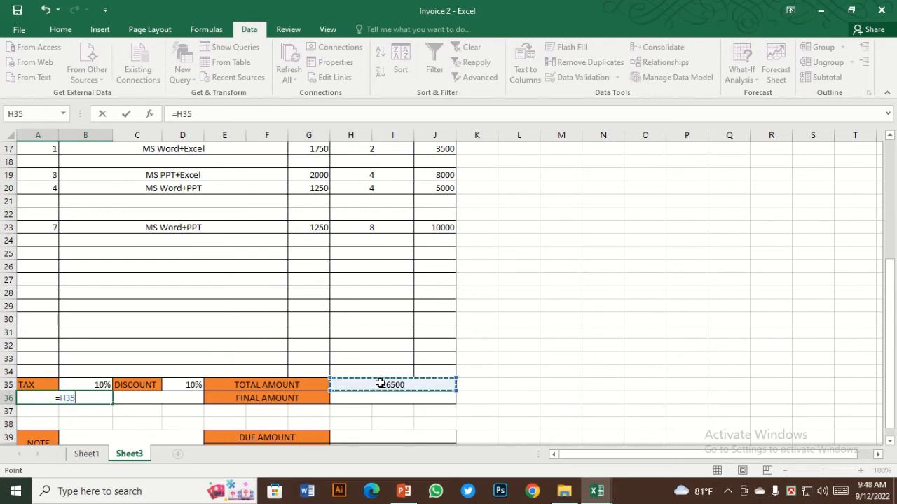
{"action": "type", "text": "*10%"}
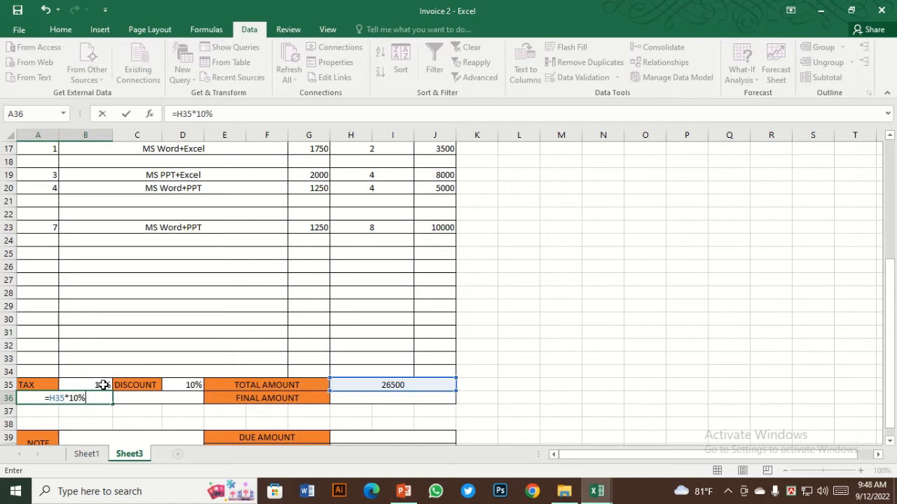
{"action": "key", "text": "Return"}
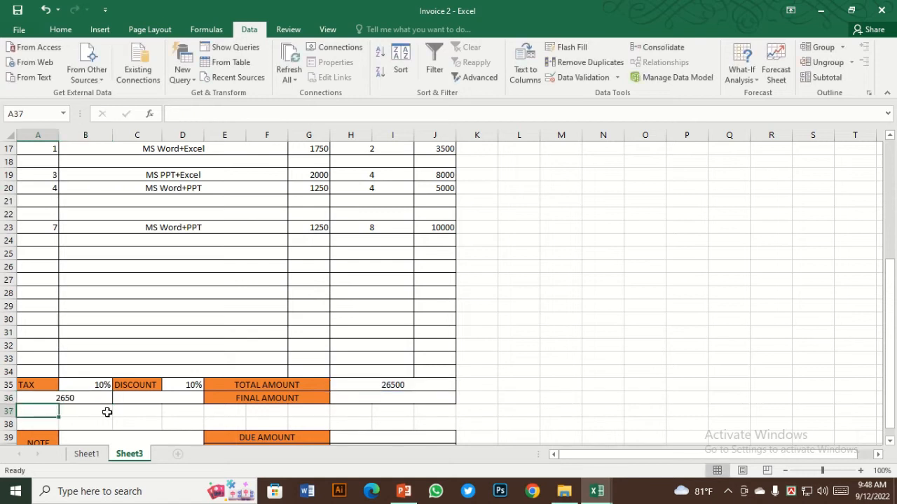
Step: Enter =H35*10% in cell C36 under DISCOUNT to calculate the discount, and check the tax and discount cells
{"action": "left_click", "coordinate": [98, 384]}
{"action": "left_click", "coordinate": [150, 399]}
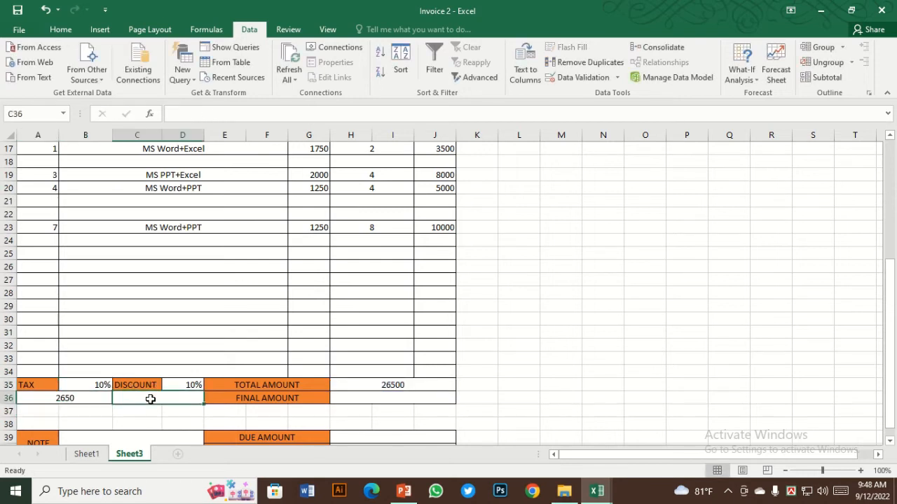
{"action": "type", "text": "="}
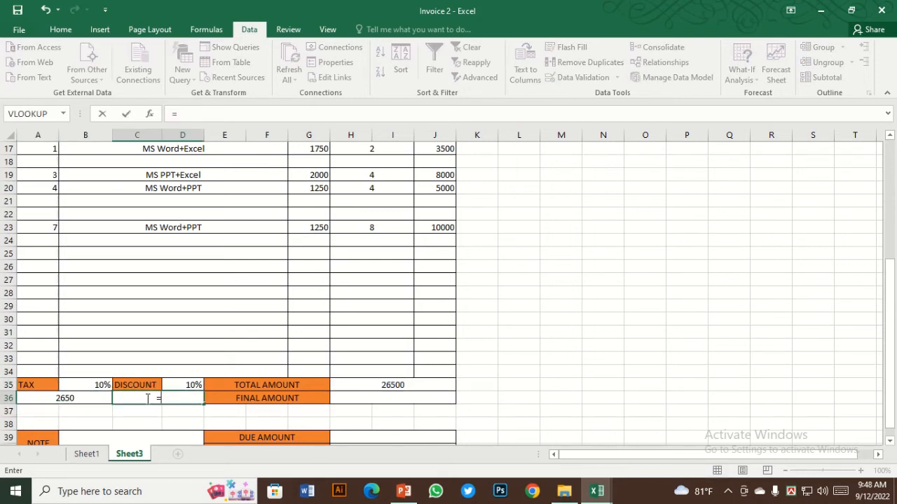
{"action": "left_click", "coordinate": [400, 383]}
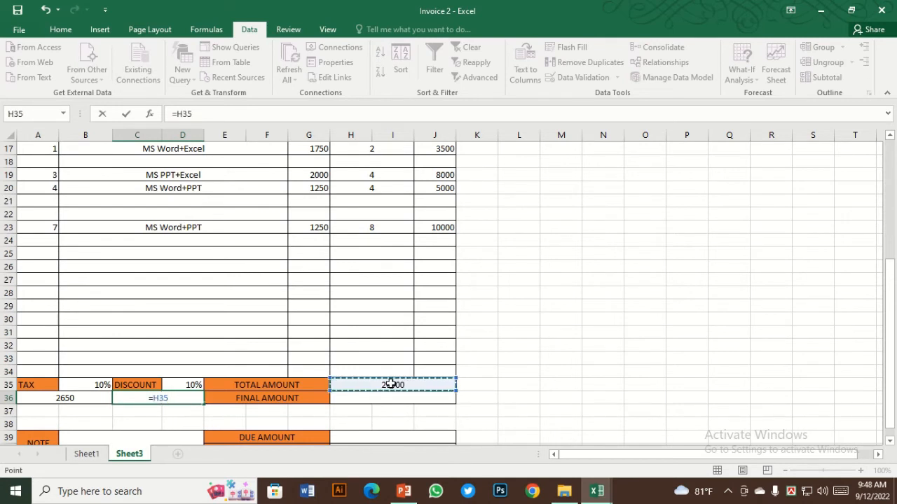
{"action": "type", "text": "*"}
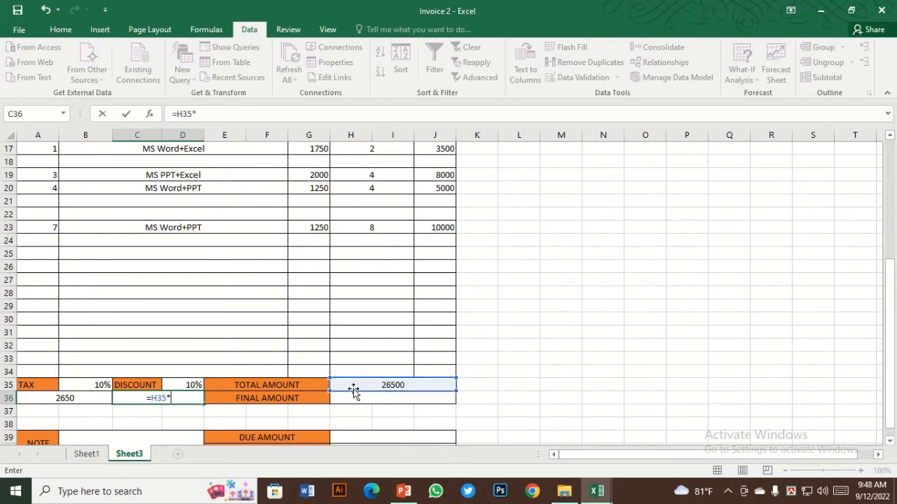
{"action": "type", "text": "10"}
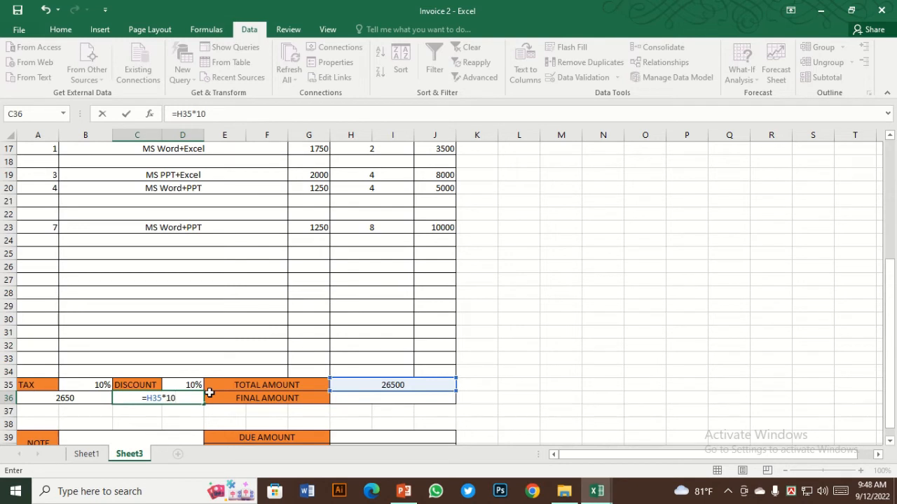
{"action": "type", "text": "%"}
{"action": "key", "text": "Return"}
{"action": "left_click", "coordinate": [155, 399]}
{"action": "left_click", "coordinate": [95, 398]}
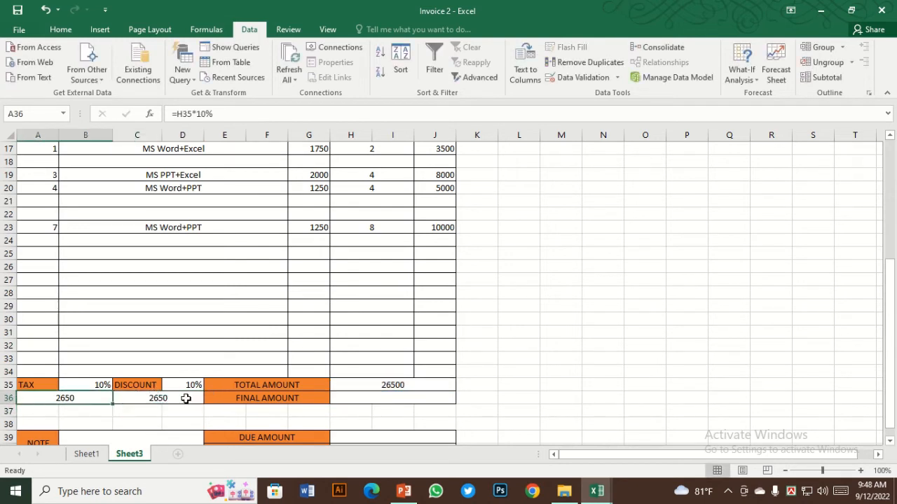
{"action": "left_click", "coordinate": [186, 398]}
Step: Enter =H35-(A36+C36) in the FINAL AMOUNT cell H36 and check the formula
{"action": "left_click", "coordinate": [352, 403]}
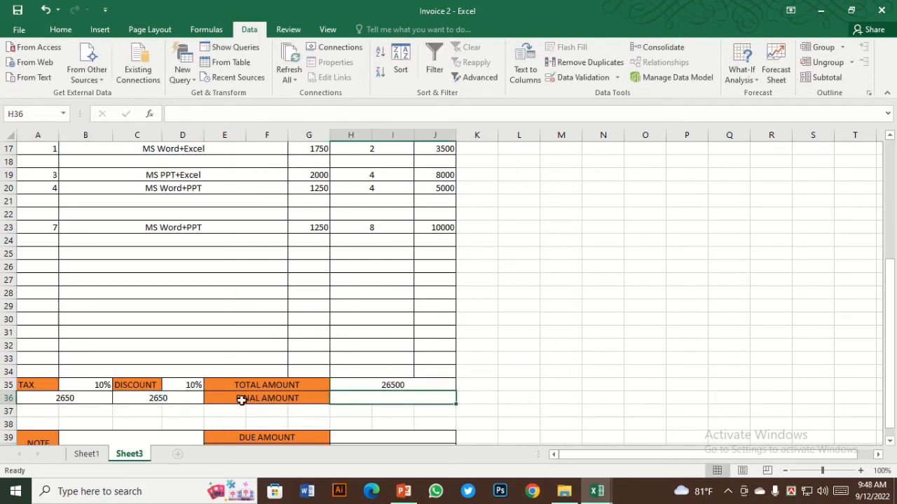
{"action": "left_click", "coordinate": [348, 414]}
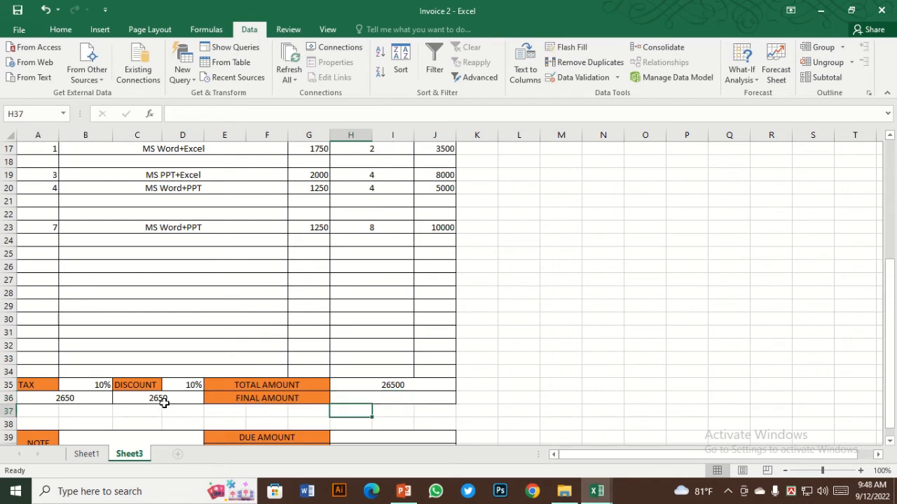
{"action": "left_click", "coordinate": [160, 400]}
{"action": "left_click", "coordinate": [64, 398]}
{"action": "left_click", "coordinate": [356, 399]}
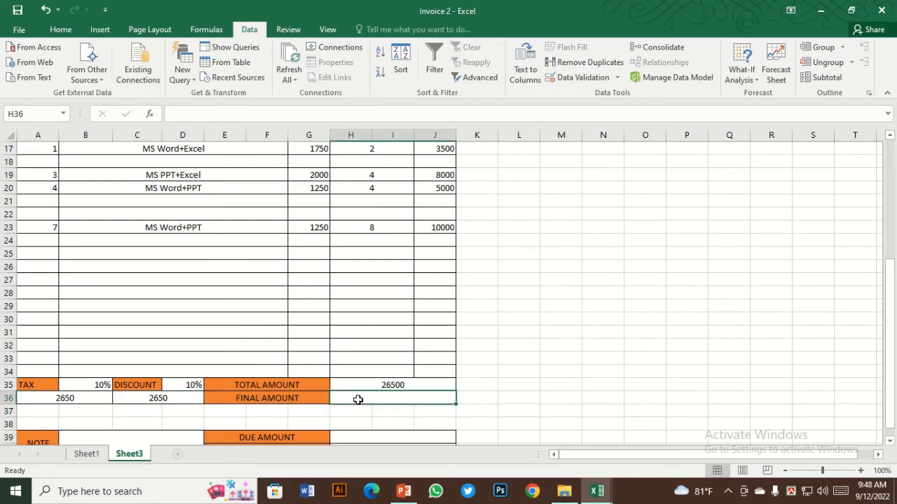
{"action": "type", "text": "="}
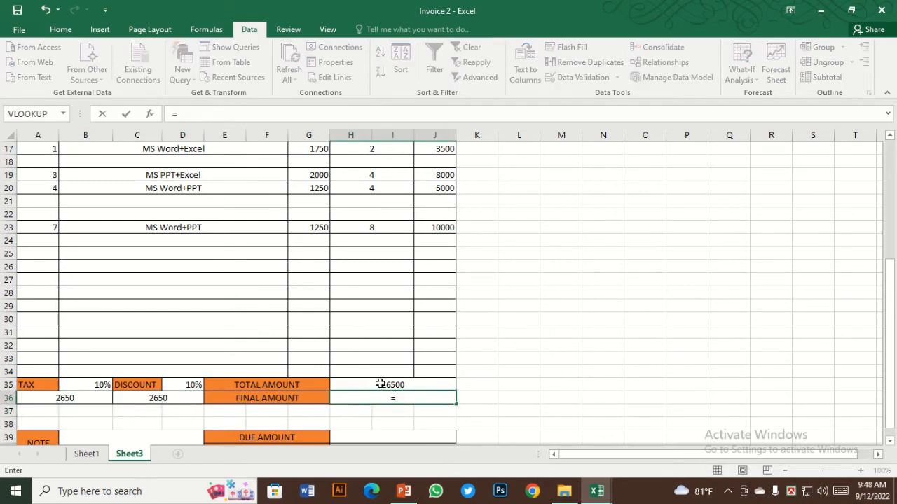
{"action": "left_click", "coordinate": [378, 384]}
{"action": "type", "text": "-"}
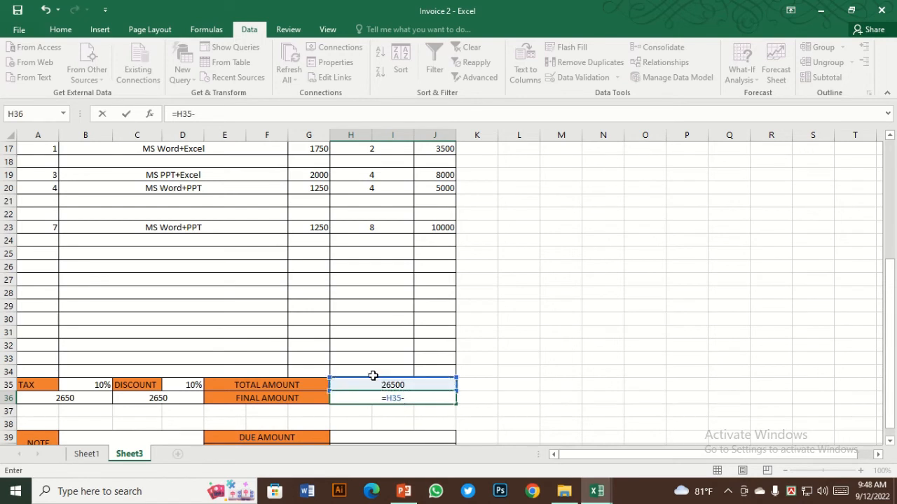
{"action": "type", "text": "("}
{"action": "left_click", "coordinate": [76, 399]}
{"action": "type", "text": "+"}
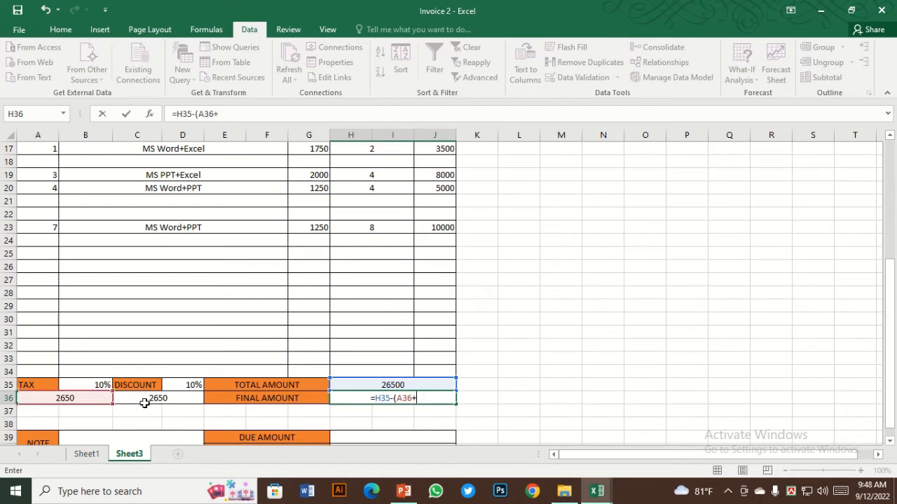
{"action": "left_click", "coordinate": [157, 399]}
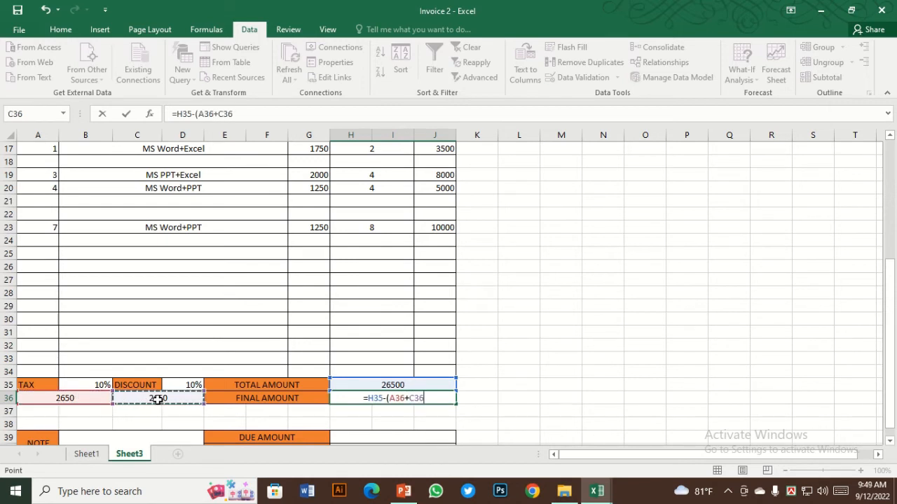
{"action": "type", "text": ")"}
{"action": "key", "text": "Return"}
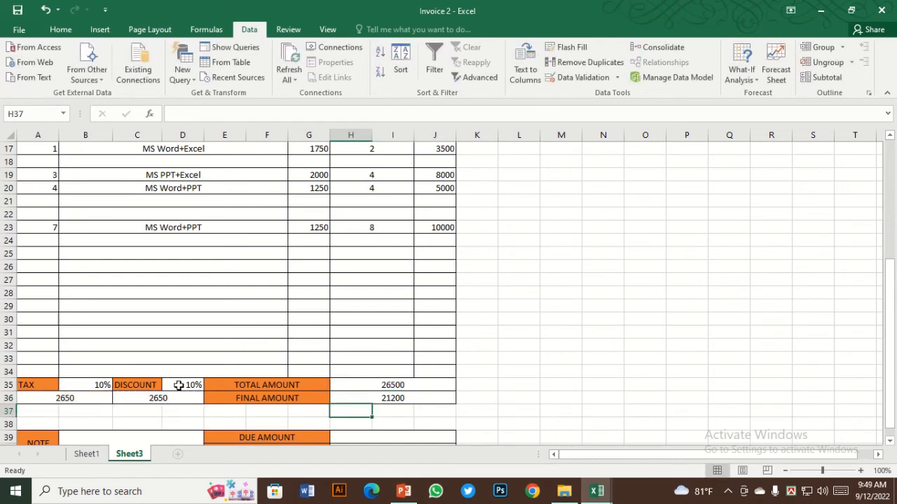
{"action": "left_click", "coordinate": [416, 397]}
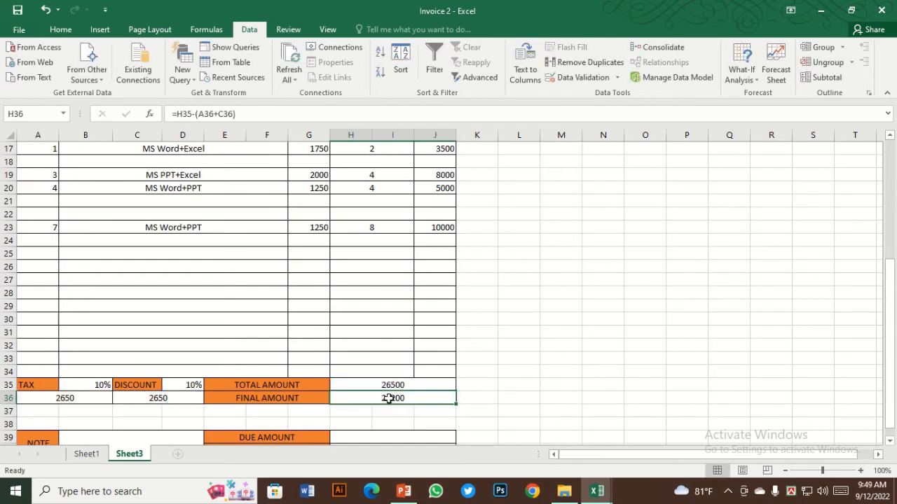
Step: Examine the DUE AMOUNT and PAID AMOUNT rows below the invoice against the total and final amount cells
{"action": "scroll", "coordinate": [389, 398], "scroll_direction": "down", "scroll_amount": 4}
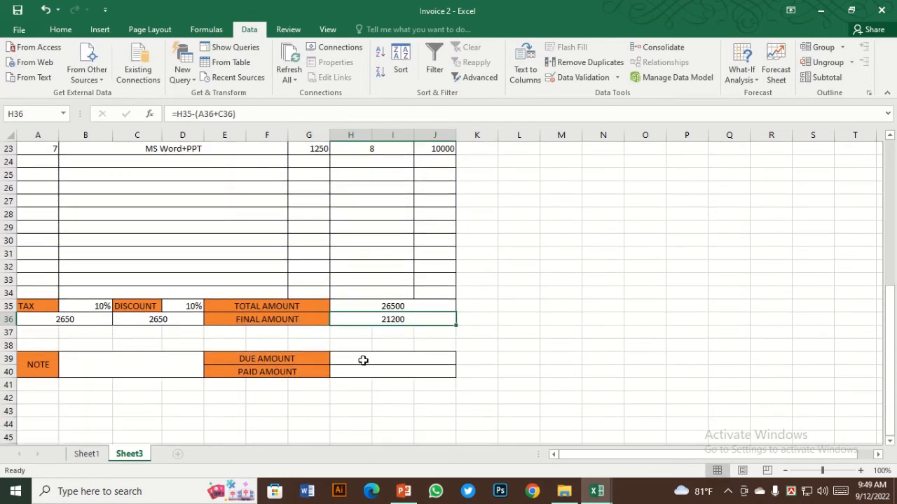
{"action": "left_click", "coordinate": [363, 361]}
{"action": "left_click", "coordinate": [377, 371]}
{"action": "left_click", "coordinate": [379, 361]}
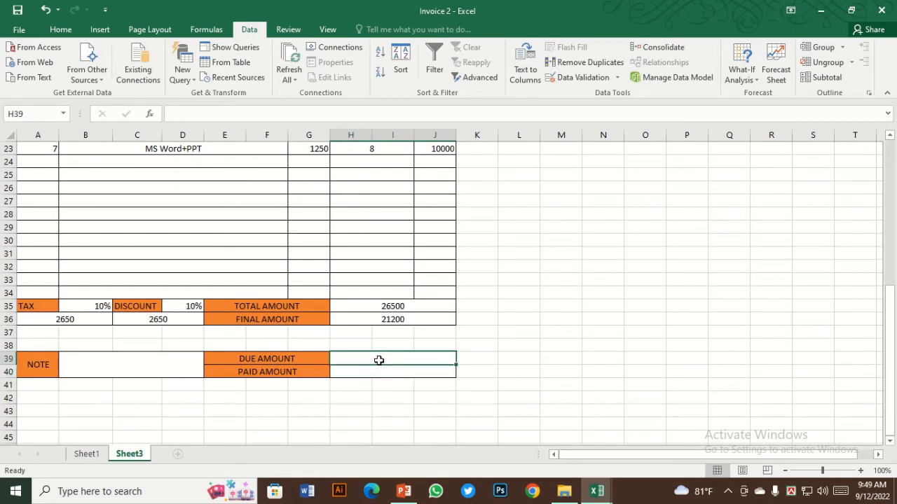
{"action": "left_click", "coordinate": [388, 304]}
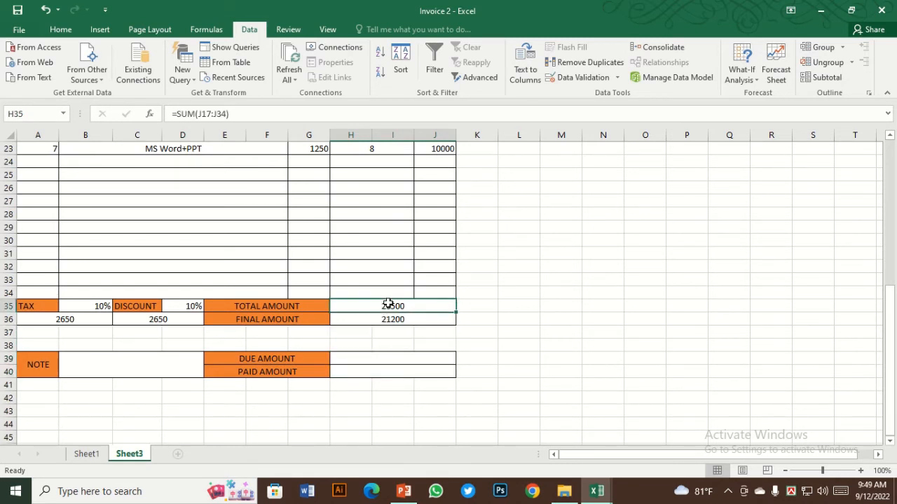
{"action": "left_click", "coordinate": [386, 321]}
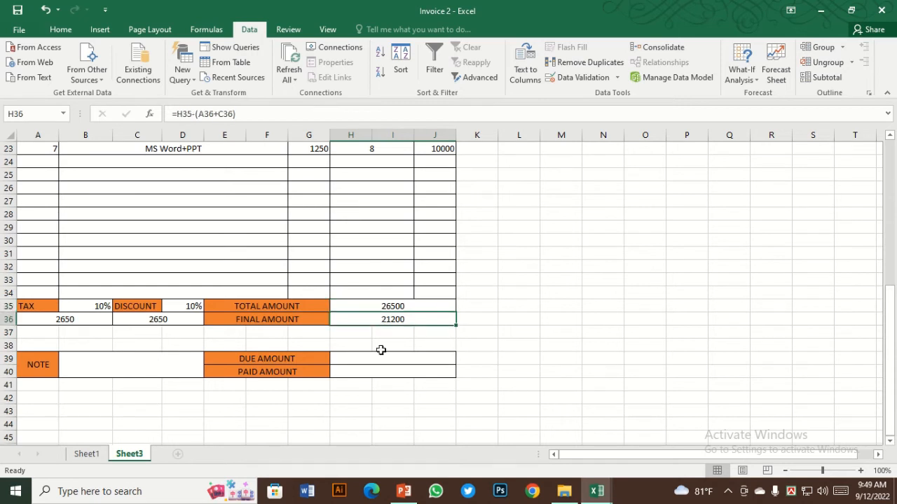
{"action": "left_click", "coordinate": [384, 307]}
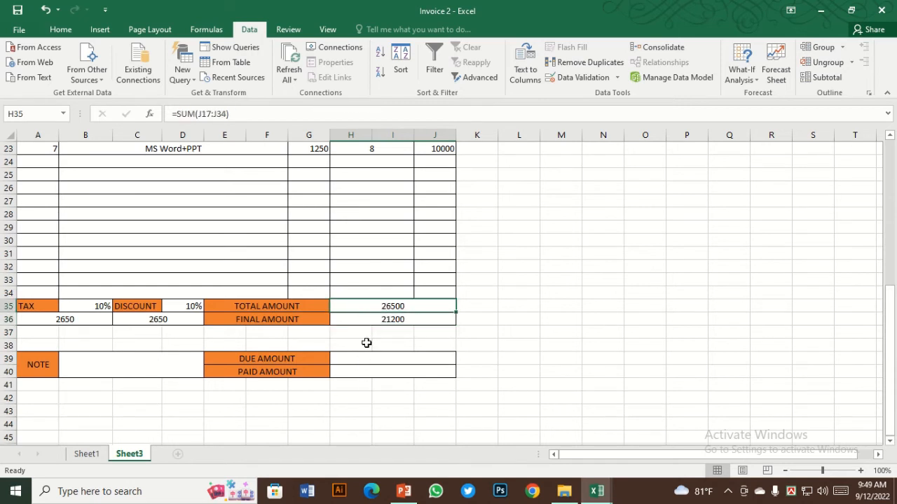
{"action": "left_click", "coordinate": [299, 373]}
{"action": "left_click", "coordinate": [274, 358]}
{"action": "left_click", "coordinate": [280, 372]}
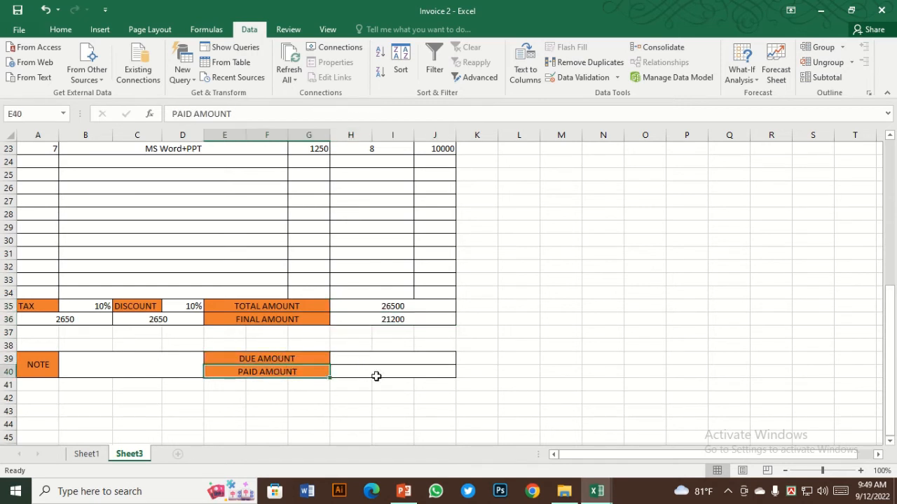
{"action": "left_click", "coordinate": [376, 376]}
{"action": "left_click", "coordinate": [361, 358]}
Step: Copy the DUE AMOUNT label from E39 over the PAID AMOUNT label in E40
{"action": "left_click", "coordinate": [270, 361]}
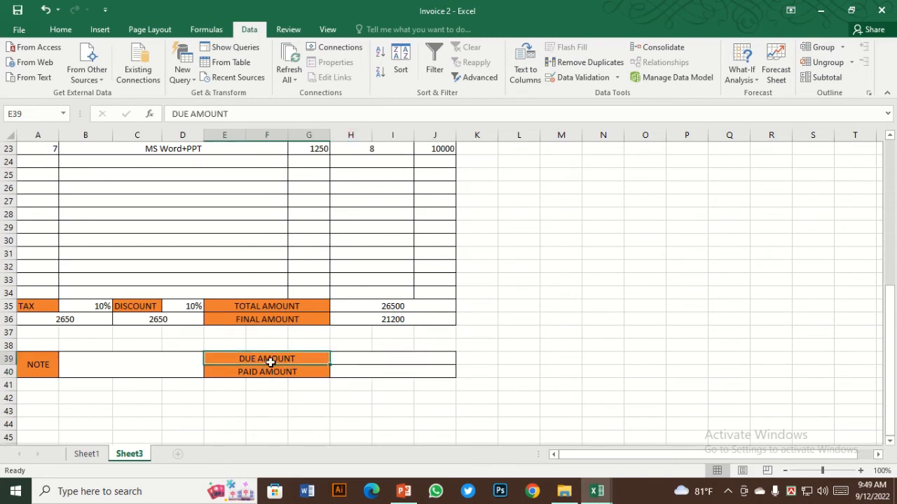
{"action": "key", "text": "ctrl+c"}
{"action": "left_click", "coordinate": [283, 371]}
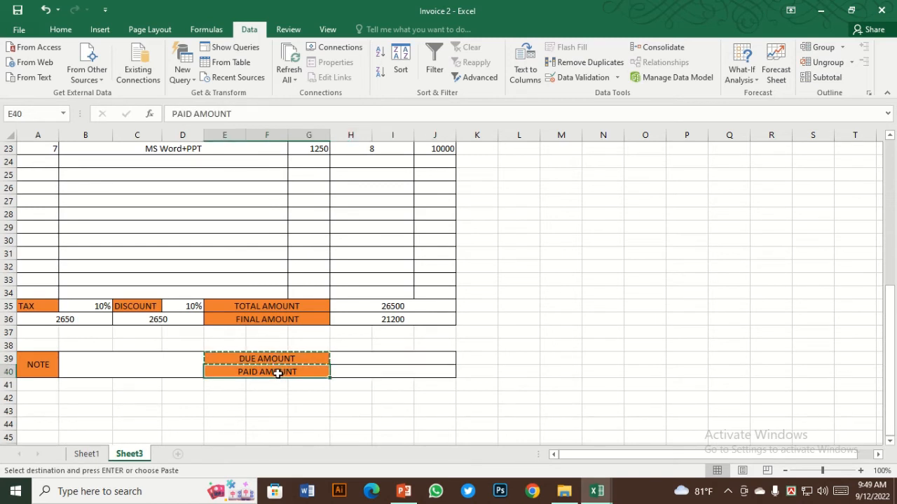
{"action": "key", "text": "ctrl+v"}
Step: Undo the copy of the DUE AMOUNT label over E40, along with the change before it
{"action": "left_click", "coordinate": [274, 358]}
{"action": "key", "text": "Escape"}
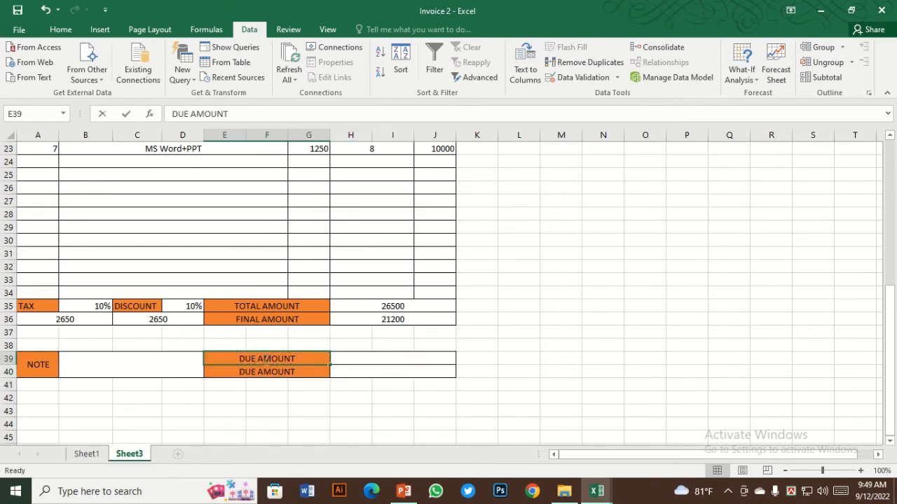
{"action": "double_click", "coordinate": [259, 359]}
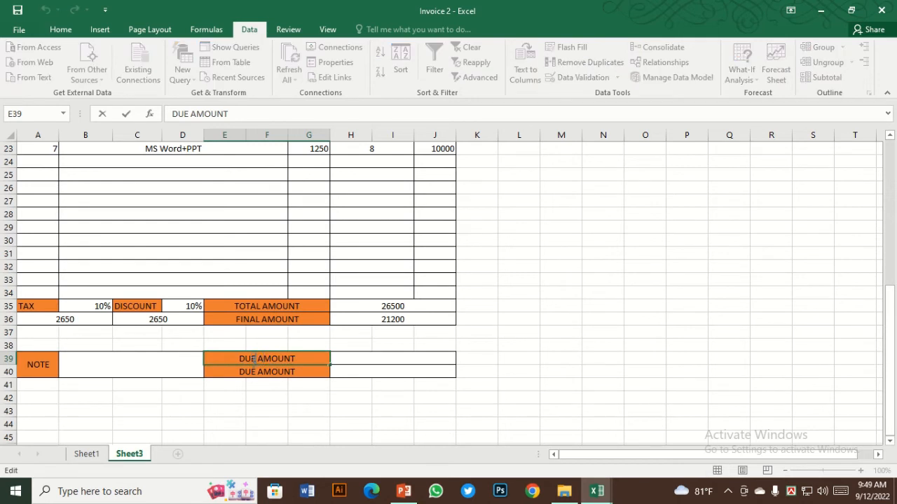
{"action": "left_click", "coordinate": [274, 385]}
{"action": "key", "text": "ctrl+z"}
{"action": "key", "text": "ctrl+z"}
{"action": "key", "text": "ctrl+z"}
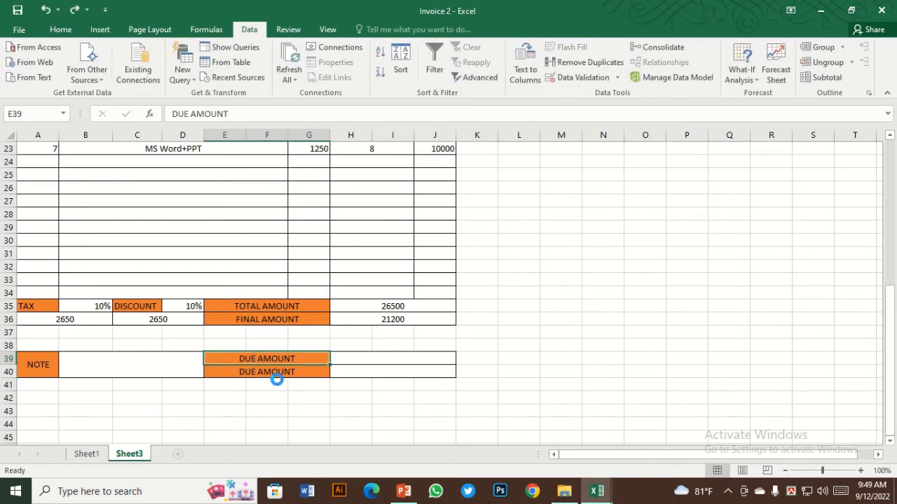
Step: Copy the PAID AMOUNT label from E40 over the DUE AMOUNT label in E39
{"action": "left_click", "coordinate": [272, 375]}
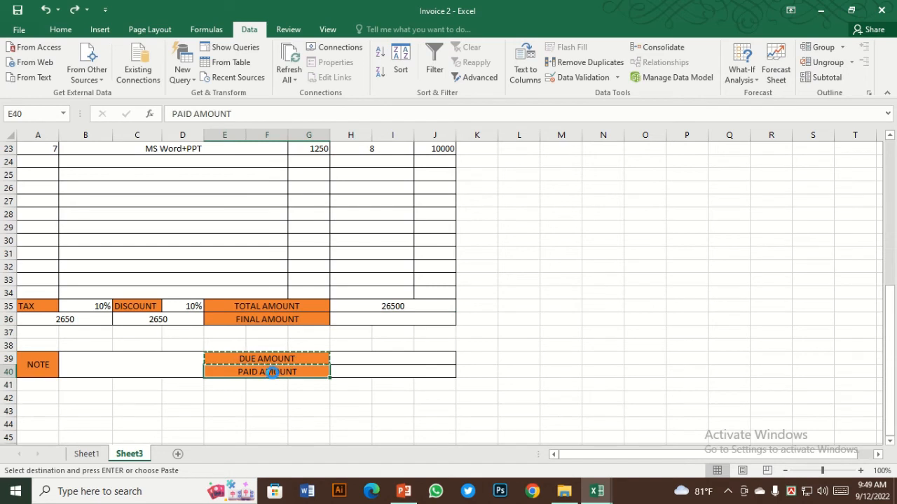
{"action": "key", "text": "ctrl+c"}
{"action": "left_click", "coordinate": [271, 361]}
{"action": "key", "text": "ctrl+v"}
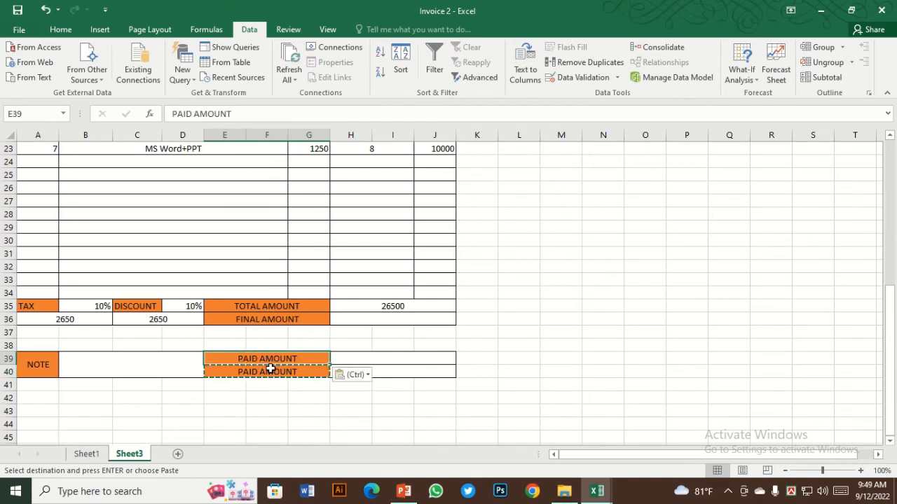
Step: Change the label in E40, below the first PAID AMOUNT label, to DUE AMOUNT
{"action": "double_click", "coordinate": [261, 372]}
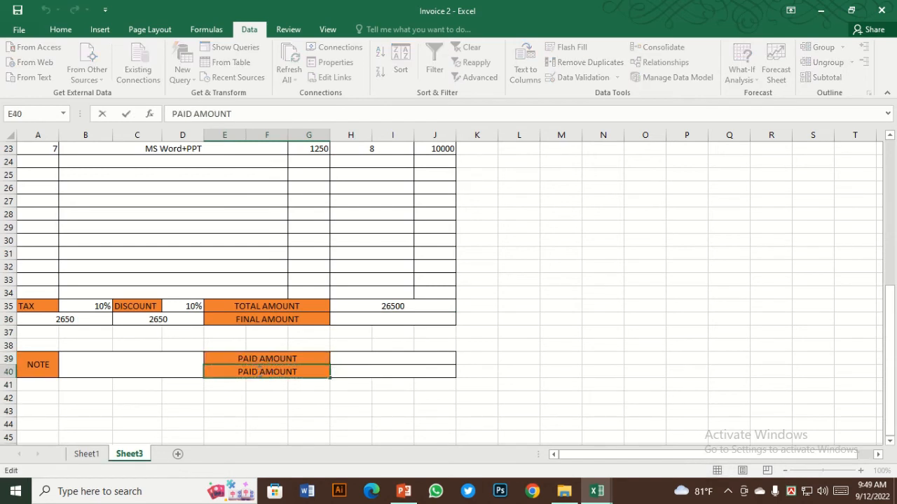
{"action": "double_click", "coordinate": [240, 372]}
{"action": "type", "text": "Due"}
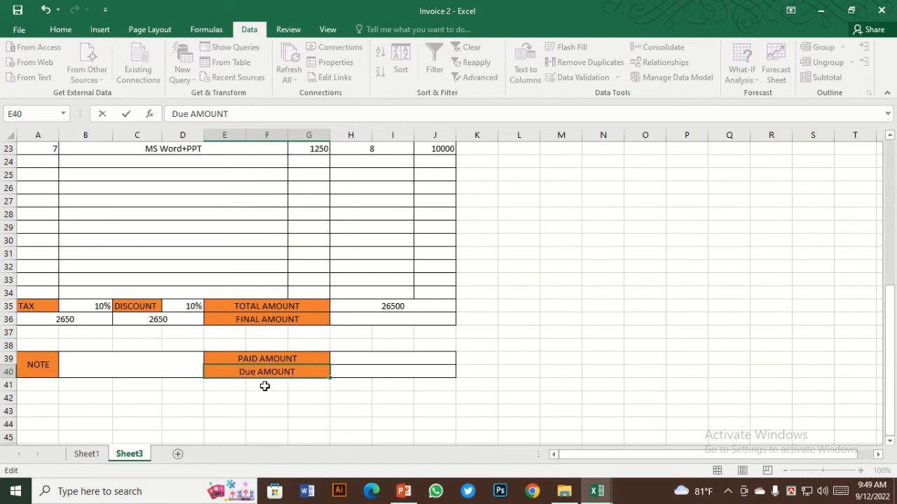
{"action": "key", "text": "BackSpace"}
{"action": "key", "text": "BackSpace"}
{"action": "type", "text": "E"}
{"action": "left_click", "coordinate": [336, 384]}
{"action": "left_click", "coordinate": [365, 360]}
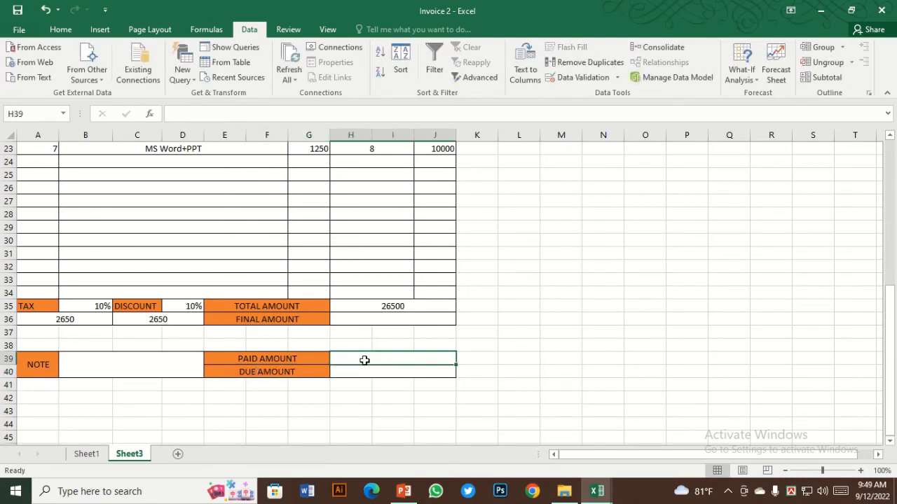
{"action": "left_click", "coordinate": [379, 315]}
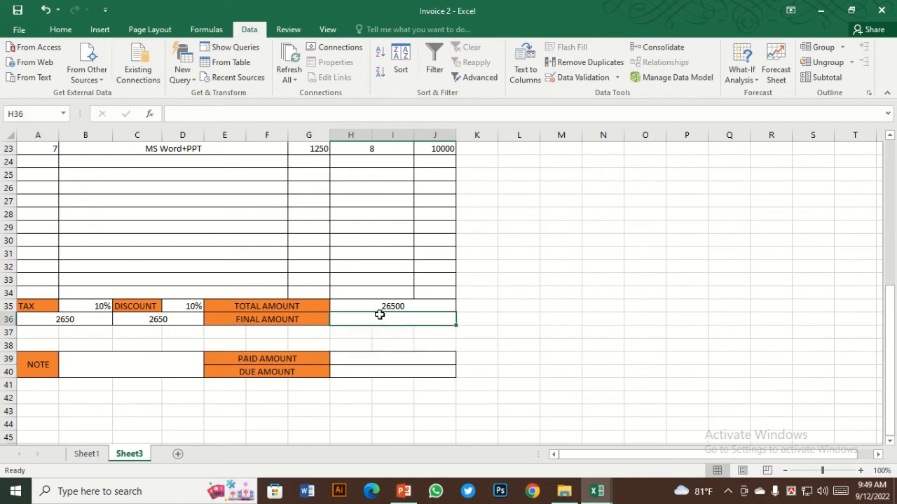
{"action": "left_click", "coordinate": [357, 355]}
{"action": "left_click", "coordinate": [374, 316]}
{"action": "left_click", "coordinate": [382, 343]}
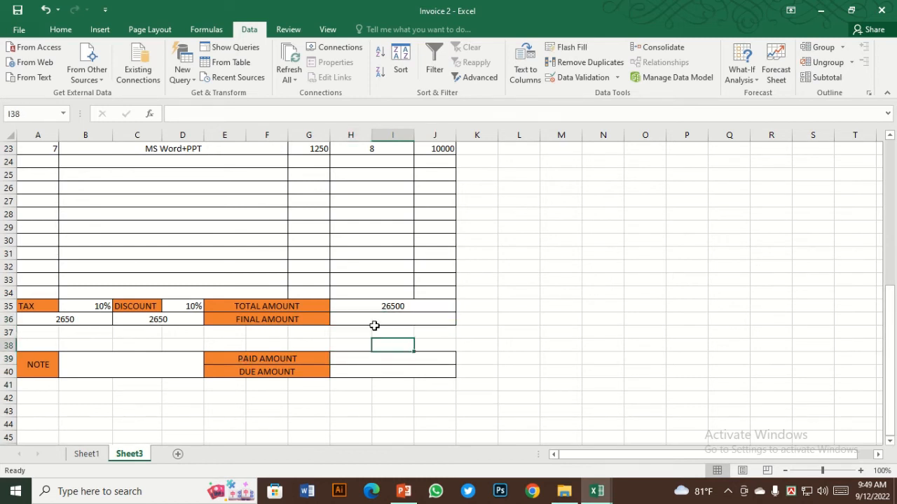
Step: Enter =H35-(A36+C36) again in the empty FINAL AMOUNT cell H36
{"action": "left_click", "coordinate": [373, 318]}
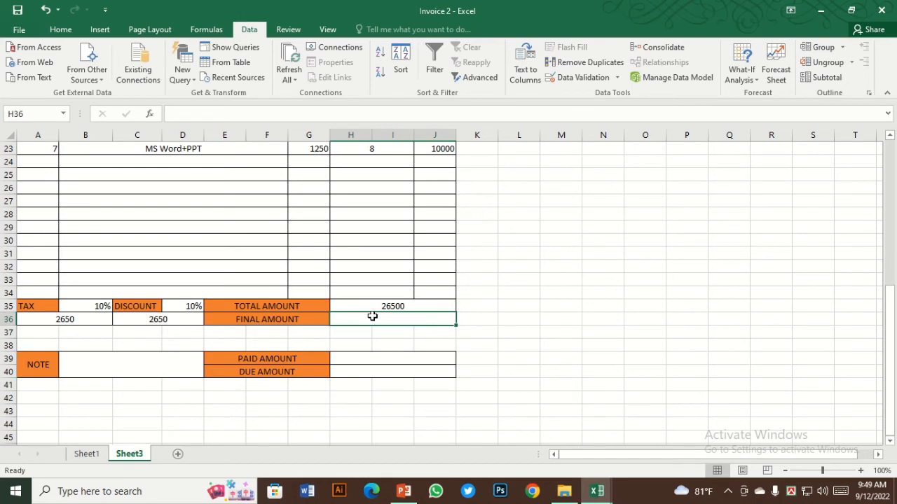
{"action": "type", "text": "="}
{"action": "left_click", "coordinate": [386, 306]}
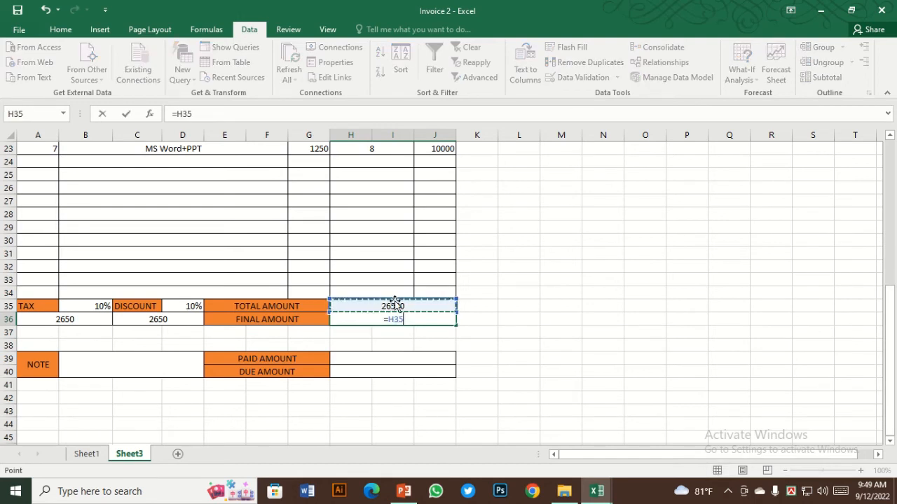
{"action": "type", "text": "("}
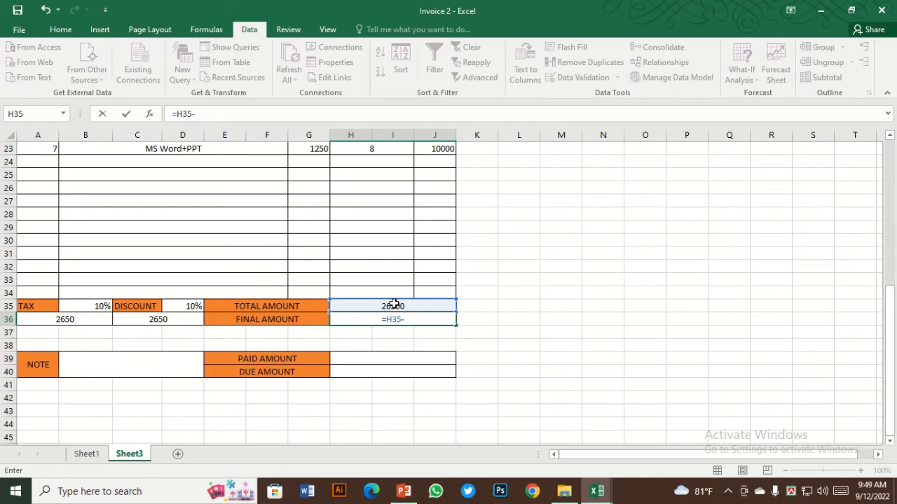
{"action": "left_click", "coordinate": [86, 320]}
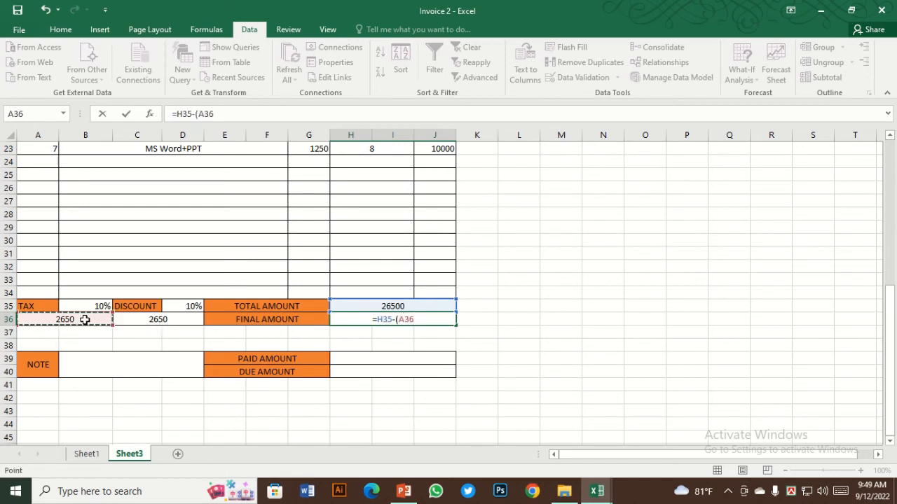
{"action": "type", "text": "+"}
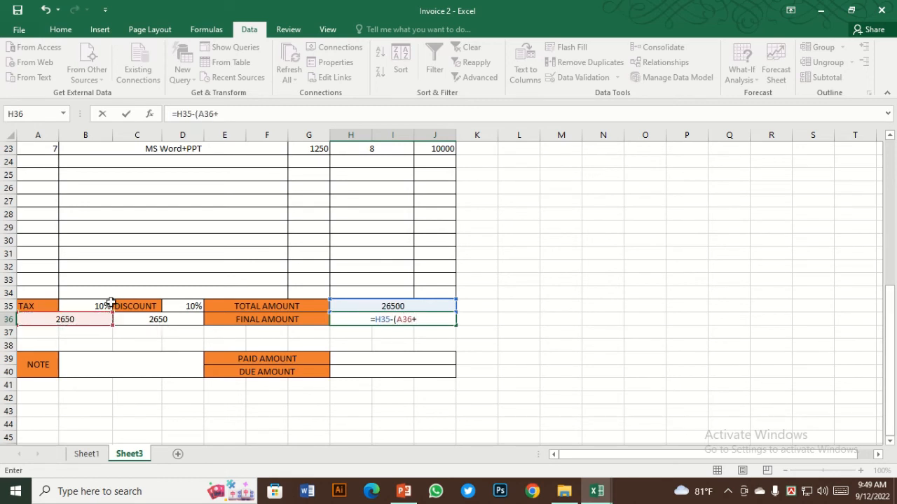
{"action": "left_click", "coordinate": [144, 321]}
{"action": "type", "text": ")"}
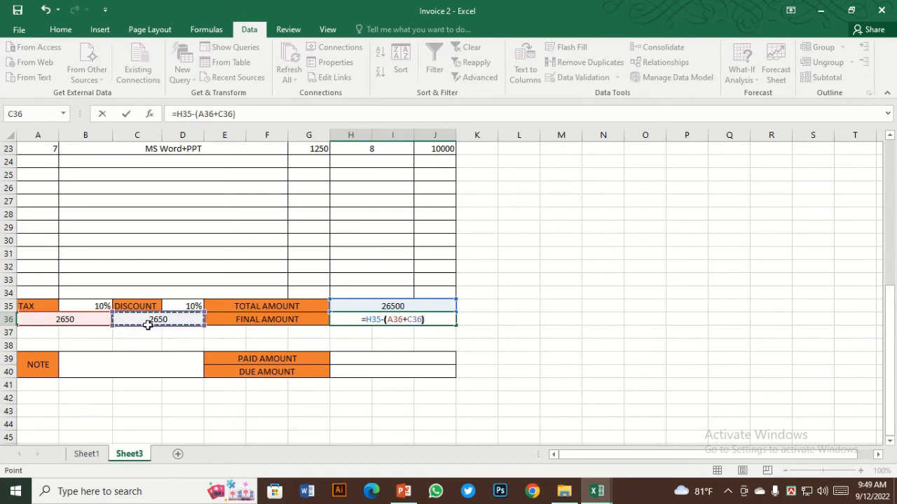
{"action": "key", "text": "Return"}
Step: Enter 15000 as the PAID AMOUNT in cell H39
{"action": "left_click", "coordinate": [379, 358]}
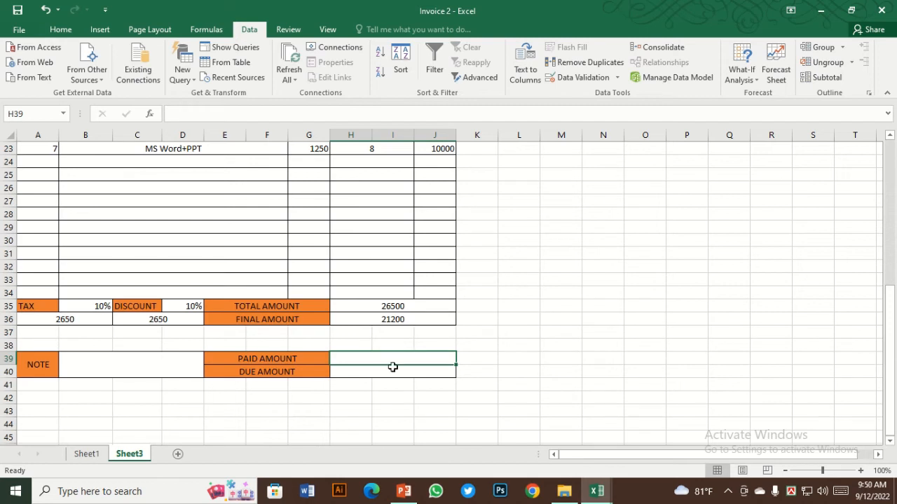
{"action": "type", "text": "15000"}
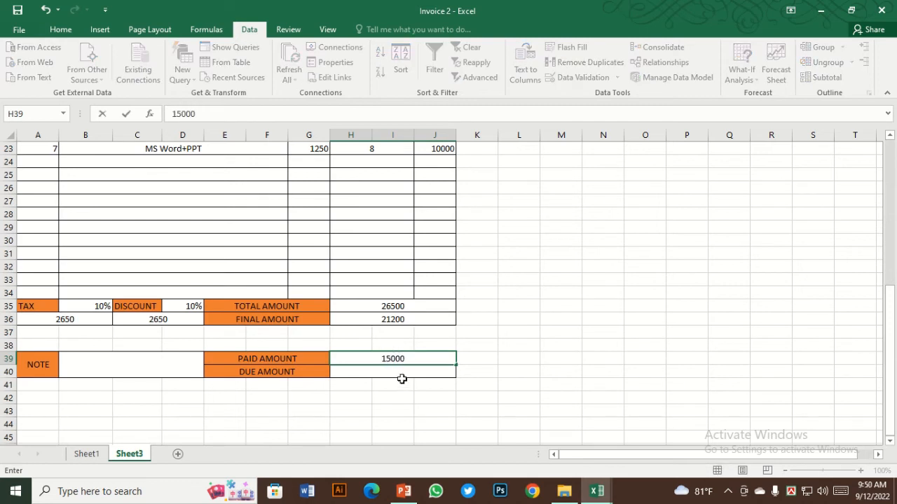
{"action": "key", "text": "Return"}
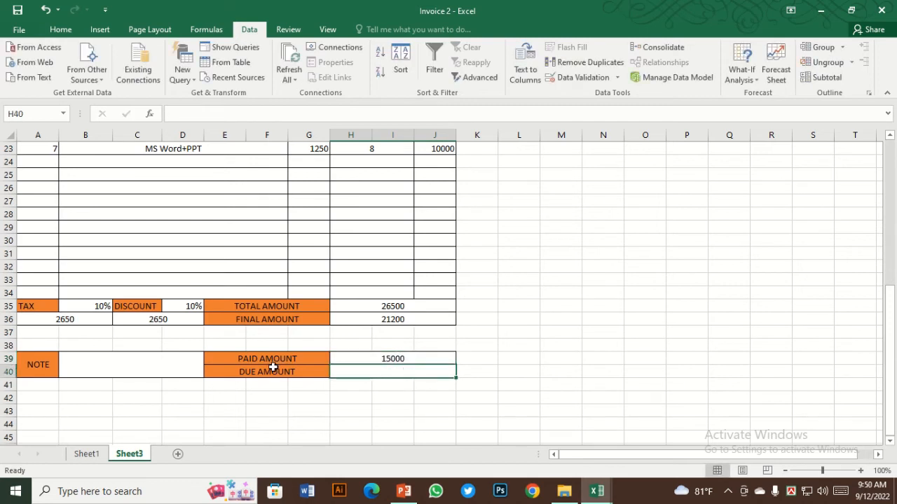
Step: Enter =H36-H39 in the DUE AMOUNT cell H40 and check the formula
{"action": "type", "text": "="}
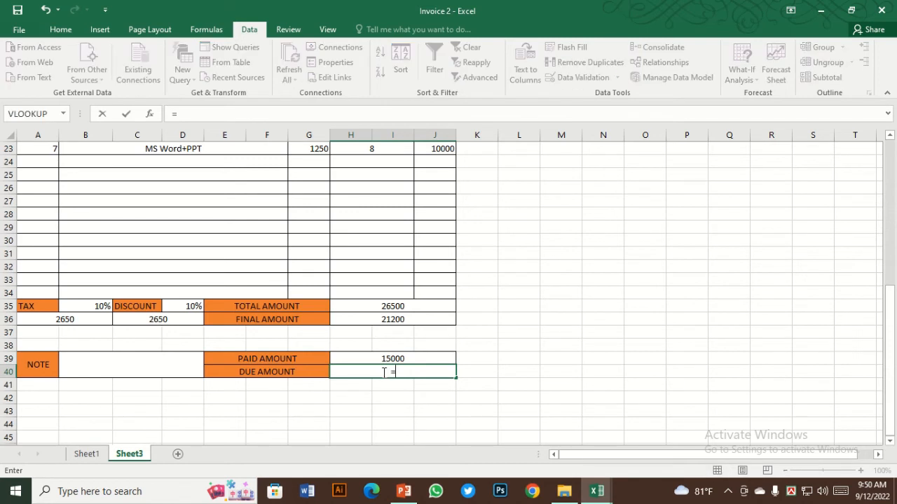
{"action": "left_click", "coordinate": [394, 325]}
{"action": "type", "text": "-"}
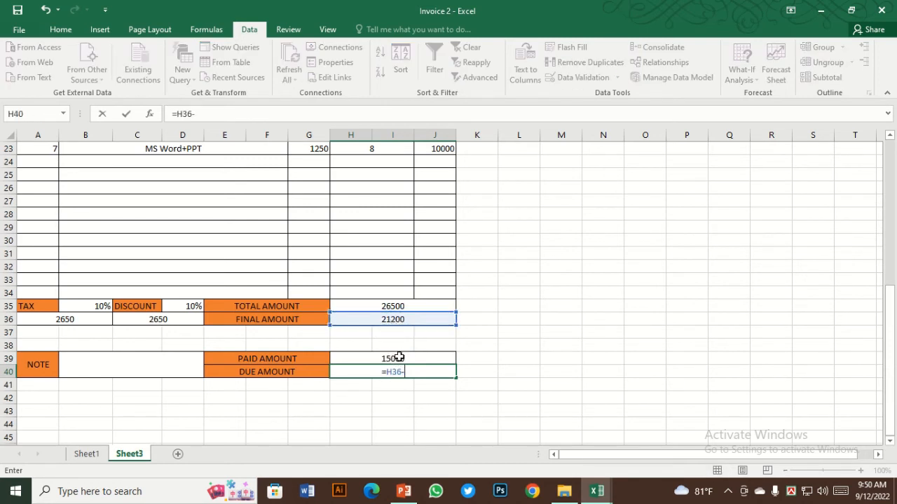
{"action": "left_click", "coordinate": [394, 359]}
{"action": "key", "text": "Return"}
{"action": "left_click", "coordinate": [396, 370]}
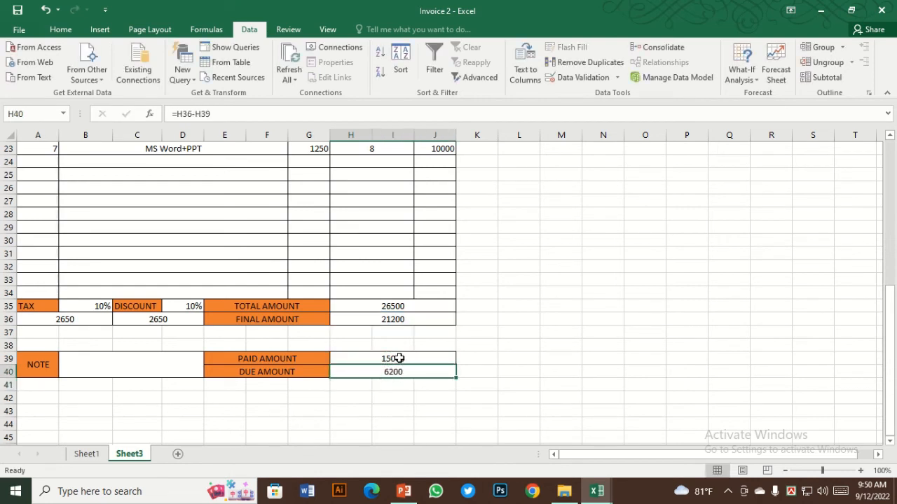
{"action": "left_click", "coordinate": [391, 383]}
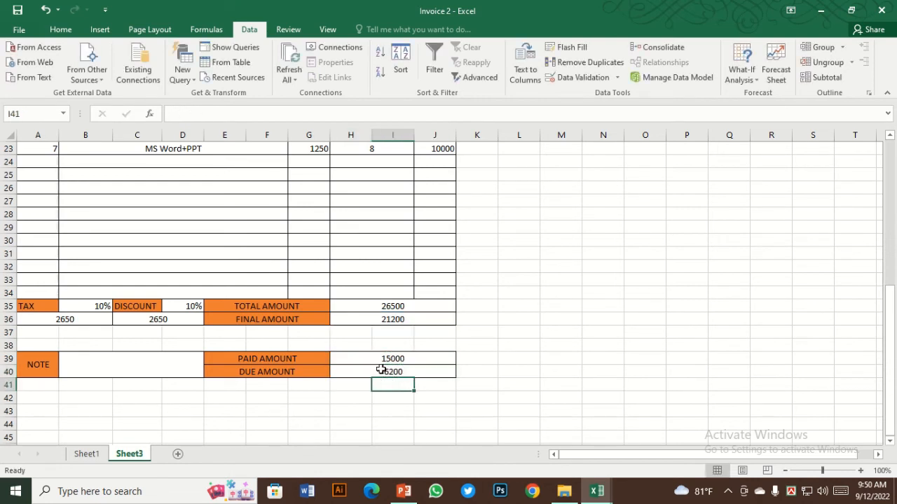
{"action": "left_click", "coordinate": [382, 370]}
{"action": "left_click", "coordinate": [123, 368]}
{"action": "scroll", "coordinate": [214, 373], "scroll_direction": "down", "scroll_amount": 1}
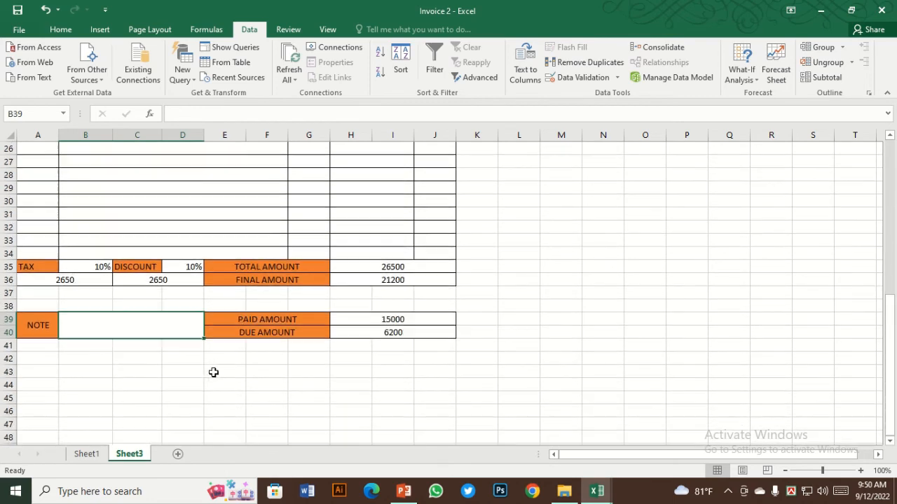
{"action": "scroll", "coordinate": [257, 369], "scroll_direction": "down", "scroll_amount": 1}
{"action": "left_click", "coordinate": [43, 324]}
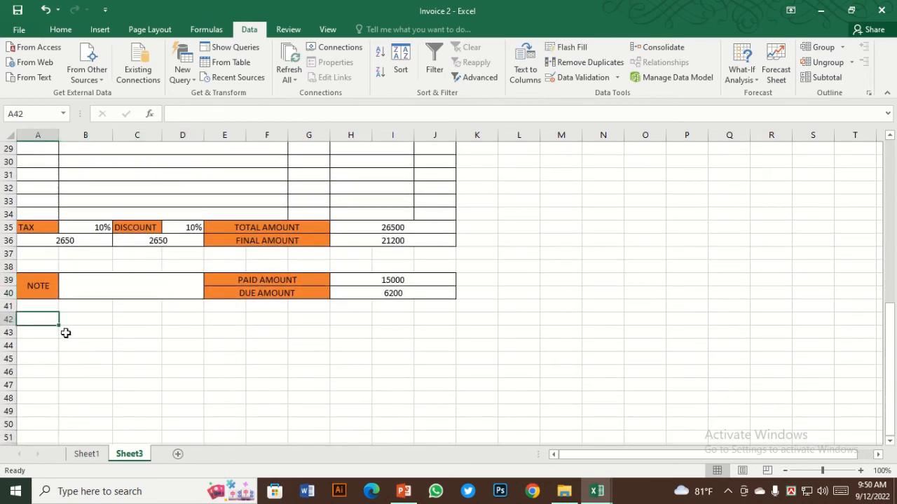
{"action": "left_click", "coordinate": [83, 321]}
{"action": "left_click", "coordinate": [49, 322]}
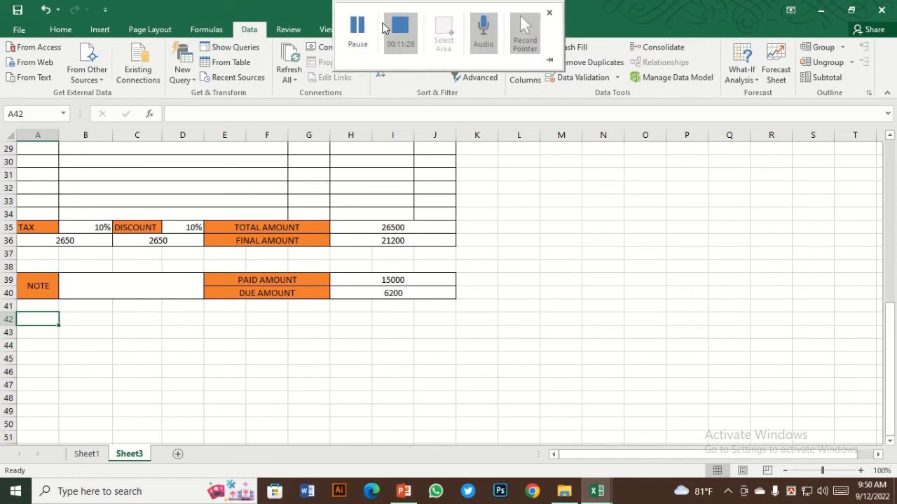
{"action": "left_click", "coordinate": [113, 342]}
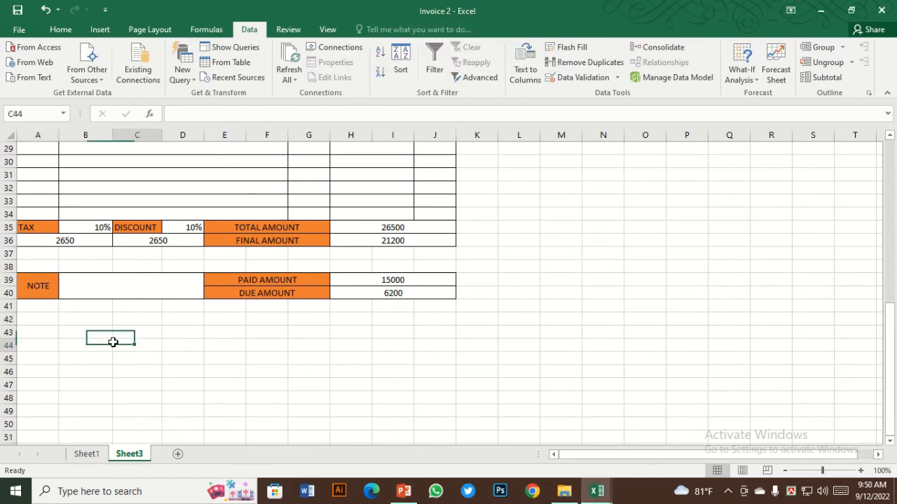
{"action": "left_click", "coordinate": [44, 338]}
{"action": "left_click", "coordinate": [116, 340]}
{"action": "left_click", "coordinate": [348, 346]}
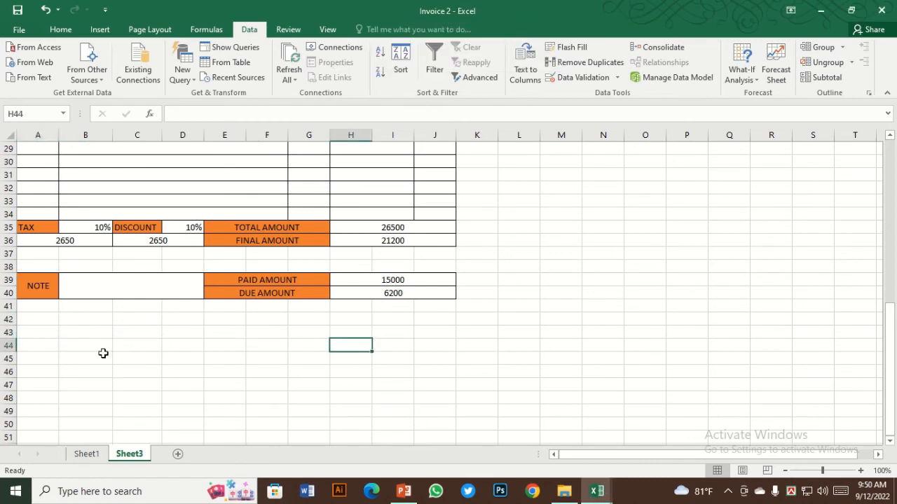
Step: Enter the label "Recived Signature" in cell A43 below the NOTE box
{"action": "left_click", "coordinate": [50, 334]}
{"action": "type", "text": "Recived Signature"}
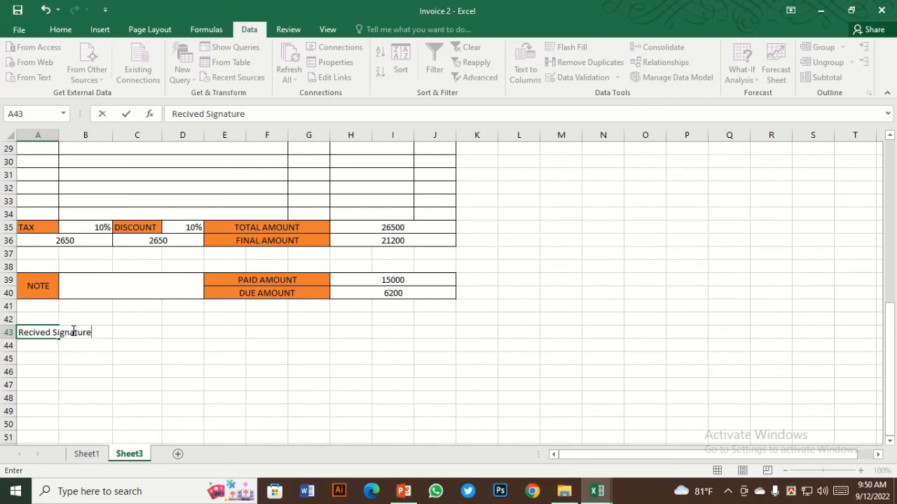
{"action": "left_click", "coordinate": [66, 363]}
Step: Merge and center columns A and B separately in rows 42 and 43, including the signature label
{"action": "left_click_drag", "start_coordinate": [48, 331], "coordinate": [125, 331]}
{"action": "left_click", "coordinate": [78, 369]}
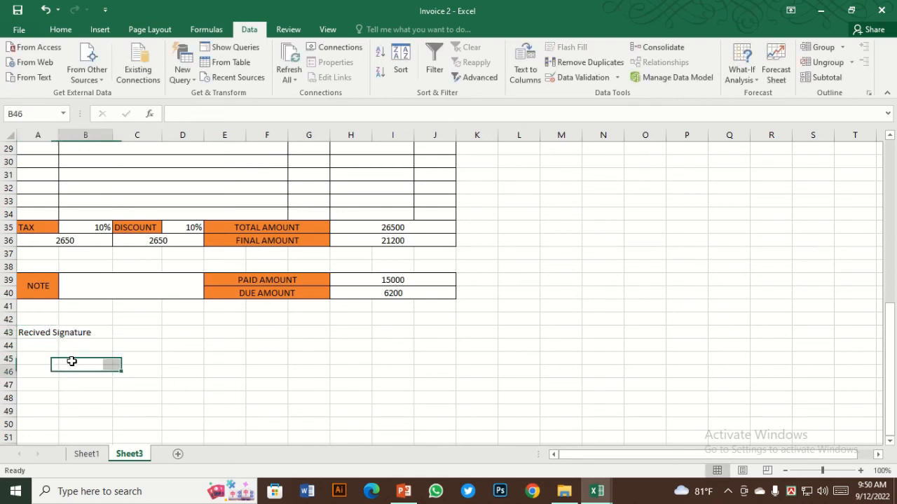
{"action": "left_click_drag", "start_coordinate": [60, 334], "coordinate": [76, 320]}
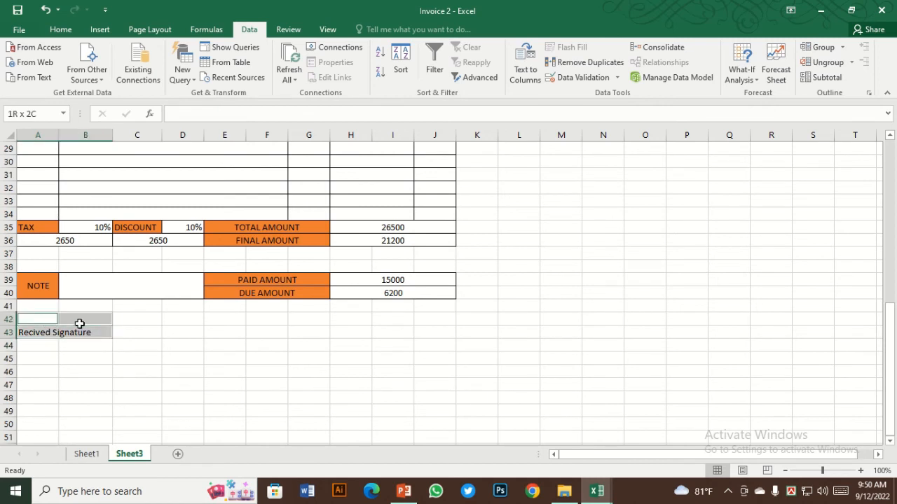
{"action": "left_click", "coordinate": [73, 30]}
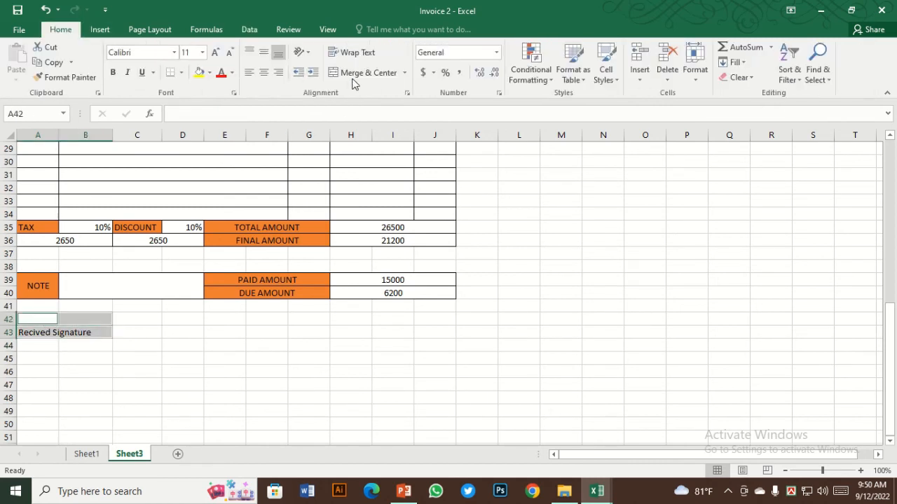
{"action": "left_click", "coordinate": [354, 73]}
{"action": "left_click", "coordinate": [175, 369]}
Step: Add a top border to the merged "Recived Signature" cell A43 as its signature line
{"action": "left_click", "coordinate": [44, 329]}
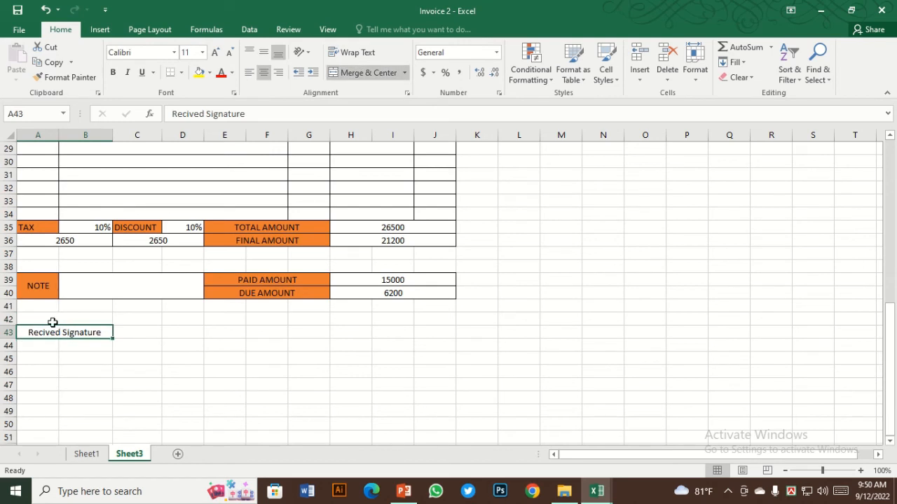
{"action": "left_click", "coordinate": [181, 73]}
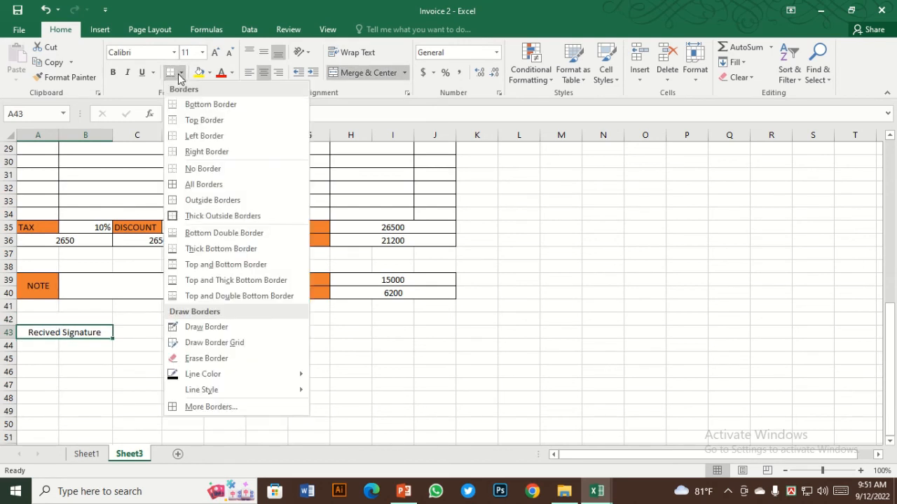
{"action": "left_click", "coordinate": [210, 121]}
{"action": "left_click", "coordinate": [86, 412]}
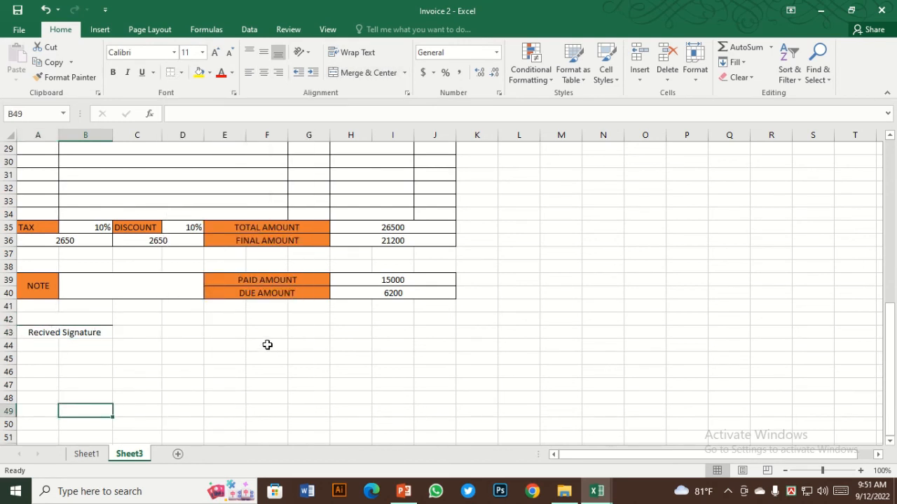
Step: Merge and center cells H43:J43 and enter the label "Seal & Signature" there
{"action": "left_click_drag", "start_coordinate": [355, 332], "coordinate": [435, 334]}
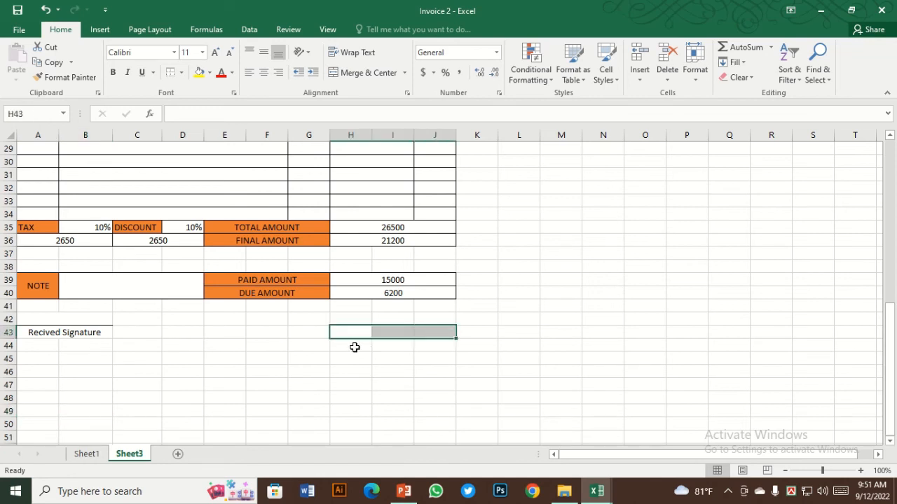
{"action": "left_click", "coordinate": [365, 72]}
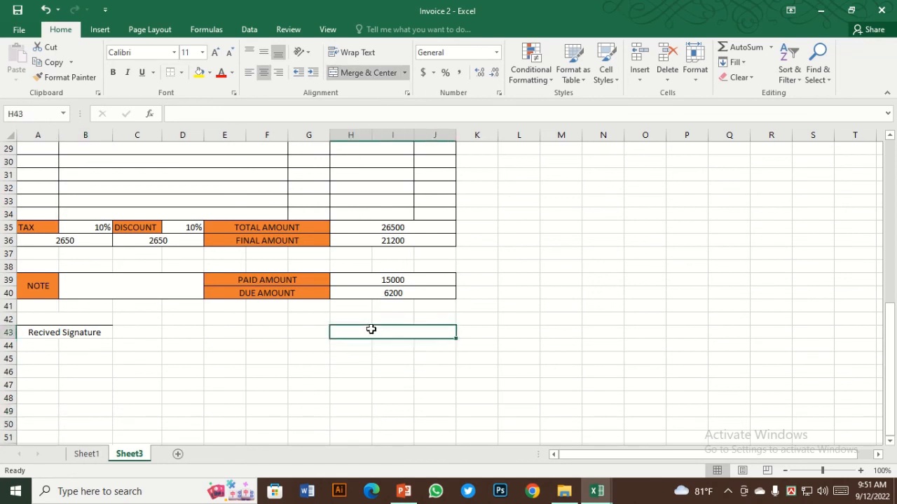
{"action": "type", "text": "seax"}
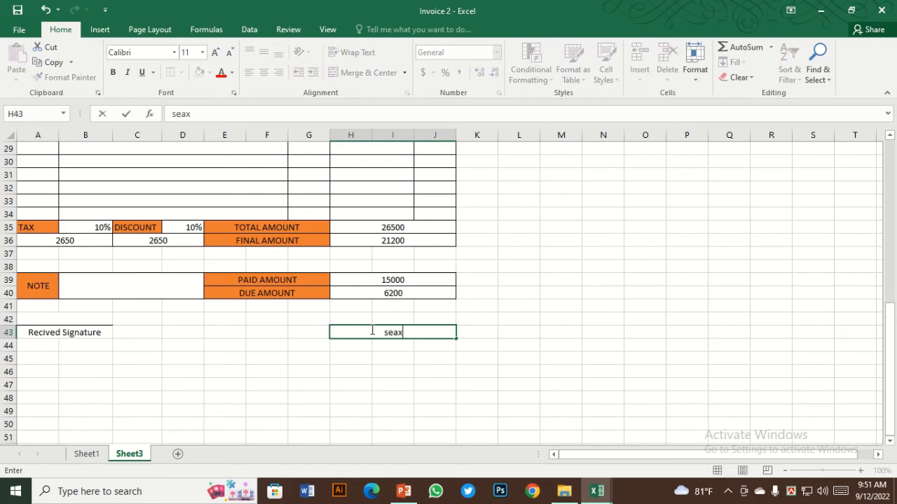
{"action": "key", "text": "BackSpace"}
{"action": "key", "text": "BackSpace"}
{"action": "key", "text": "BackSpace"}
{"action": "type", "text": "ea"}
{"action": "type", "text": "cl"}
{"action": "type", "text": "A"}
{"action": "key", "text": "BackSpace"}
{"action": "type", "text": "& Signature"}
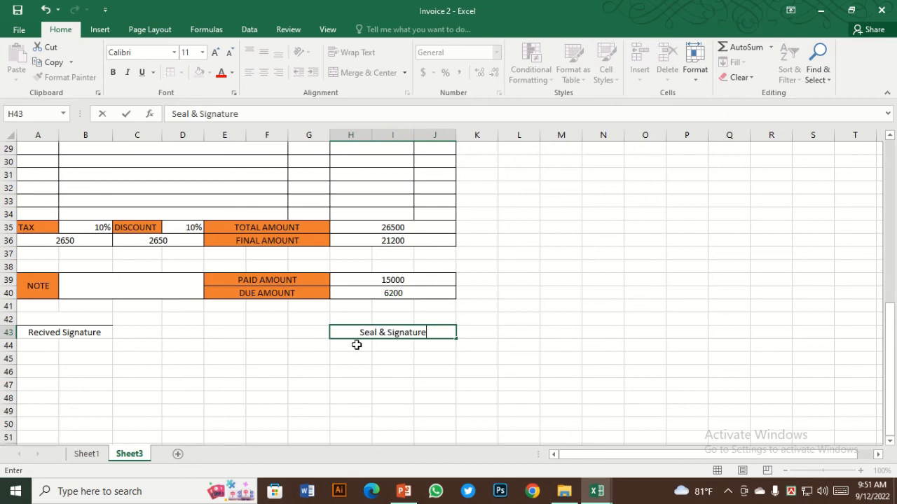
Step: Merge and center columns H to J separately in rows 42 and 43, including the "Seal & Signature" label
{"action": "left_click_drag", "start_coordinate": [348, 319], "coordinate": [435, 333]}
{"action": "left_click", "coordinate": [369, 73]}
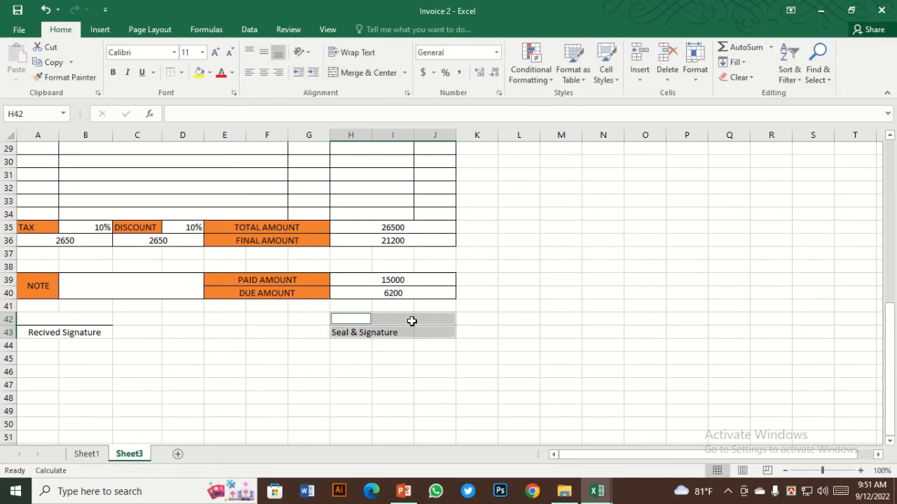
{"action": "left_click_drag", "start_coordinate": [365, 332], "coordinate": [435, 333]}
{"action": "left_click_drag", "start_coordinate": [350, 319], "coordinate": [435, 332]}
{"action": "left_click", "coordinate": [354, 73]}
{"action": "left_click", "coordinate": [410, 356]}
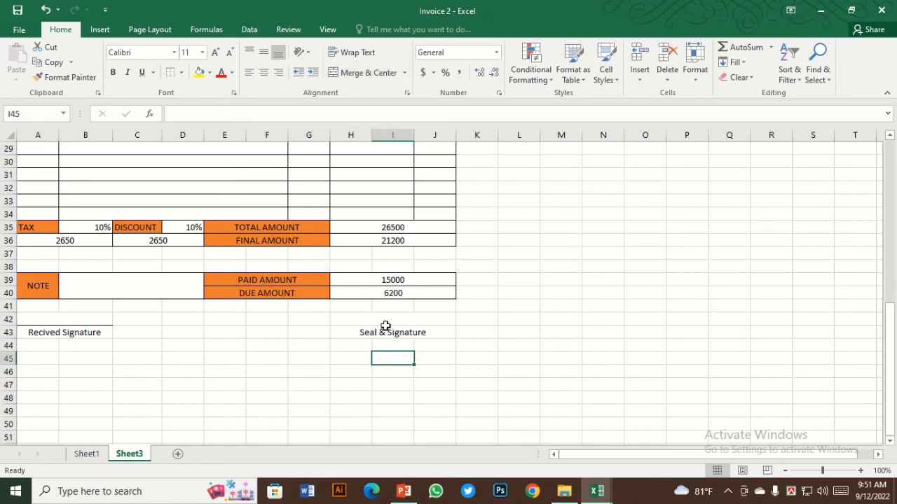
Step: Add a top border to the merged "Seal & Signature" cell H43 as its signature line
{"action": "left_click", "coordinate": [385, 320]}
{"action": "left_click", "coordinate": [403, 333]}
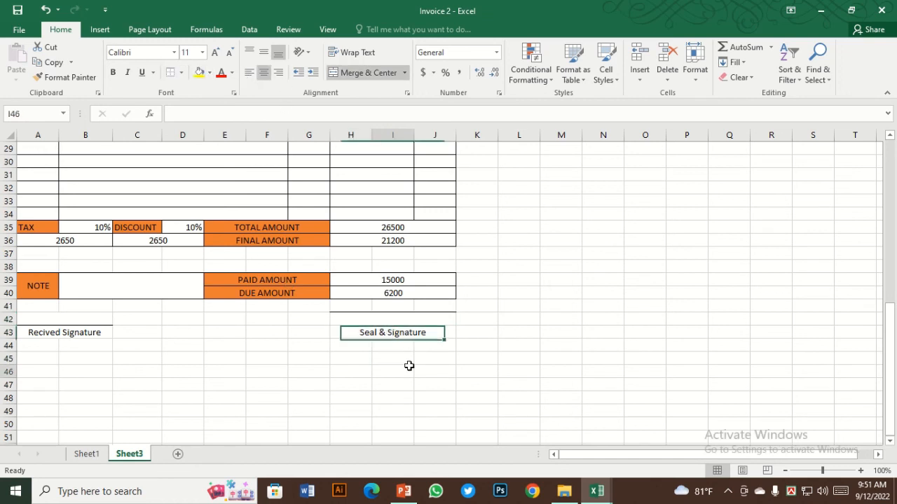
{"action": "left_click", "coordinate": [396, 371]}
{"action": "left_click", "coordinate": [384, 329]}
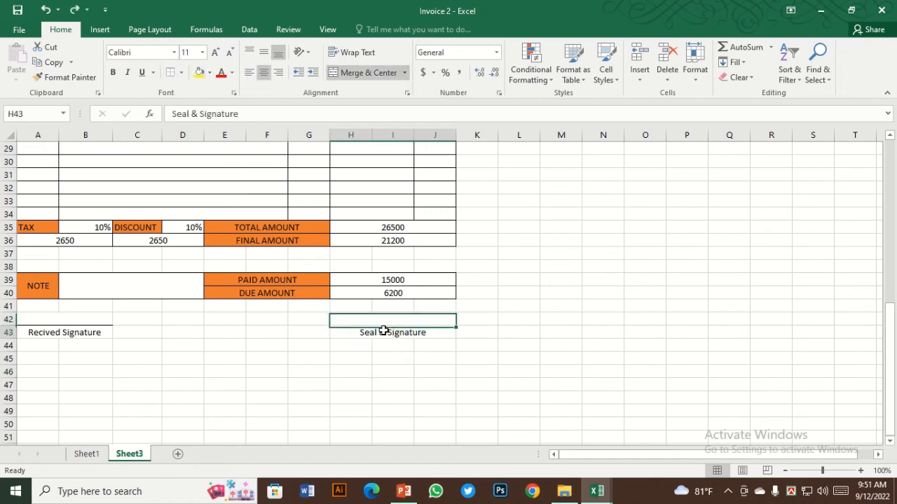
{"action": "left_click", "coordinate": [434, 398]}
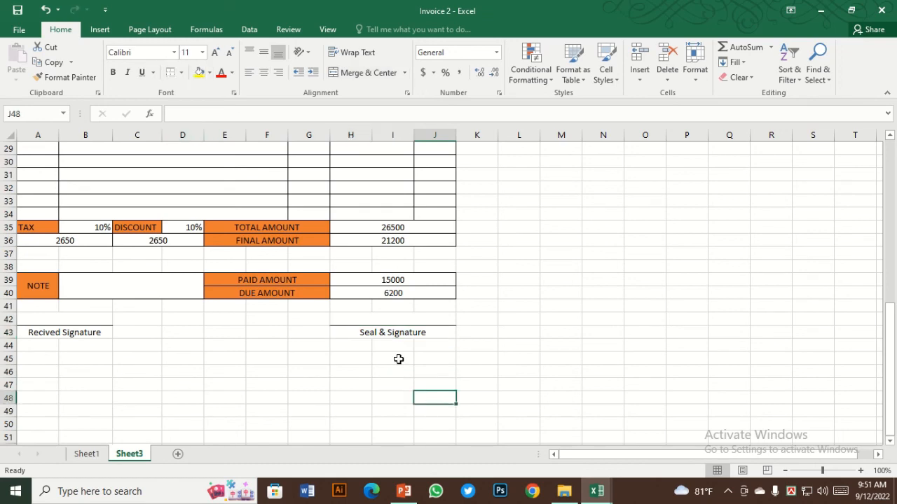
Step: Look over the whole invoice from the signature lines through the product table to the header
{"action": "left_click", "coordinate": [335, 331]}
{"action": "scroll", "coordinate": [56, 339], "scroll_direction": "up", "scroll_amount": 1}
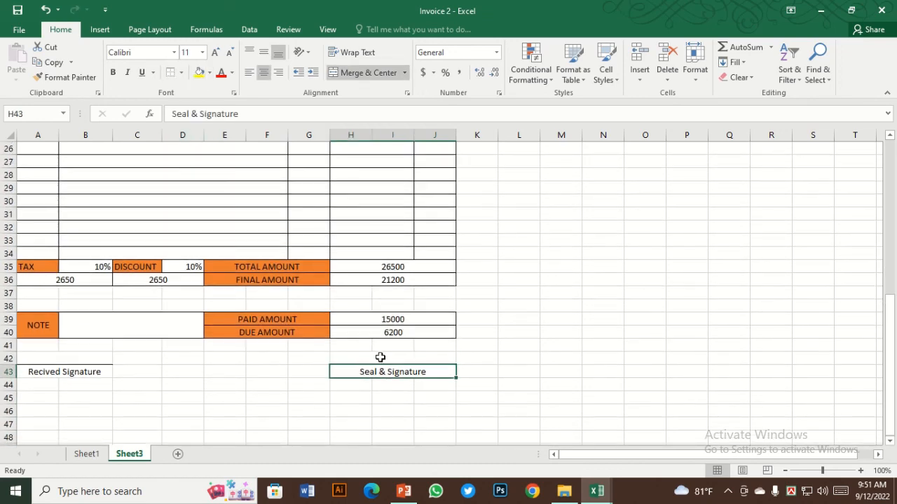
{"action": "scroll", "coordinate": [137, 344], "scroll_direction": "up", "scroll_amount": 8}
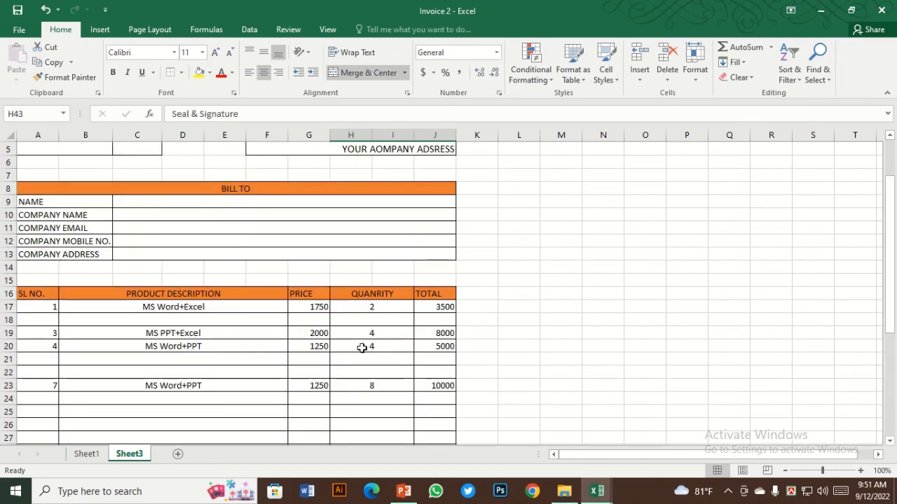
{"action": "scroll", "coordinate": [337, 346], "scroll_direction": "down", "scroll_amount": 1}
{"action": "scroll", "coordinate": [349, 344], "scroll_direction": "up", "scroll_amount": 2}
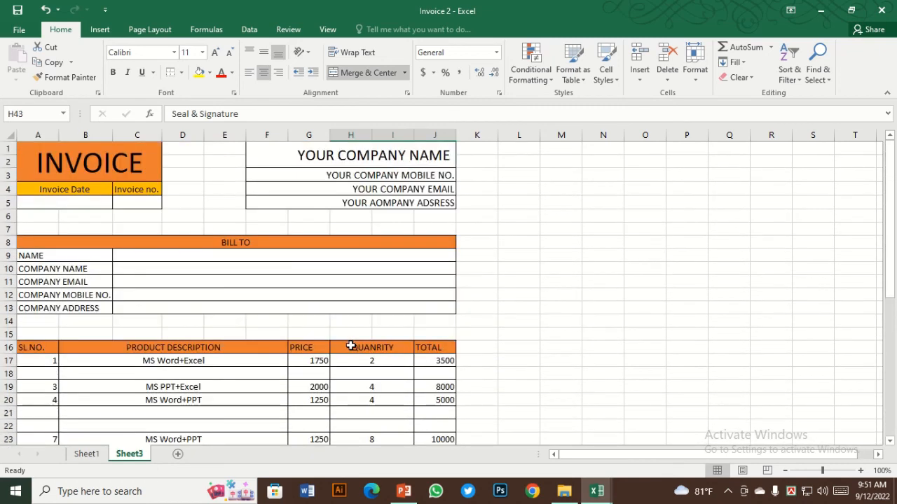
{"action": "scroll", "coordinate": [353, 322], "scroll_direction": "down", "scroll_amount": 2}
{"action": "scroll", "coordinate": [352, 319], "scroll_direction": "down", "scroll_amount": 3}
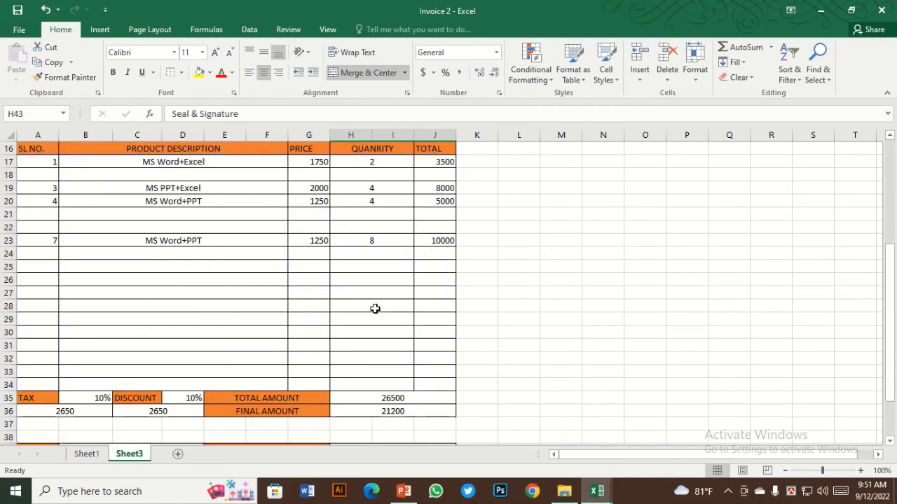
{"action": "scroll", "coordinate": [196, 292], "scroll_direction": "up", "scroll_amount": 5}
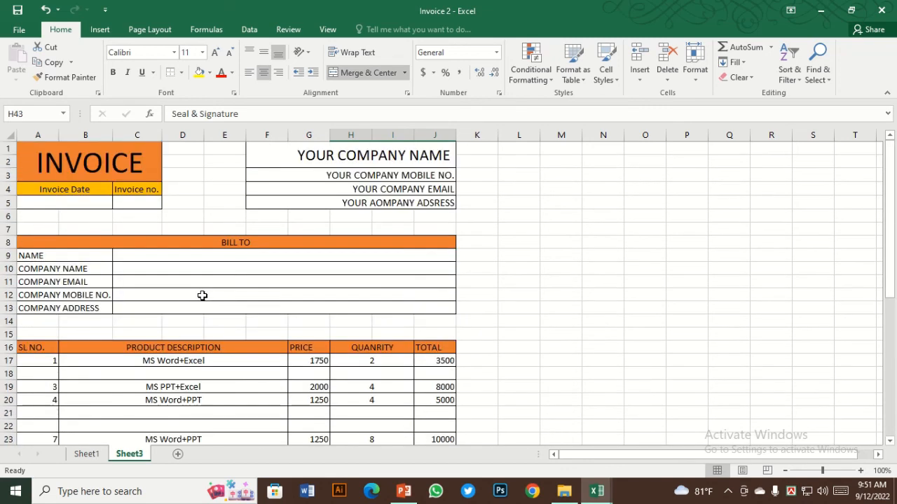
Step: Review the header's INVOICE title, Invoice Date and Invoice no. labels, and the company details block F1:J5
{"action": "left_click", "coordinate": [132, 162]}
{"action": "left_click", "coordinate": [132, 188]}
{"action": "left_click", "coordinate": [72, 190]}
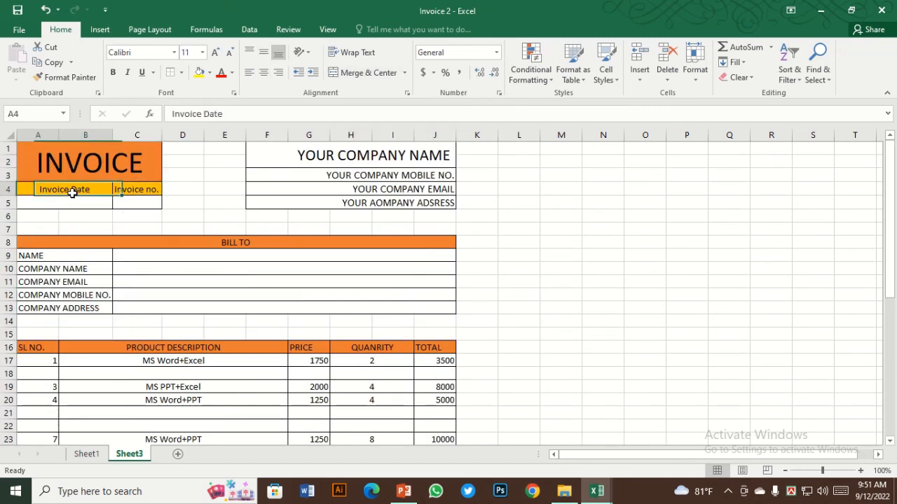
{"action": "left_click", "coordinate": [150, 199]}
{"action": "left_click", "coordinate": [76, 191]}
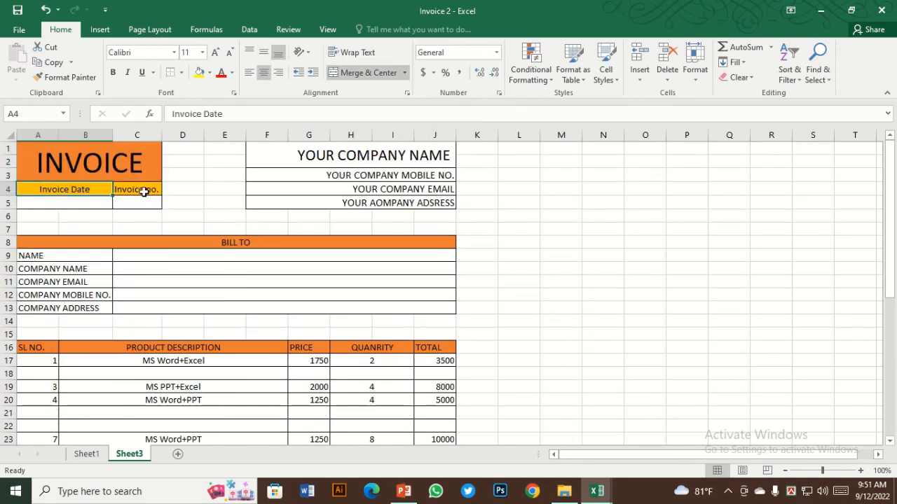
{"action": "left_click_drag", "start_coordinate": [354, 158], "coordinate": [250, 206]}
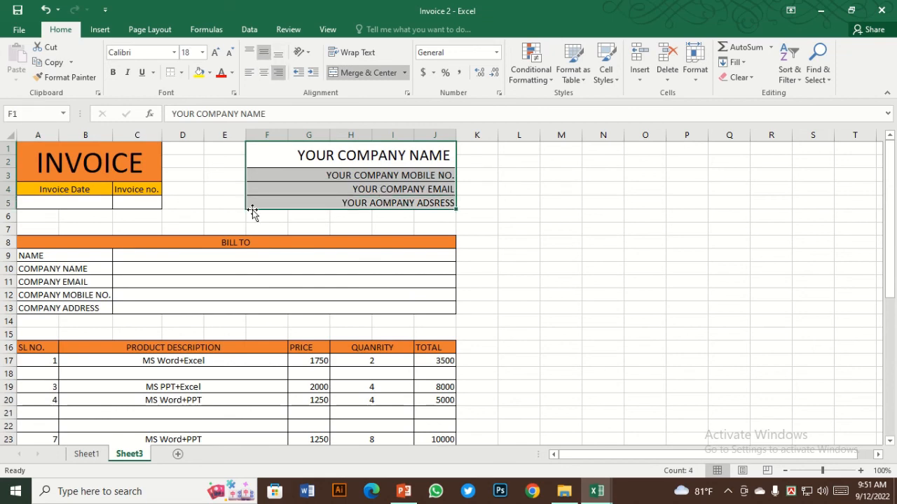
Step: Check the invoice's print preview, return to the sheet and examine the signature lines and page breaks
{"action": "key", "text": "ctrl+p"}
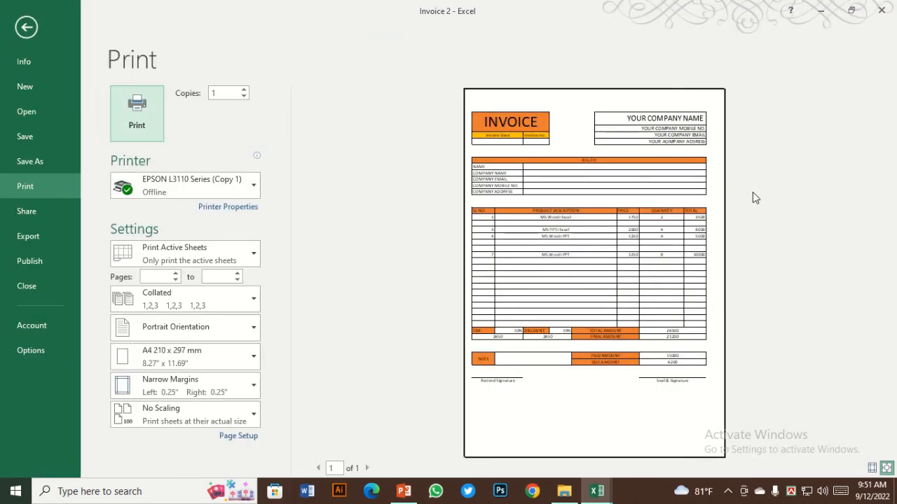
{"action": "left_click", "coordinate": [21, 30]}
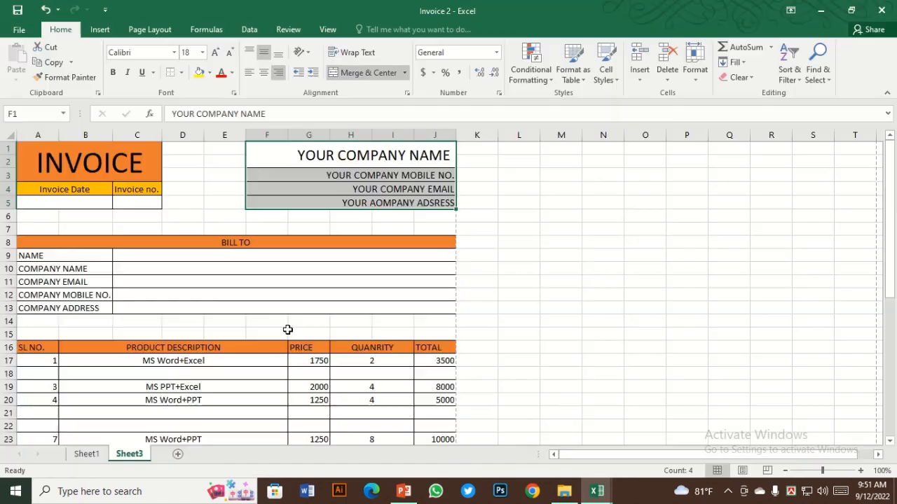
{"action": "scroll", "coordinate": [354, 361], "scroll_direction": "down", "scroll_amount": 8}
{"action": "scroll", "coordinate": [348, 347], "scroll_direction": "down", "scroll_amount": 4}
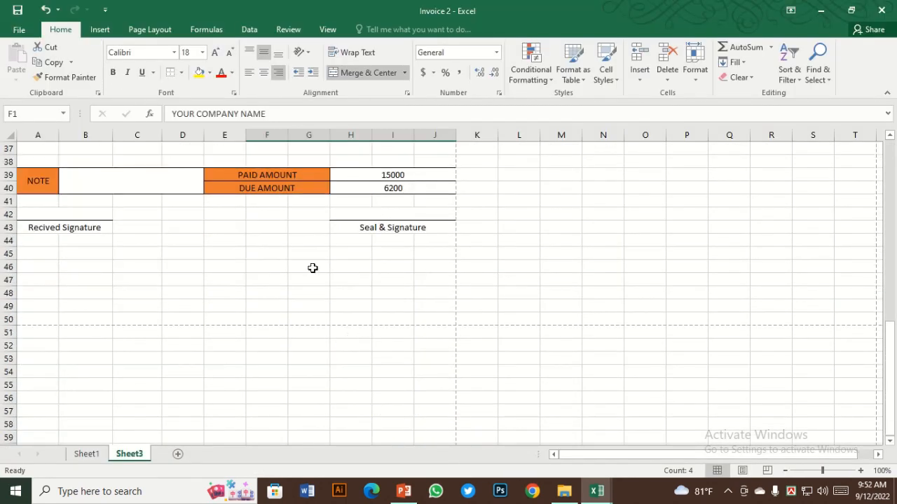
{"action": "scroll", "coordinate": [206, 280], "scroll_direction": "up", "scroll_amount": 2}
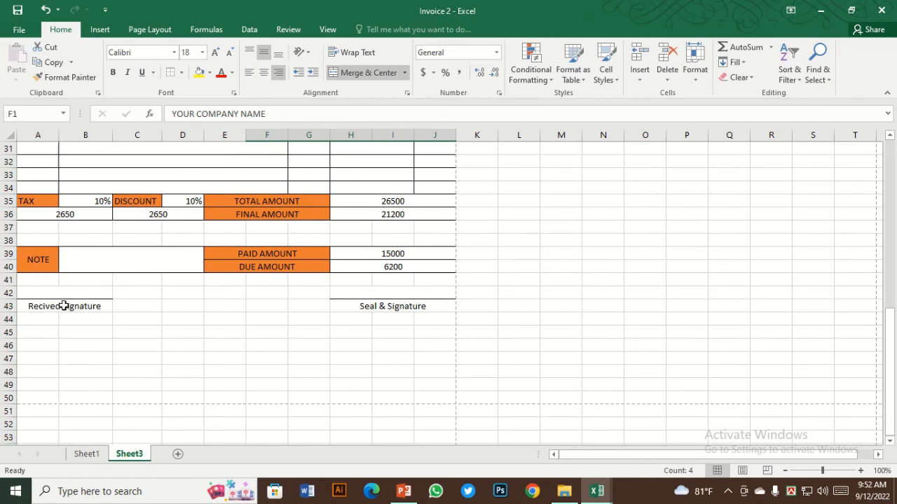
{"action": "left_click", "coordinate": [392, 309]}
{"action": "left_click", "coordinate": [382, 292]}
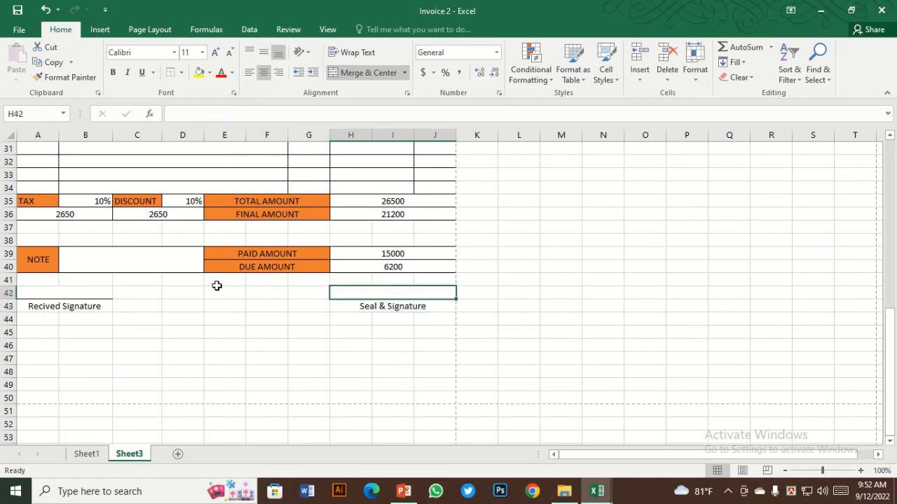
{"action": "scroll", "coordinate": [210, 283], "scroll_direction": "up", "scroll_amount": 4}
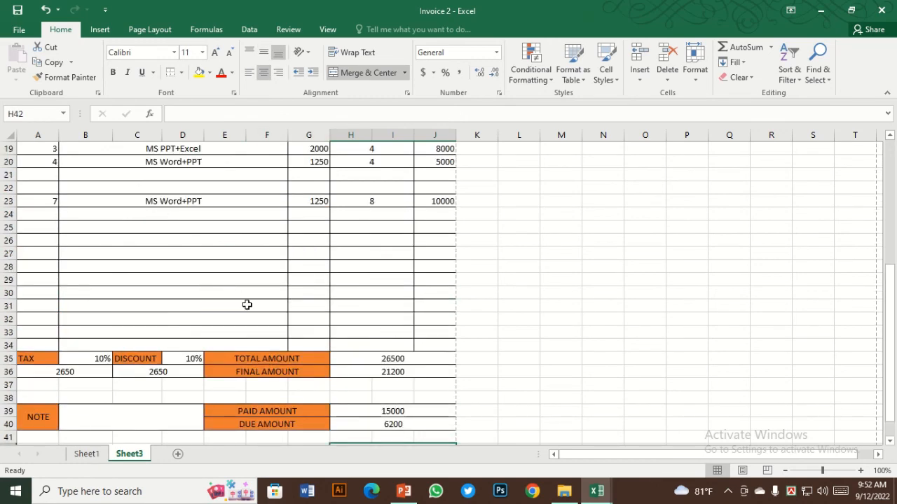